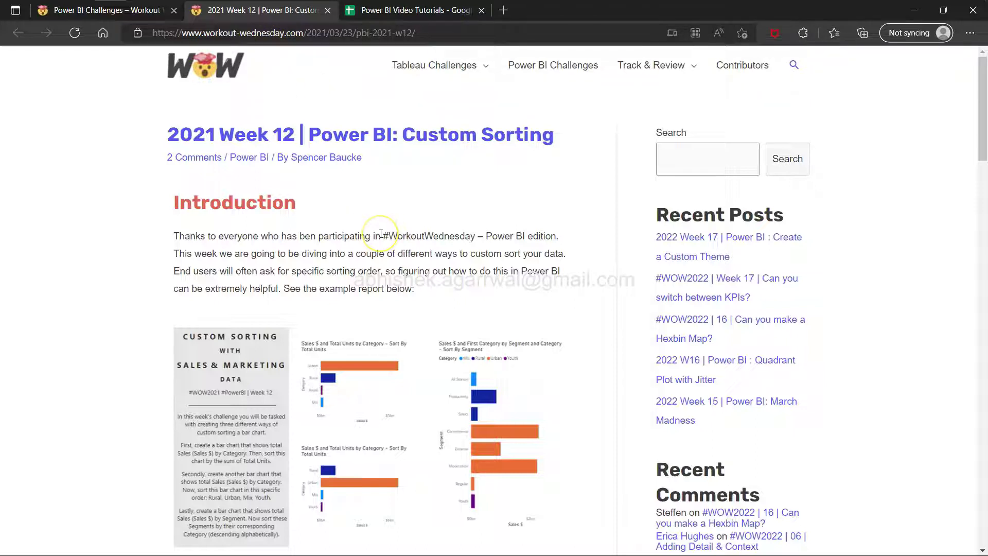
- Examine the title and introduction of the 2021 Week 12 Power BI: Custom Sorting challenge page
scroll(381, 234, down, 1)
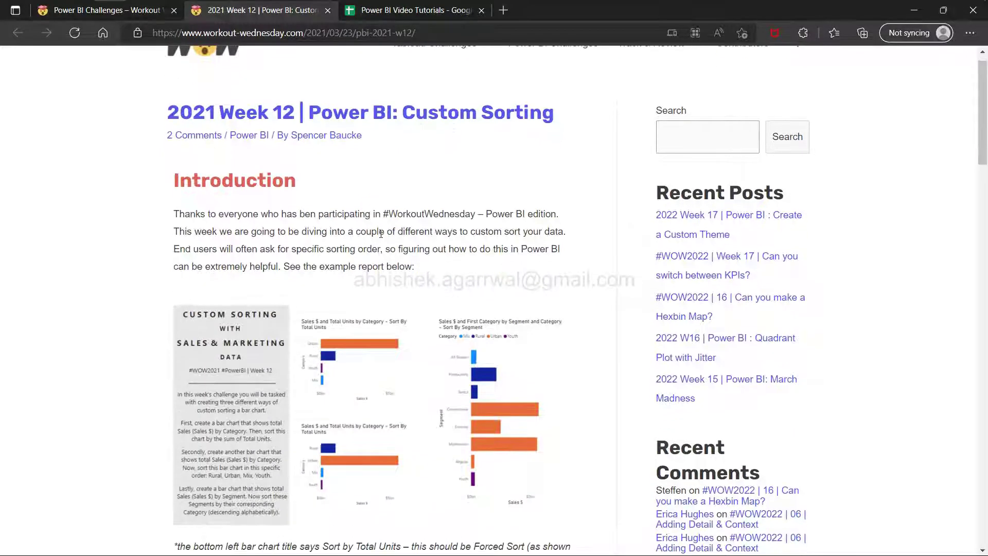
scroll(381, 234, up, 1)
click(348, 232)
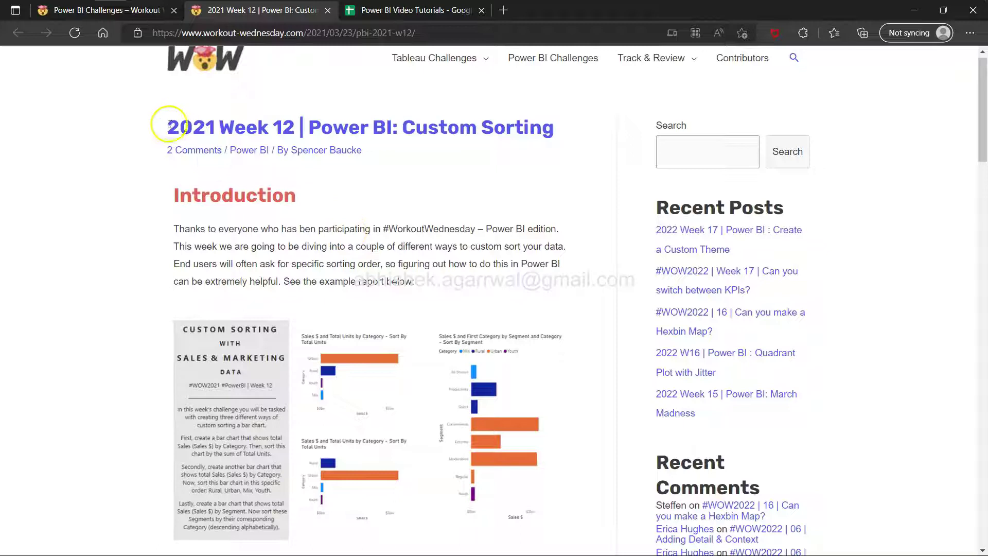
drag(167, 126, 296, 126)
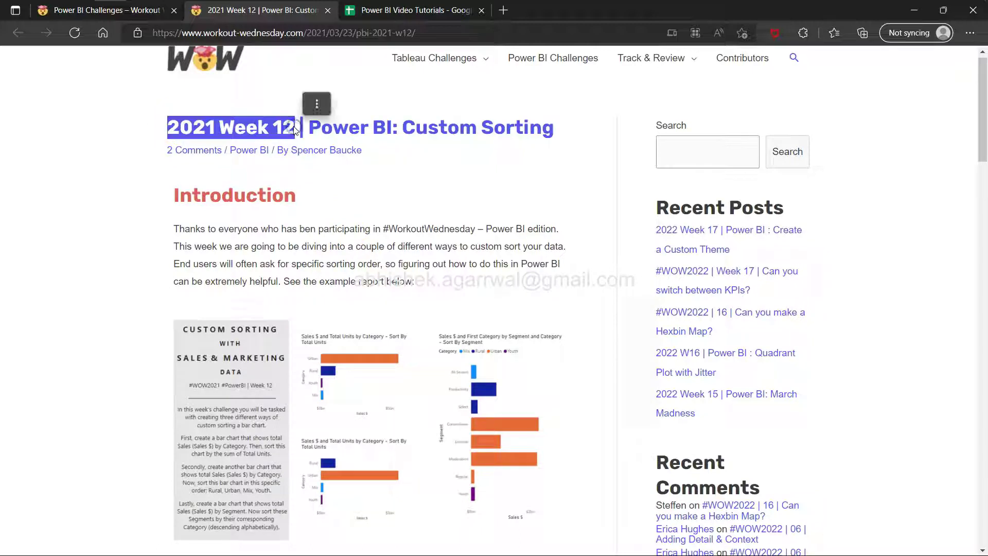
mouse_move(554, 2)
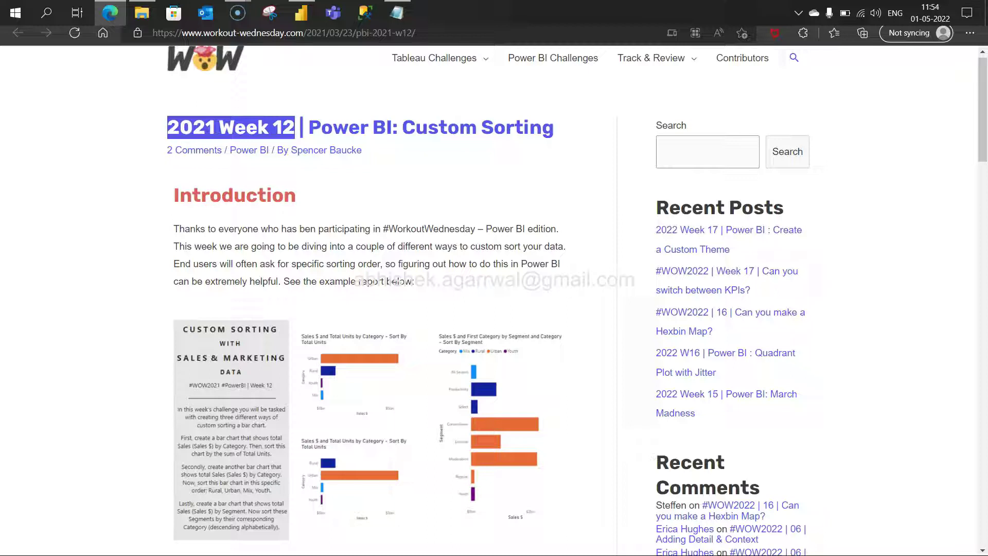
click(397, 240)
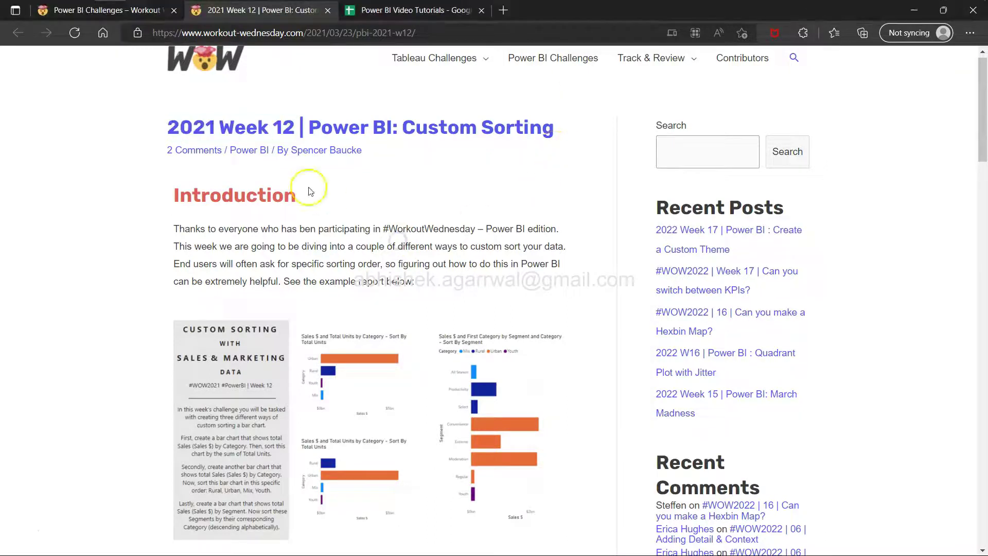
drag(180, 126, 254, 129)
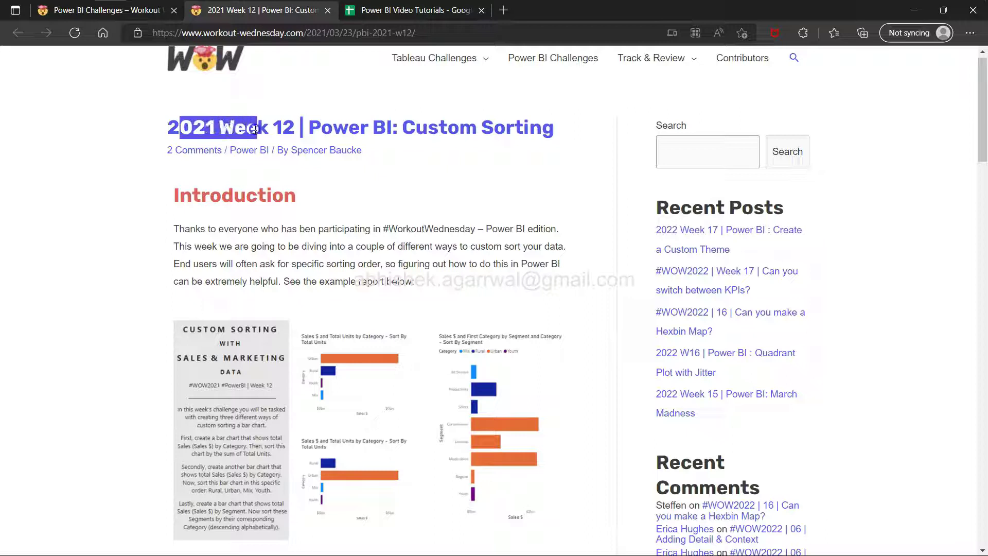
click(360, 243)
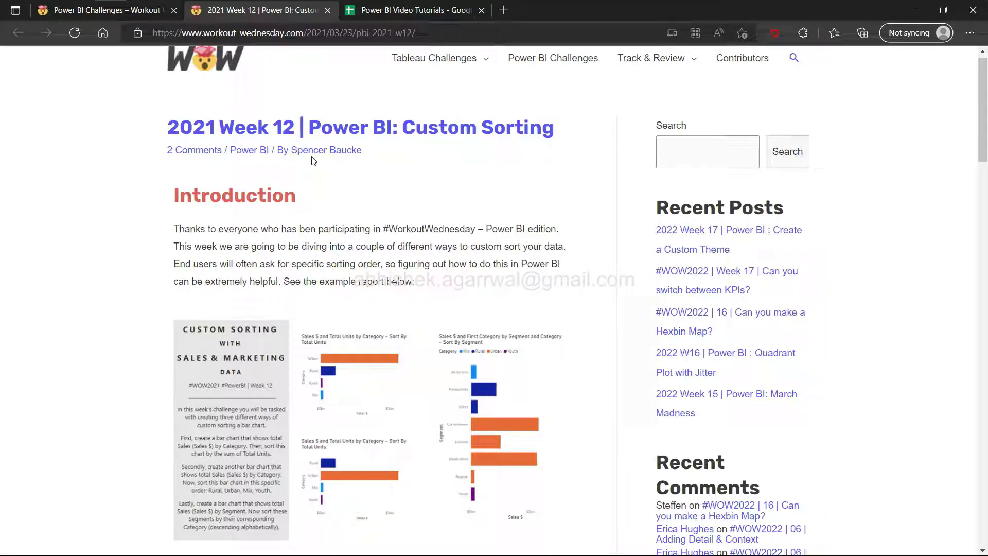
click(309, 227)
- Examine the example report image, including its three sorted bar charts and the challenge instructions beside them, at a larger zoom
scroll(409, 294, down, 2)
scroll(412, 298, down, 2)
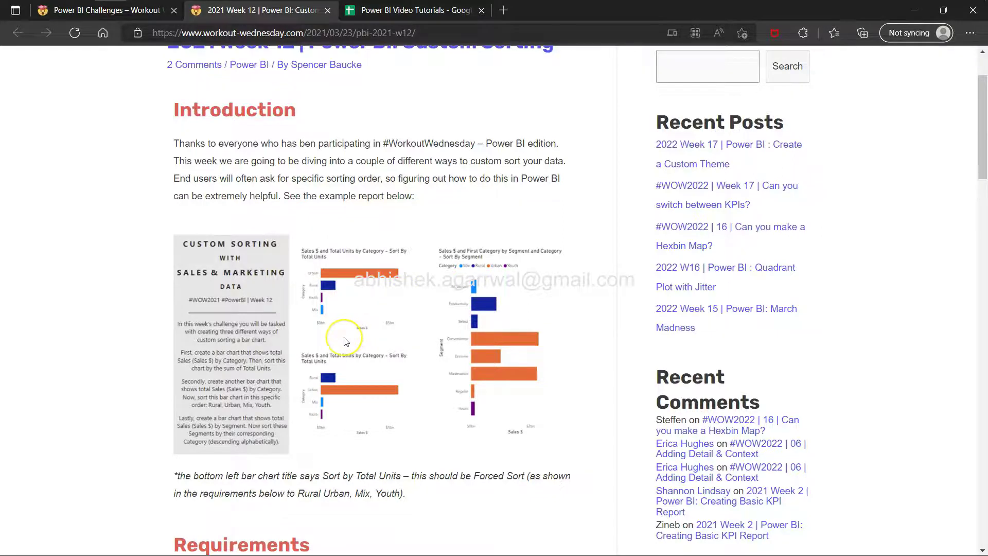
ctrl+scroll(346, 342, up, 5)
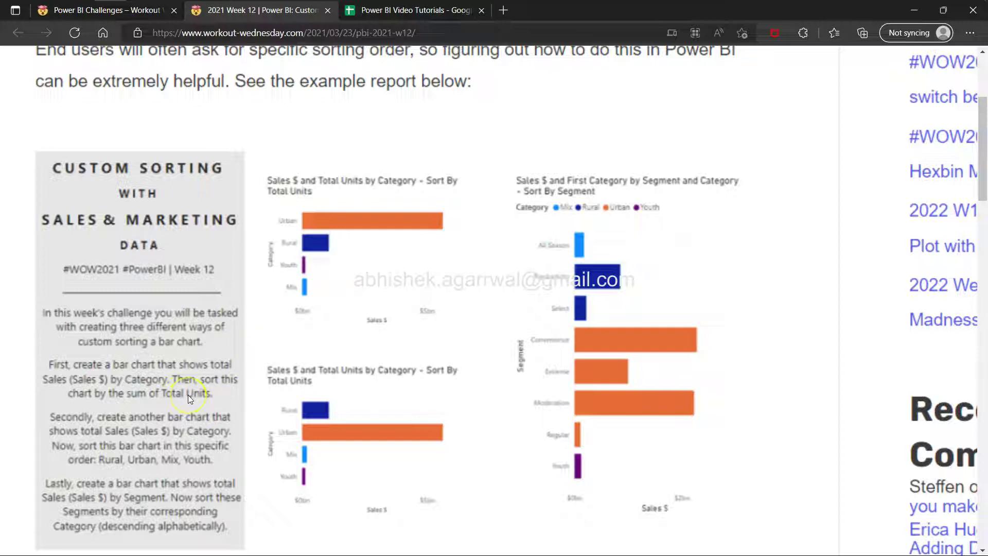
scroll(187, 394, down, 1)
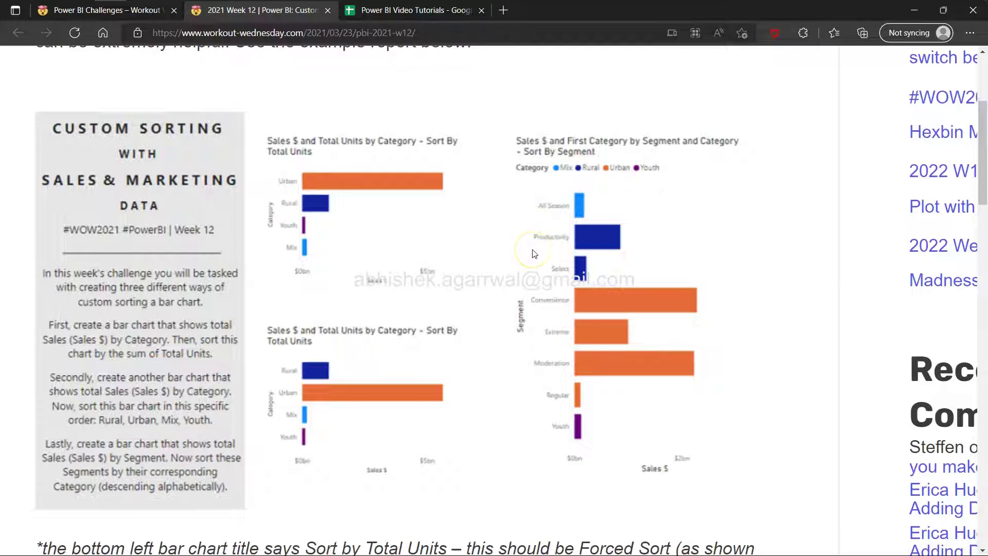
- Open the alternative Sales & Marketing sample data set link from the Dataset section in a new tab and view that page
scroll(533, 253, down, 1)
scroll(533, 253, down, 8)
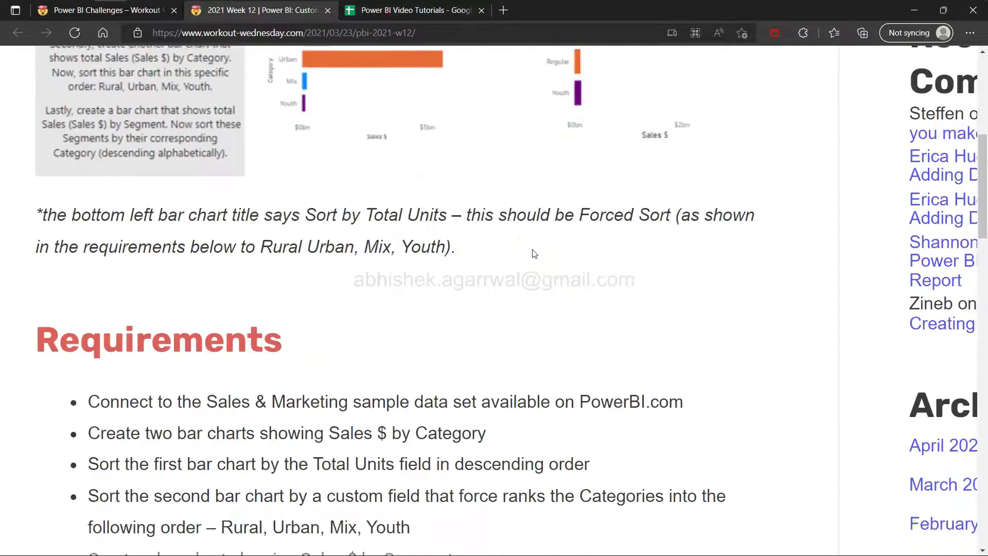
scroll(533, 253, down, 6)
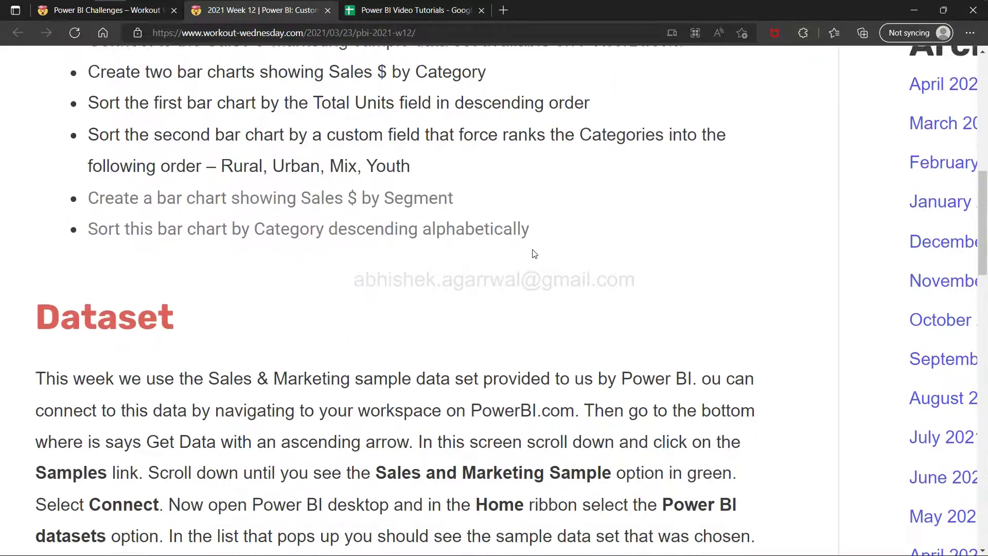
scroll(533, 254, down, 3)
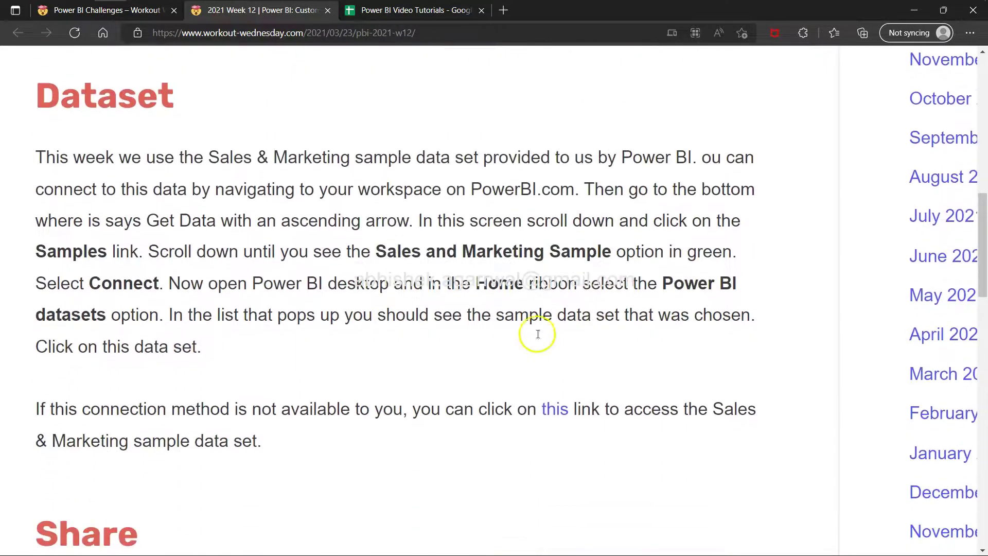
right_click(555, 412)
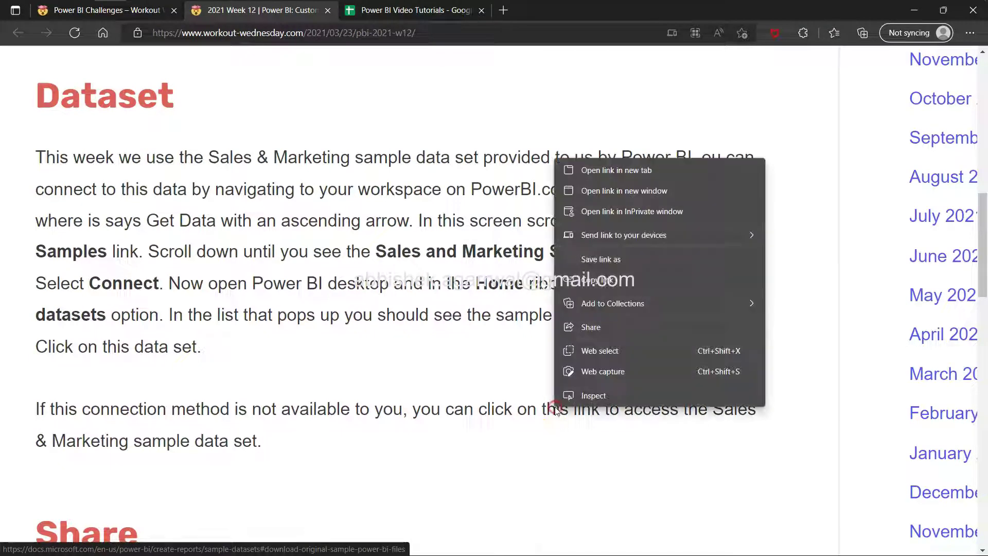
click(625, 177)
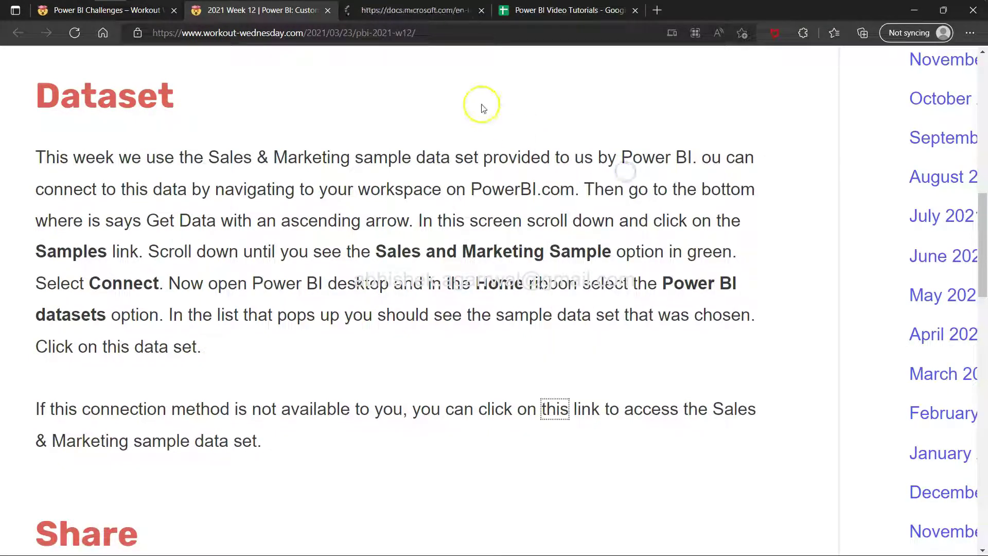
click(433, 15)
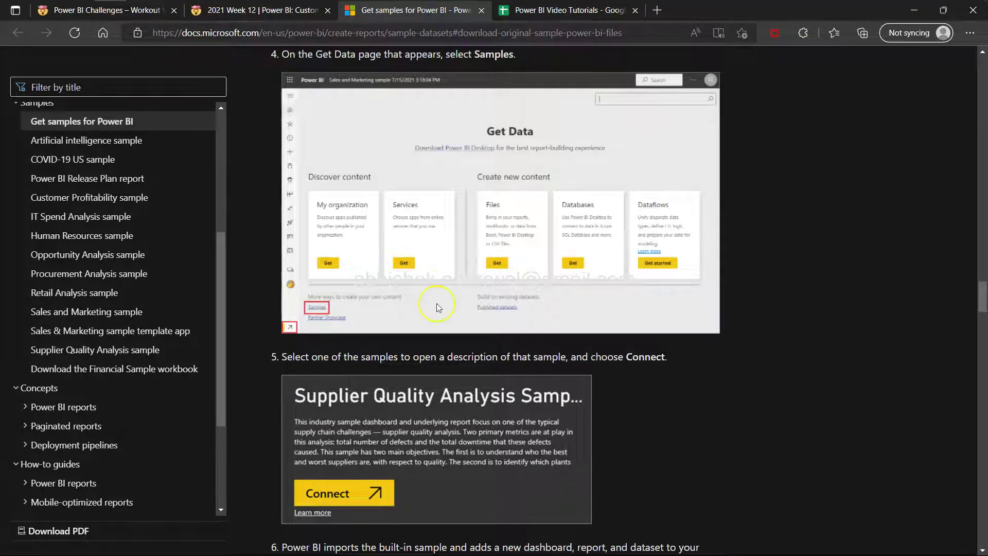
- Find the Sales and Marketing Sample PBIX link under "Download original sample Power BI files"
scroll(436, 303, down, 1)
scroll(436, 304, down, 3)
scroll(437, 303, down, 6)
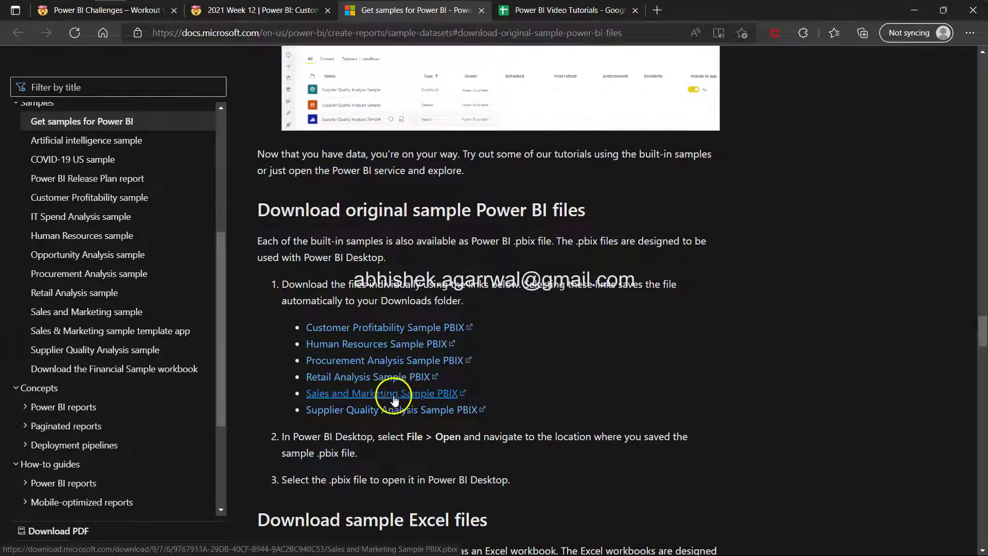
click(438, 396)
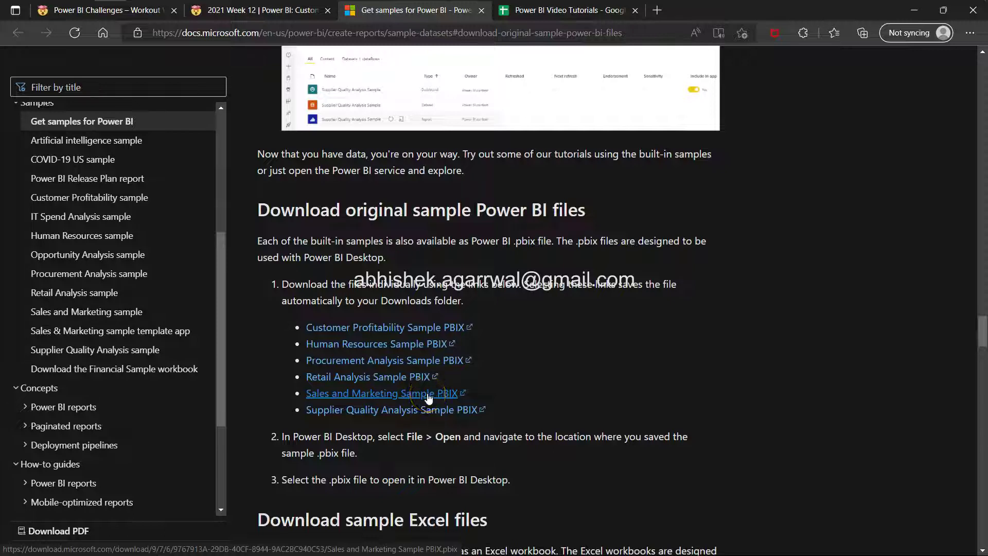
click(479, 328)
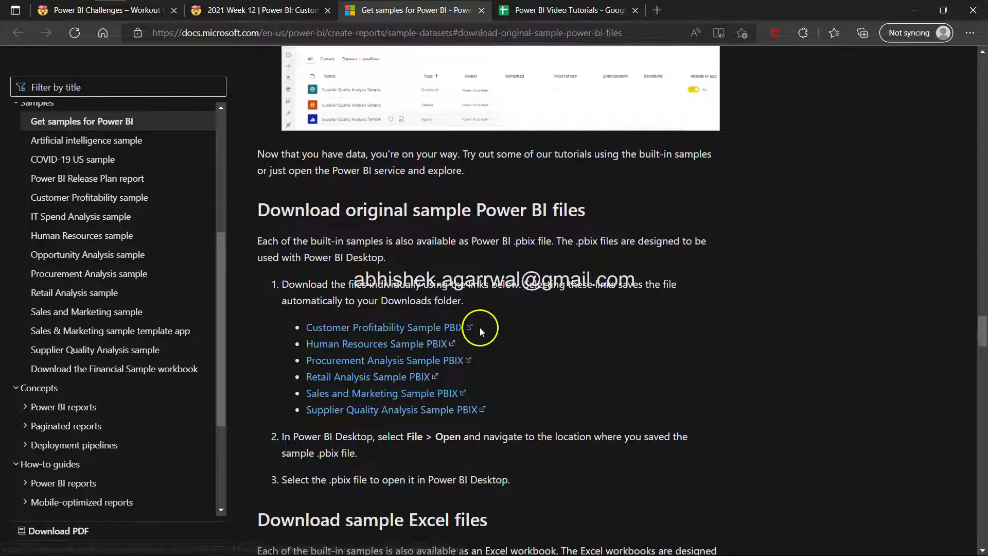
- Switch to Power BI Desktop to look at the WoW 12 - Sales and Marketing Sample PBIX report
key(alt+Tab)
key(alt+Tab)
key(alt+Tab)
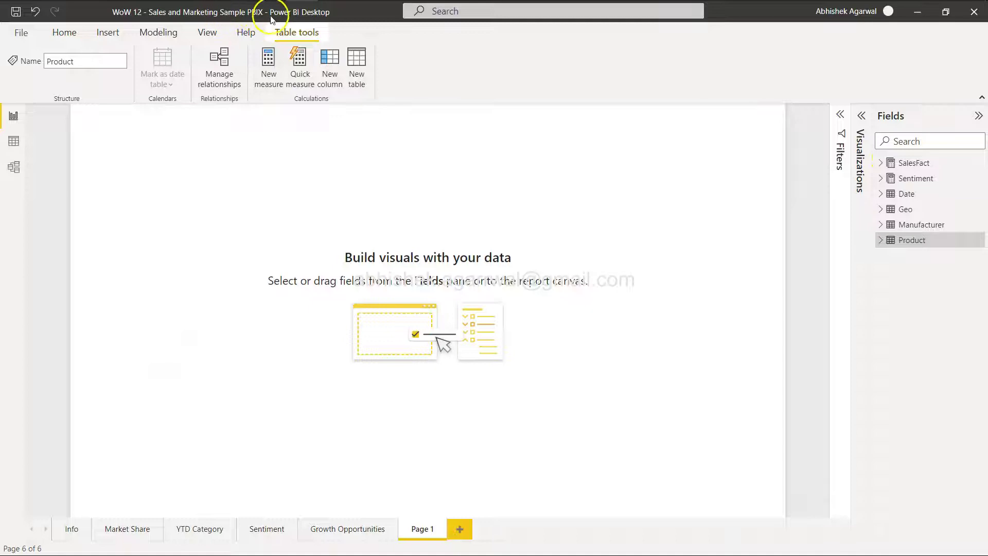
- Return to the Week 12 challenge page in the browser and review its requirements list and example report
key(alt+Tab)
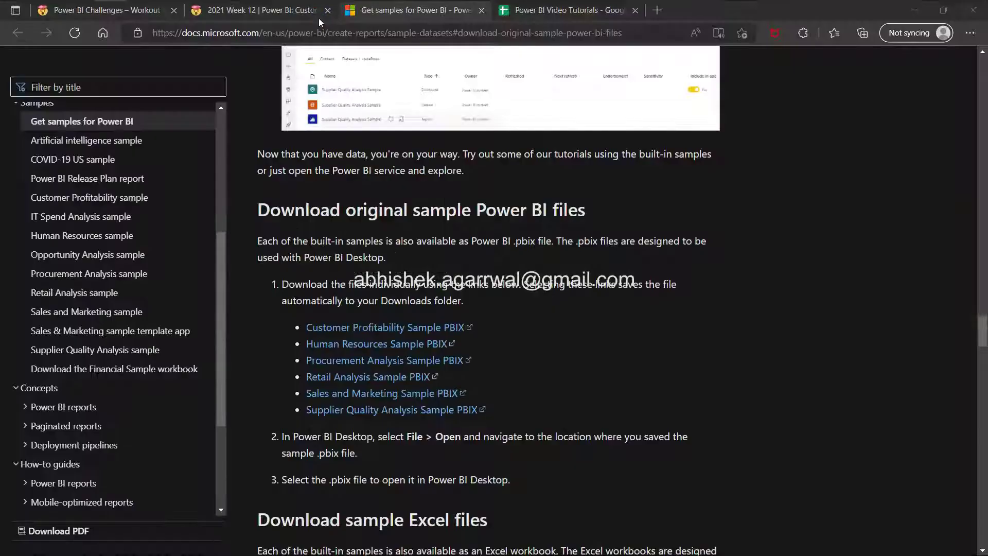
click(319, 18)
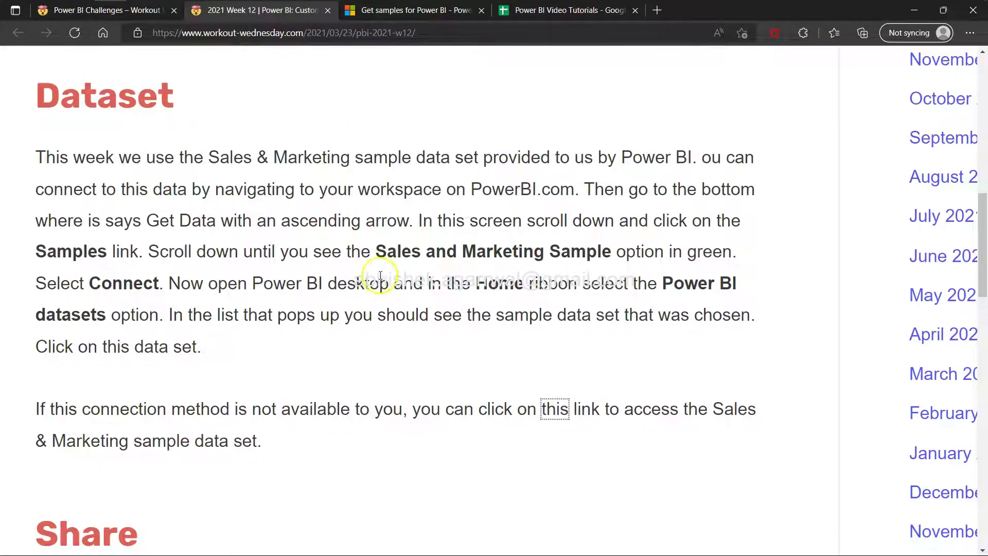
scroll(450, 187, up, 6)
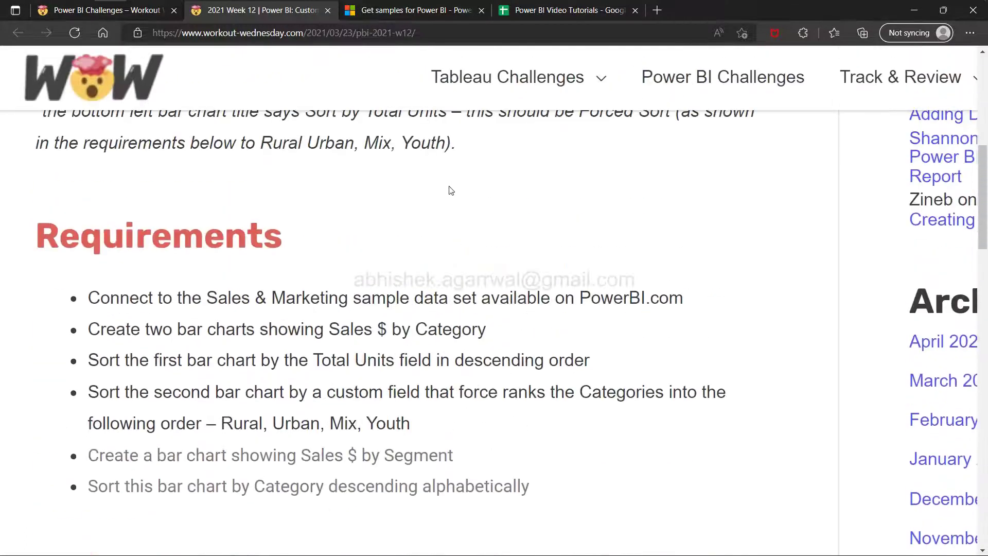
drag(283, 269, 452, 496)
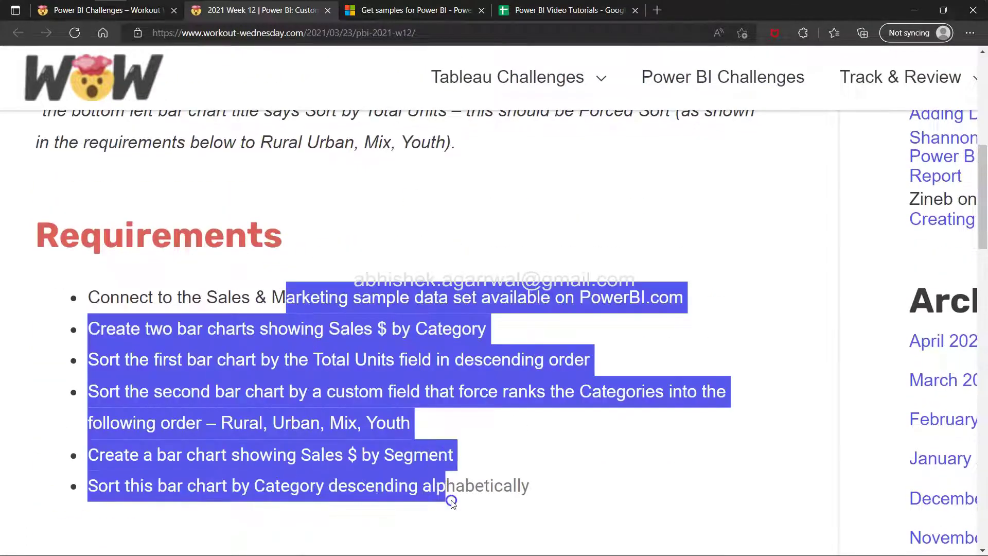
click(452, 496)
scroll(452, 503, up, 3)
scroll(452, 501, up, 4)
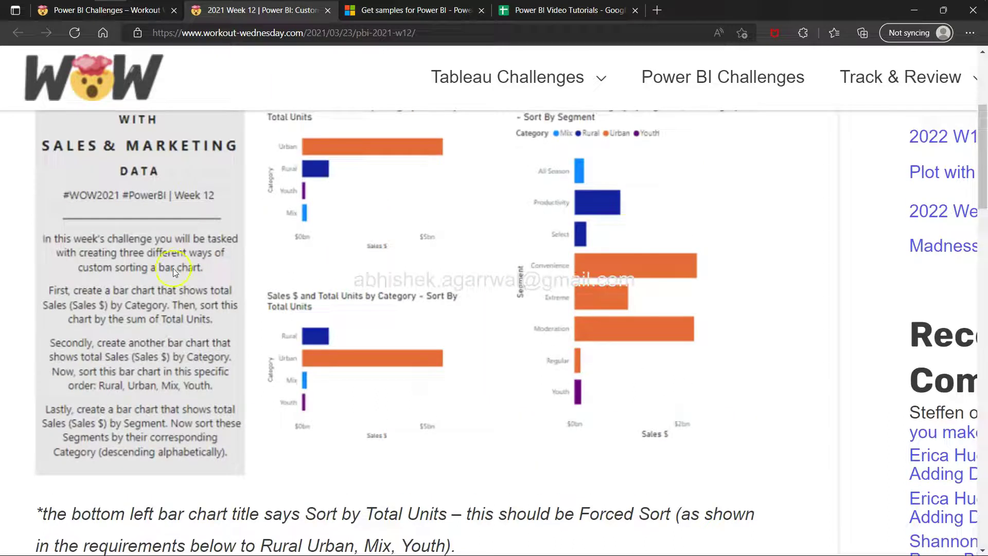
scroll(393, 261, up, 1)
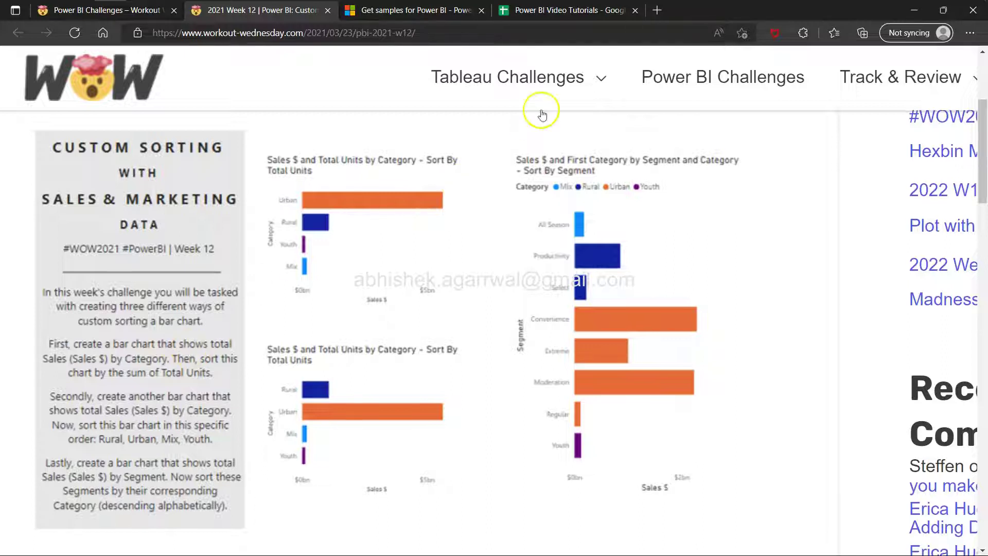
- Look through the Exercise and Feature Explainer sheets of the Power BI Video Tutorials spreadsheet, and return to the Week 12 challenge page
click(597, 19)
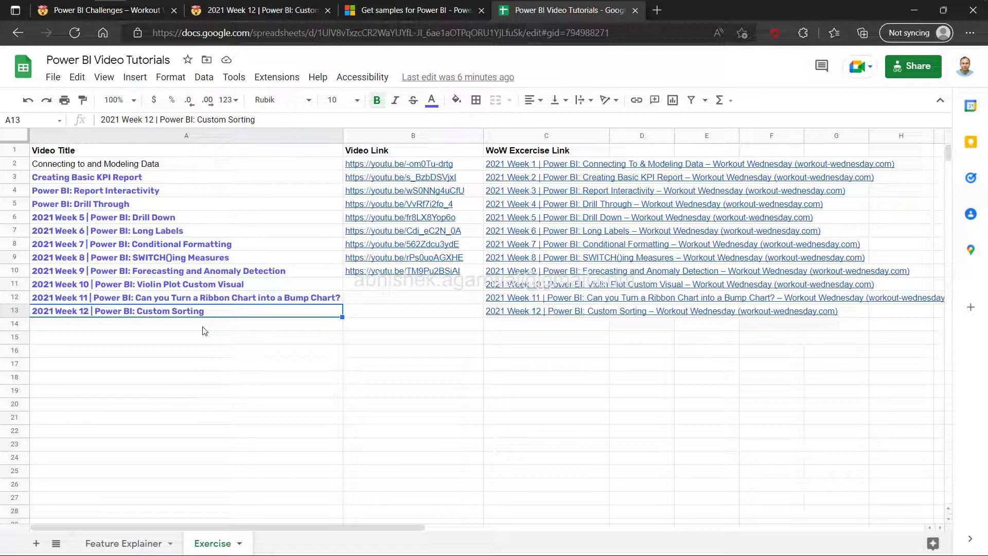
click(146, 538)
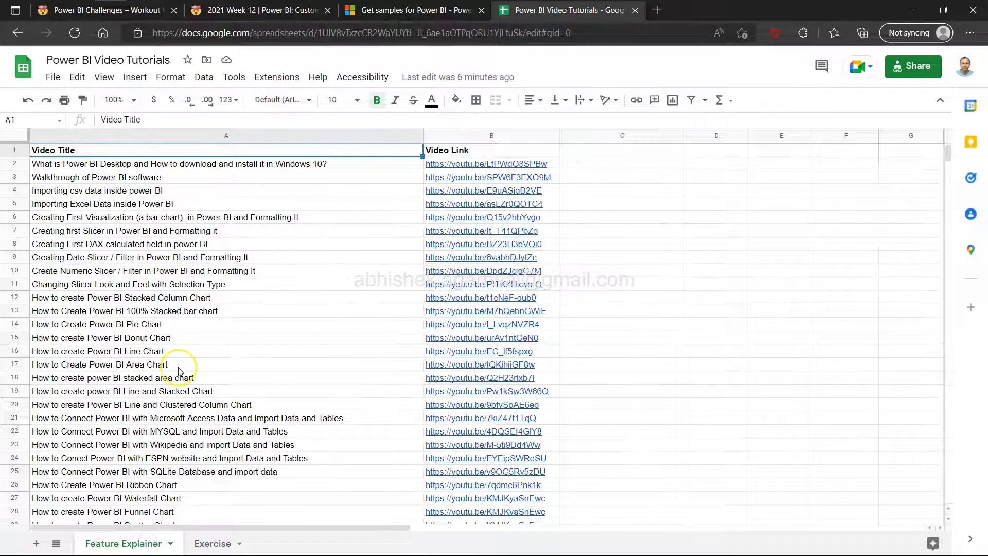
key(ctrl+Down)
key(Up)
key(Up)
key(Up)
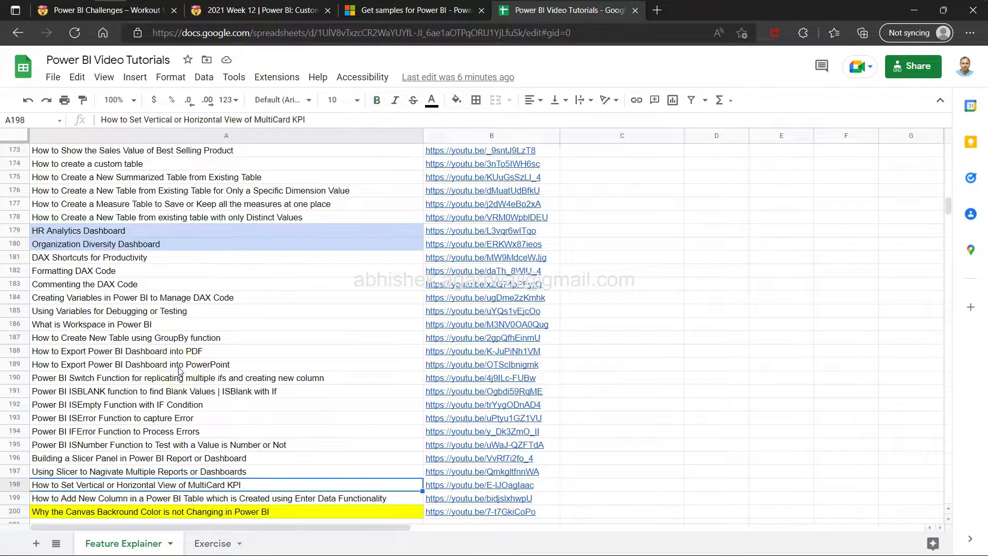
key(ctrl+Up)
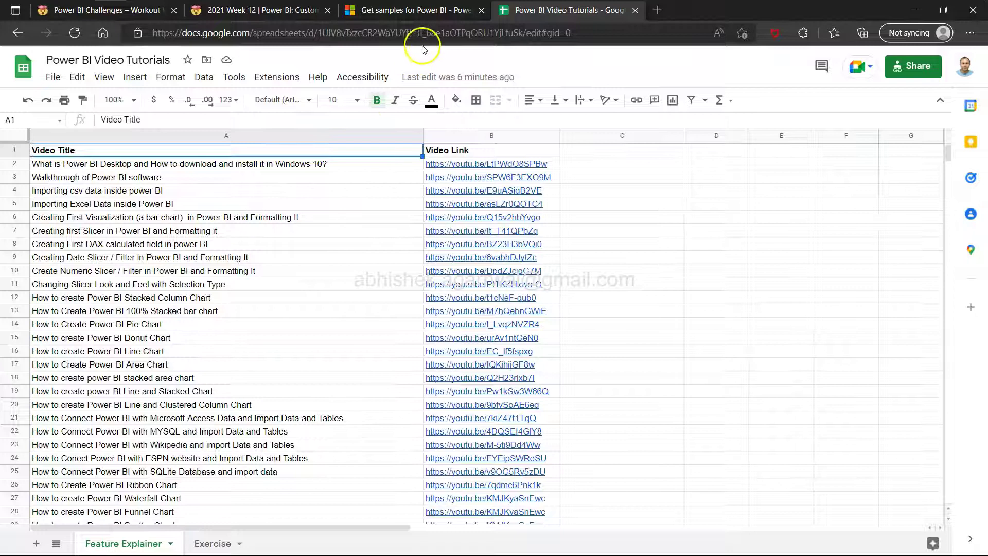
click(298, 11)
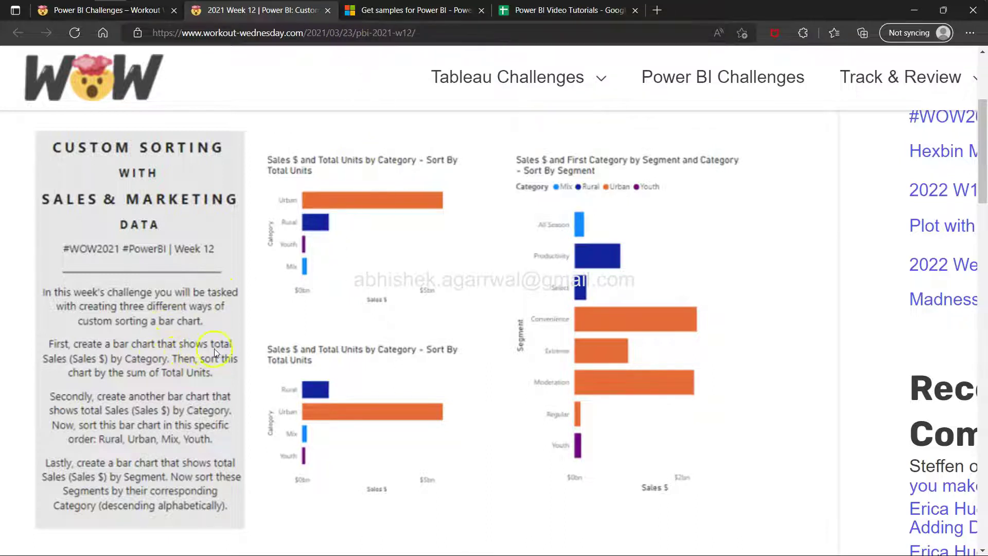
- Switch to Power BI Desktop and add an empty clustered bar chart to Page 1 of the report
key(alt+Tab)
key(alt+Tab)
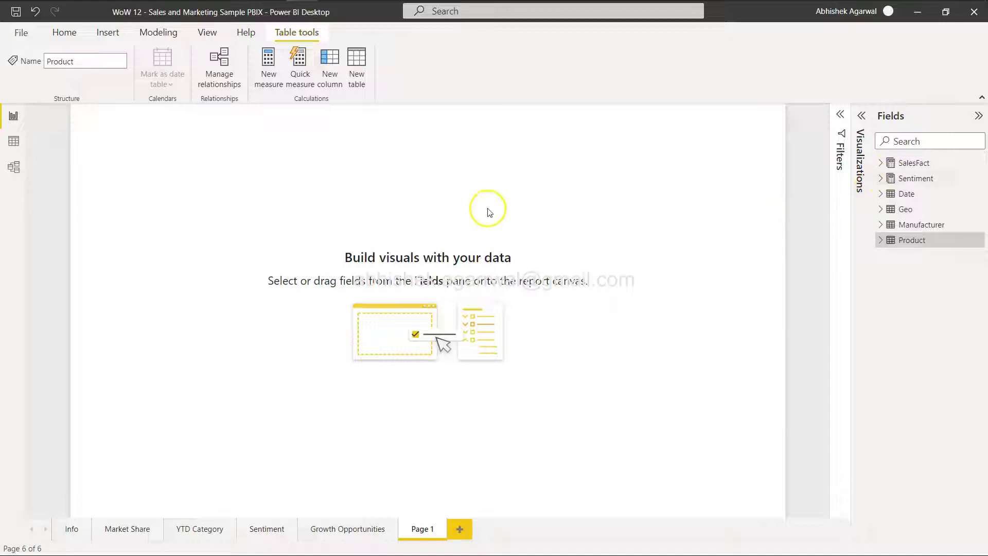
click(415, 224)
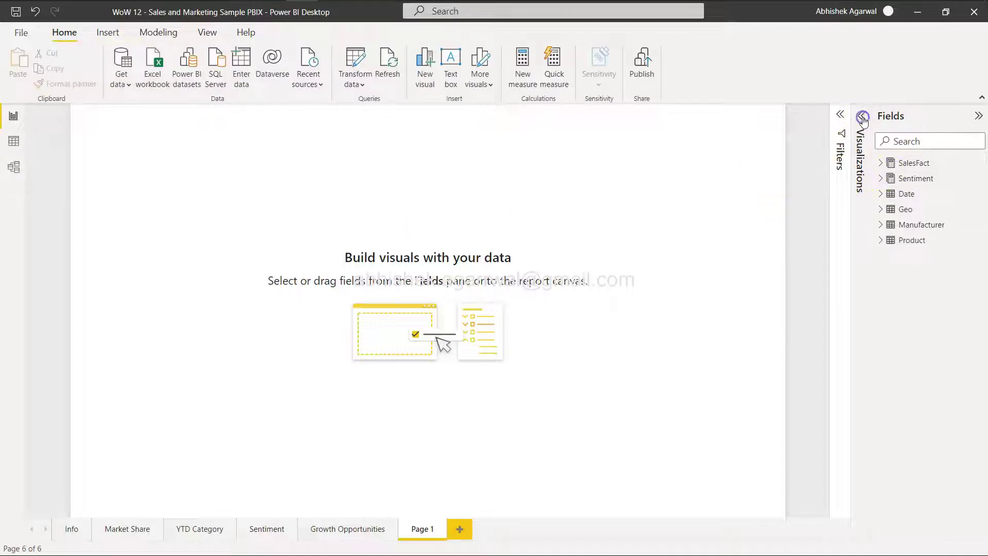
click(861, 118)
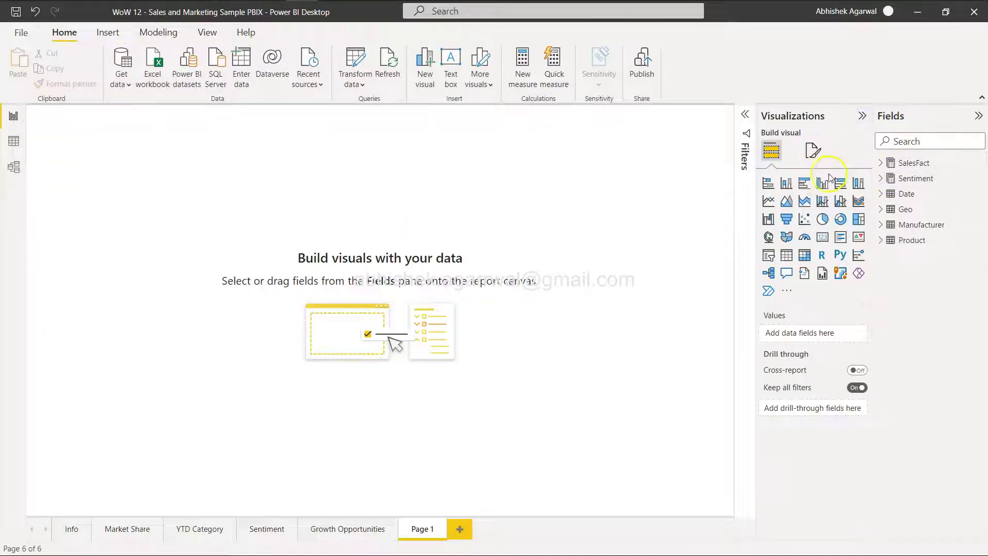
click(802, 184)
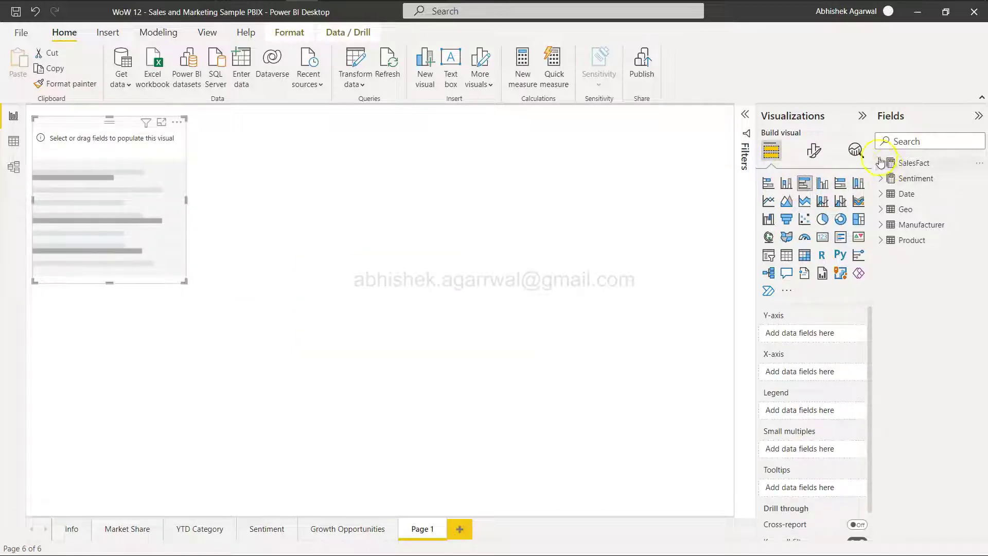
- Populate the bar chart with Sales $ from SalesFact on the X-axis and Category from Product on the Y-axis
click(898, 164)
click(880, 163)
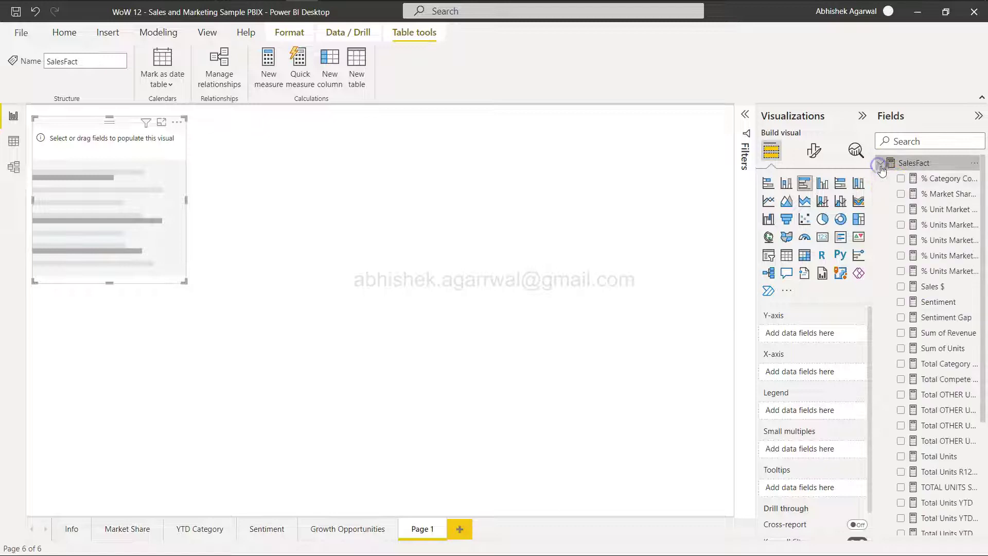
click(900, 286)
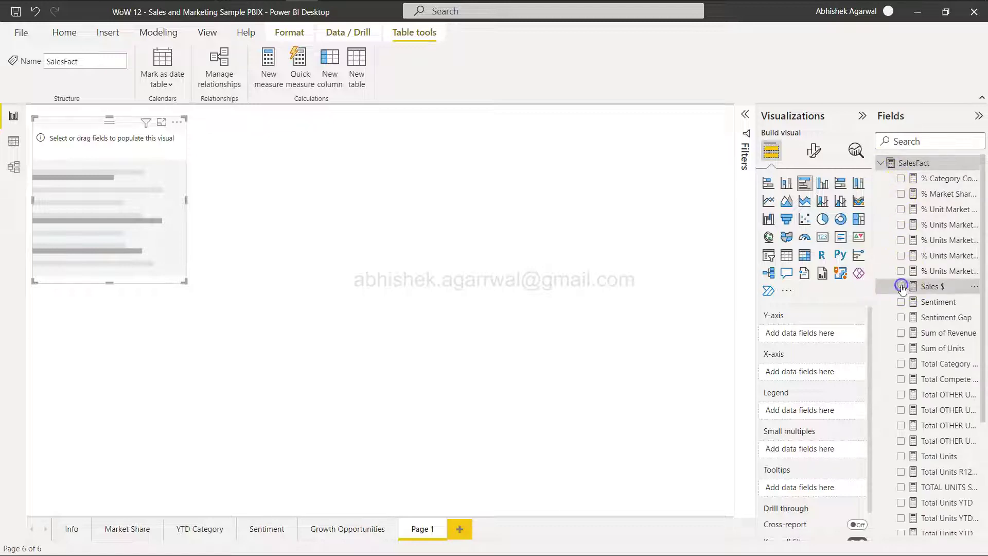
click(880, 163)
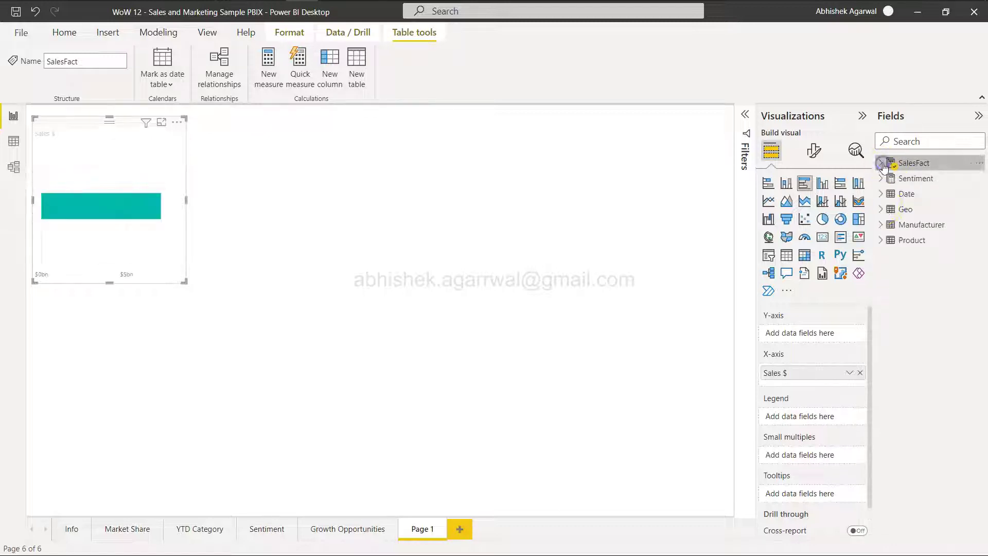
click(882, 241)
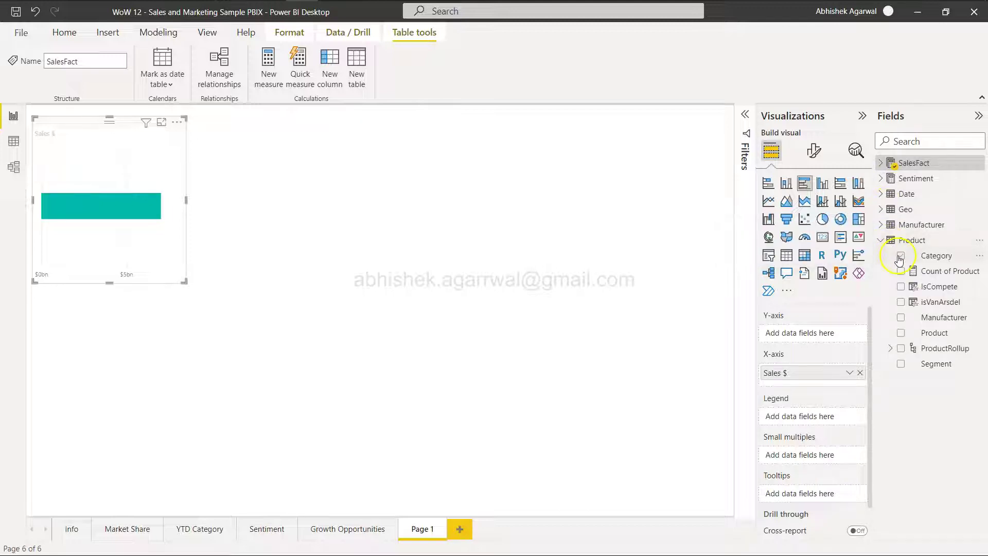
click(899, 256)
- Compare the chart's category order with the first example chart on the Week 12 challenge page in the browser, and return to Power BI Desktop
key(alt+Tab)
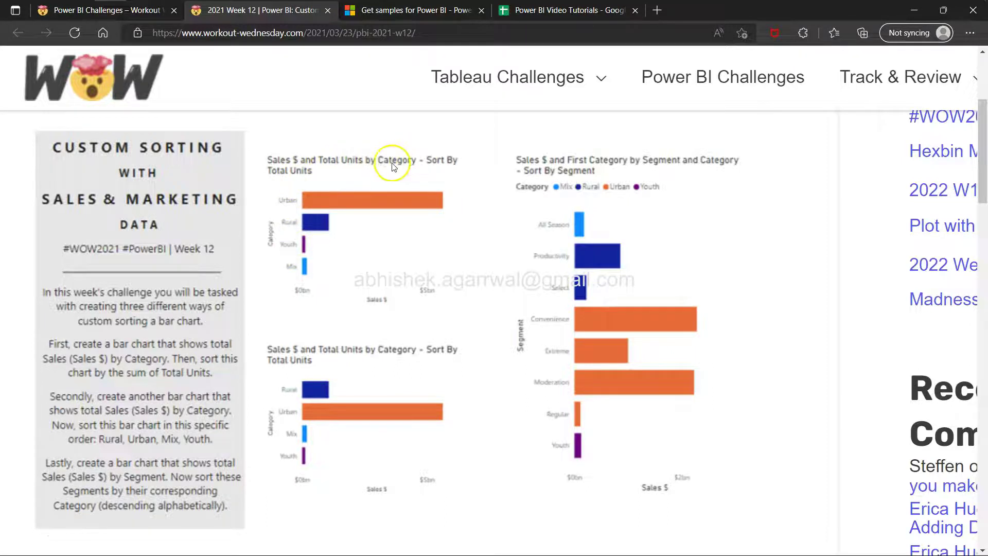
key(alt+Tab)
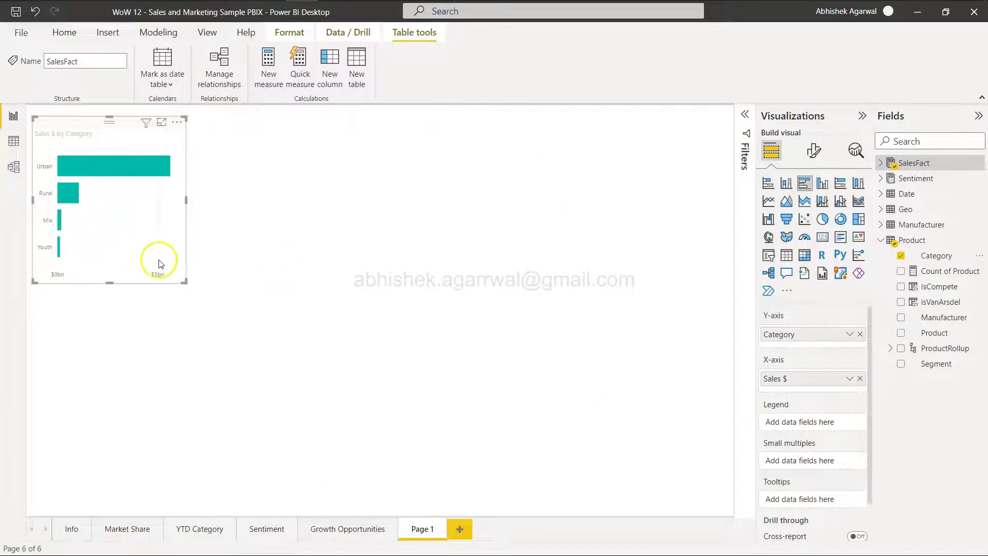
key(alt+Tab)
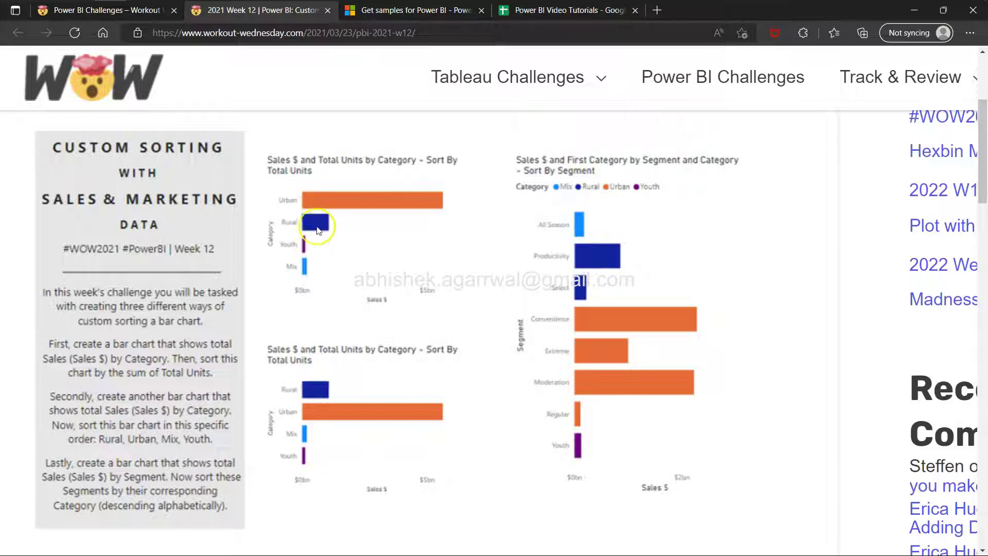
key(alt+Tab)
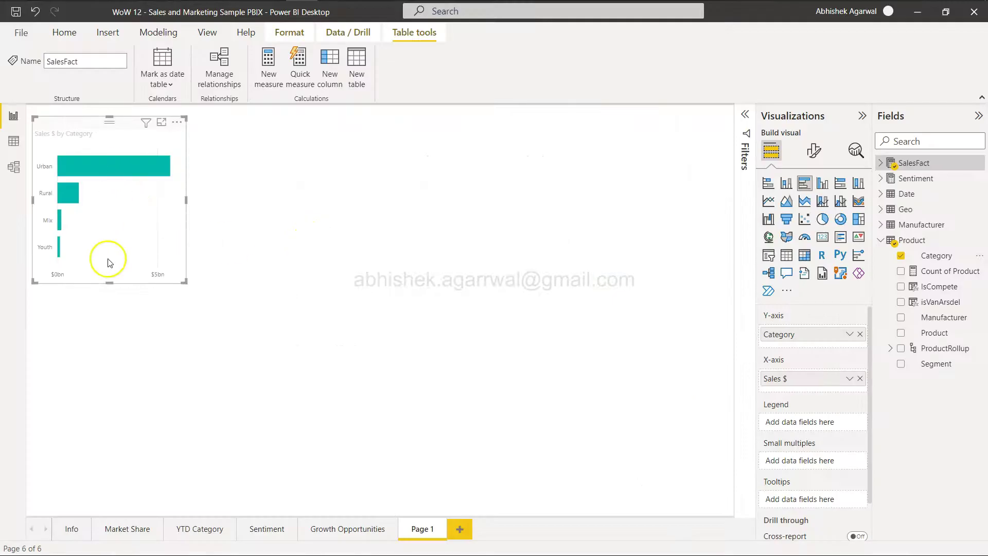
key(alt+Tab)
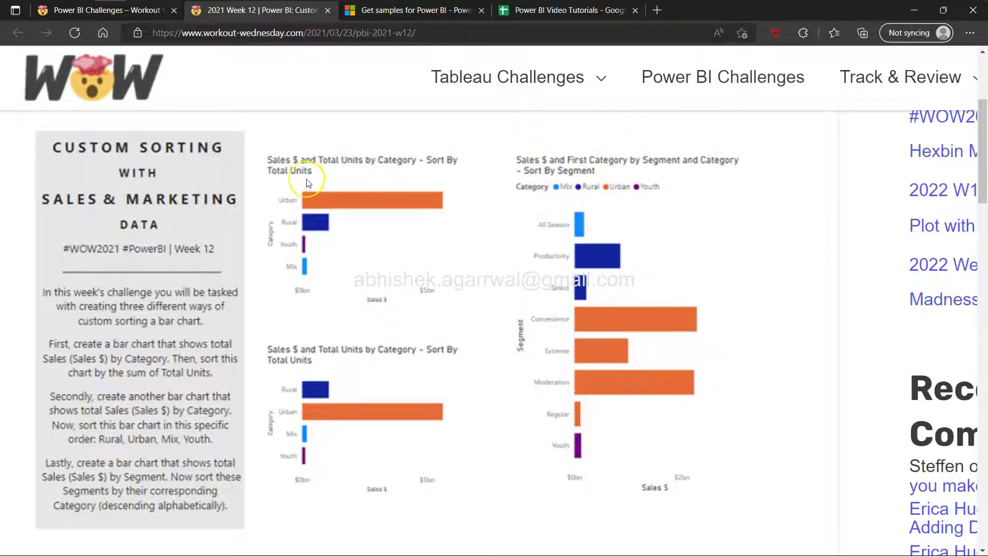
key(alt+Tab)
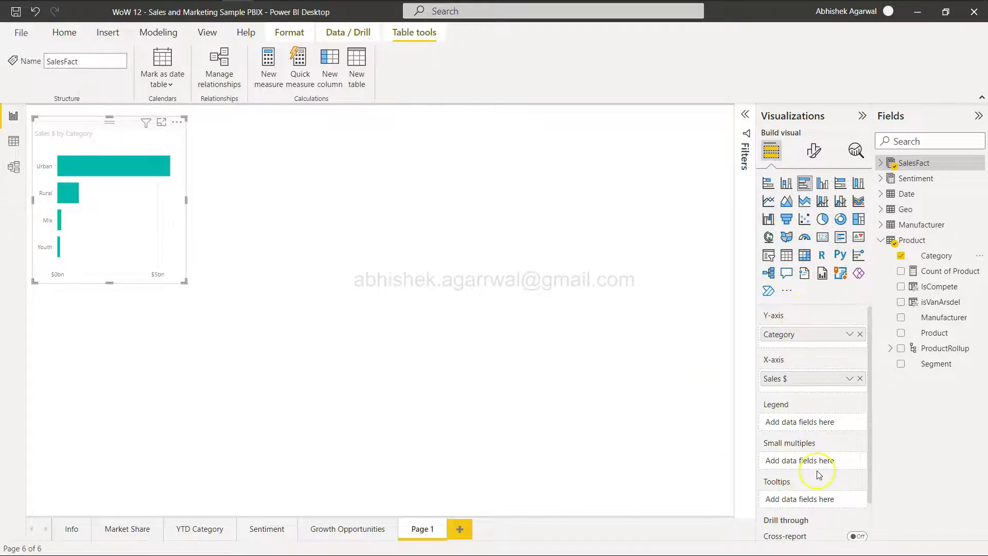
- Add the Total Units measure from SalesFact to the bar chart's tooltips
click(881, 165)
scroll(917, 278, down, 2)
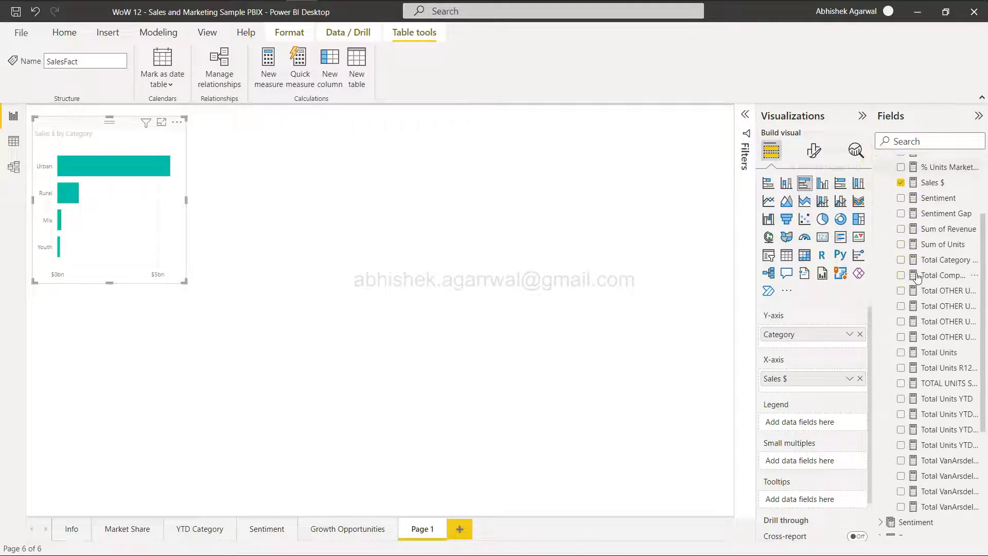
scroll(918, 278, down, 1)
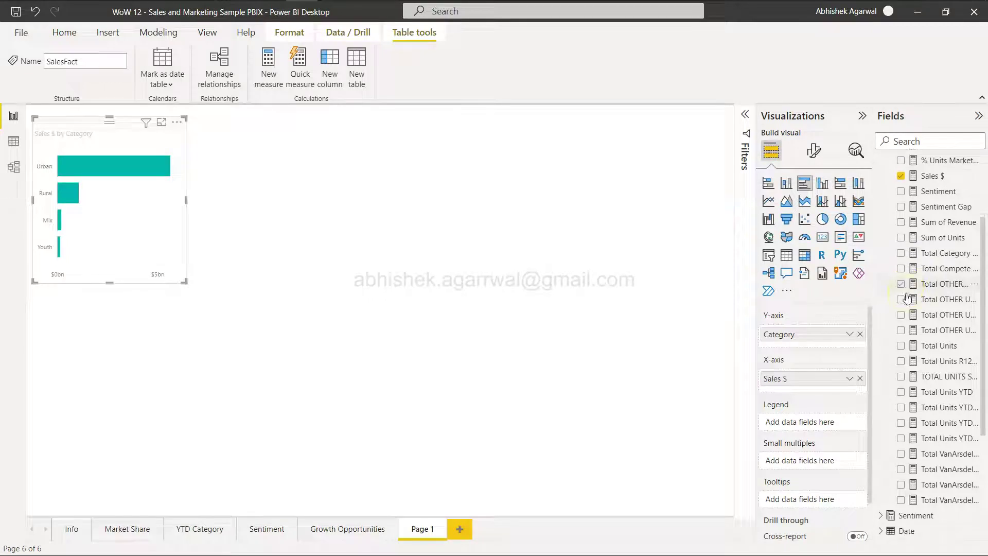
drag(923, 341, 811, 501)
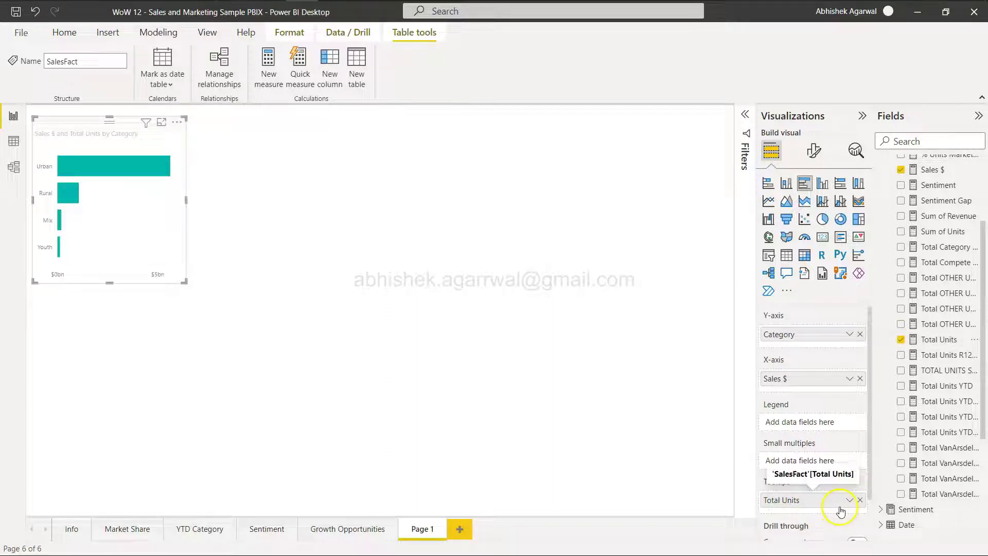
- Sort the bar chart's axis by Total Units
click(177, 123)
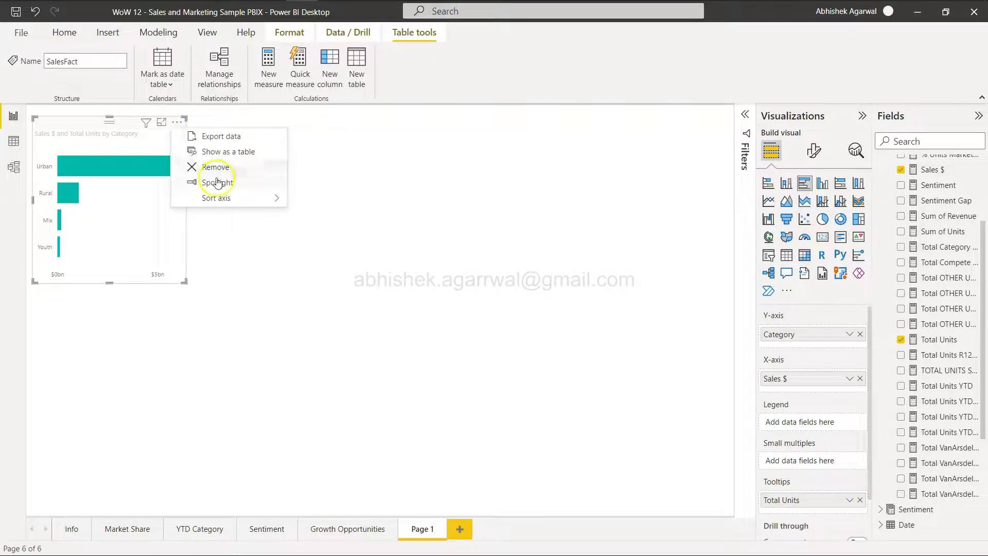
mouse_move(273, 197)
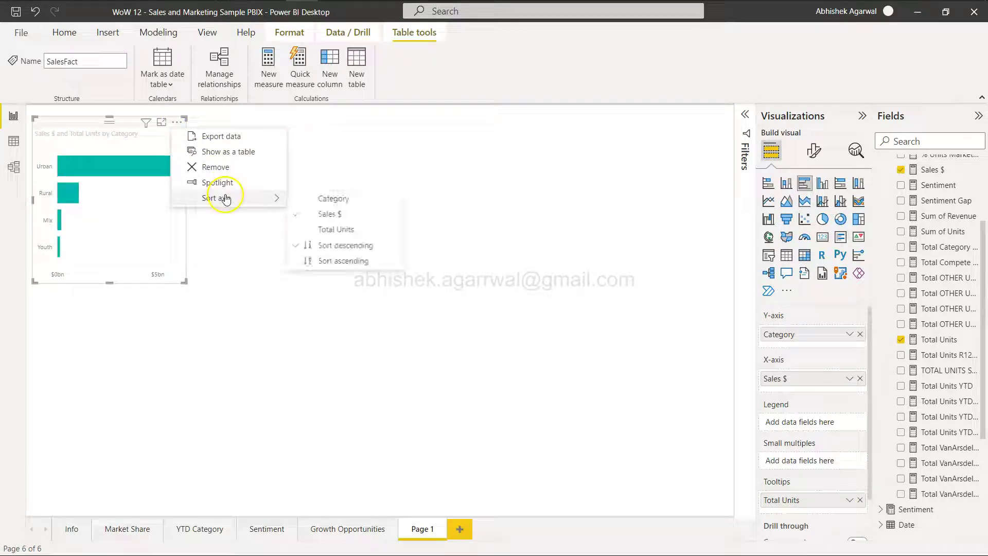
click(324, 229)
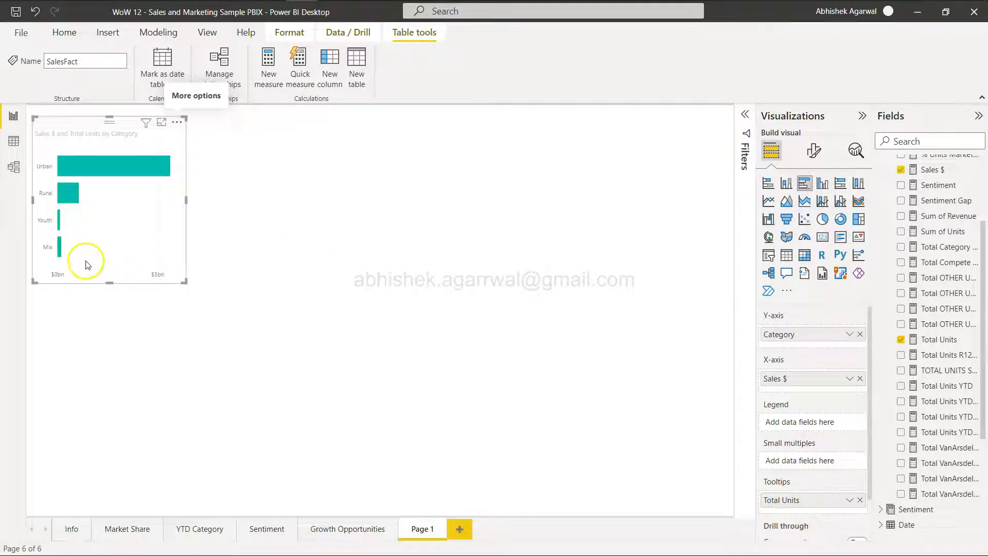
- Compare the Sales $ and Total Units tooltip values of the Youth and Mix bars
mouse_move(60, 227)
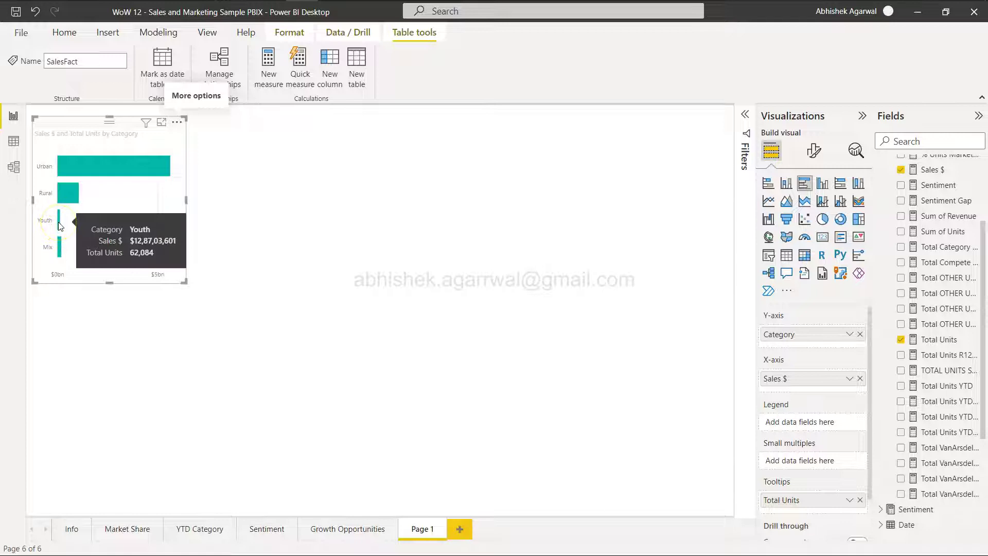
mouse_move(60, 252)
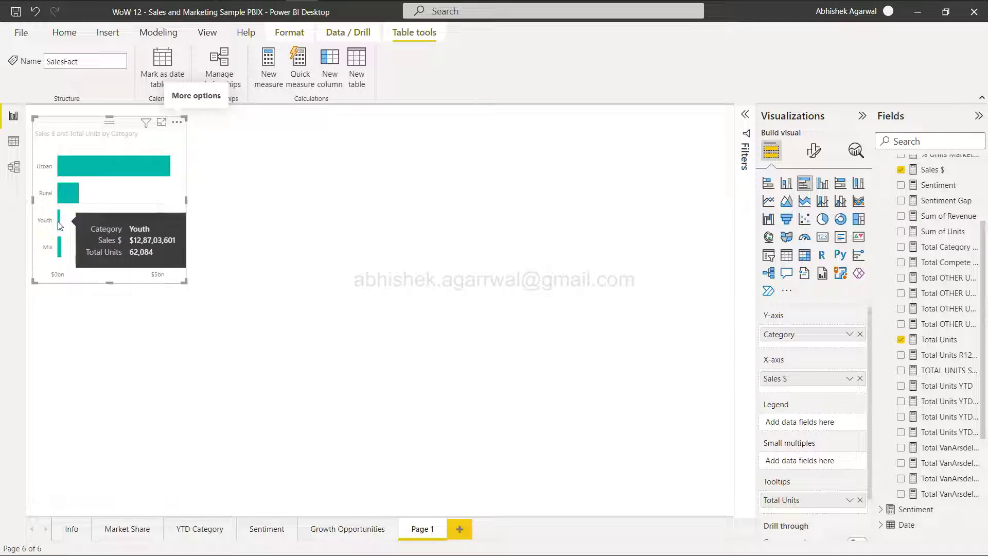
click(59, 225)
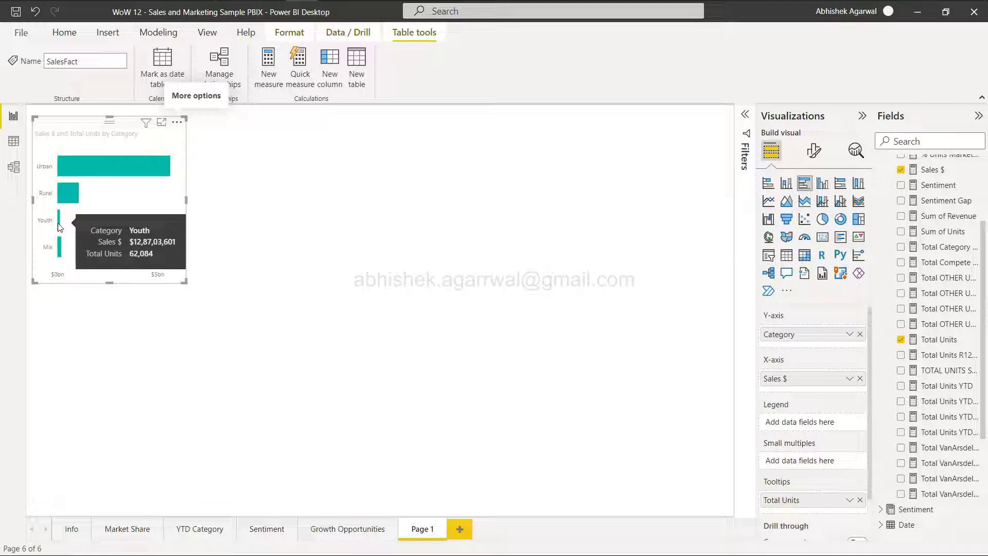
click(59, 245)
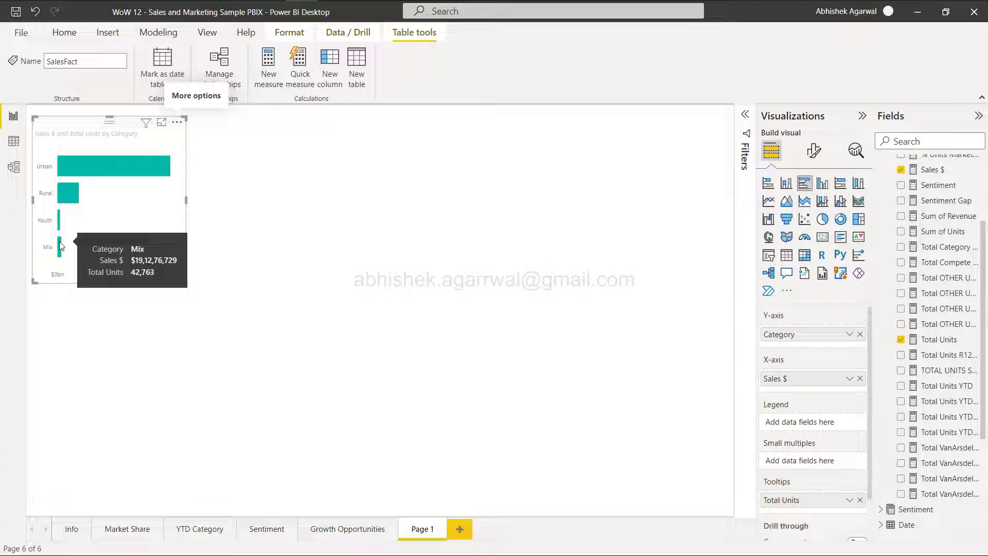
click(60, 222)
mouse_move(60, 245)
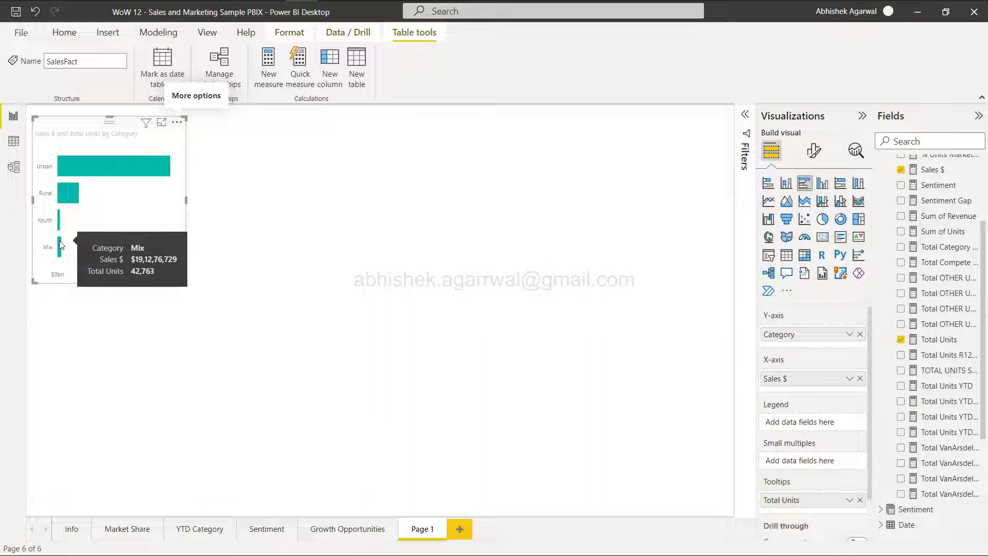
click(59, 219)
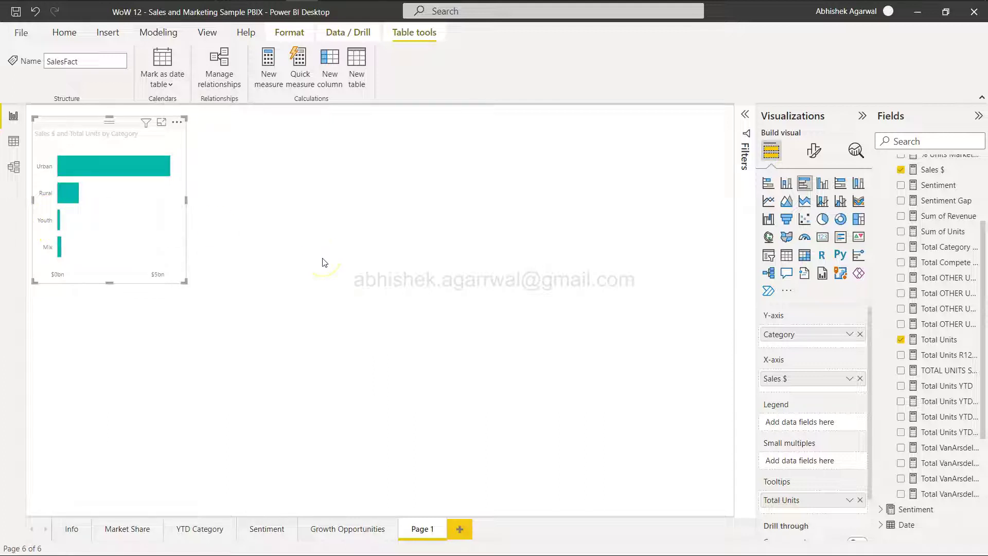
- Widen the Sales $ and Total Units by Category bar chart on the page
drag(324, 262, 263, 214)
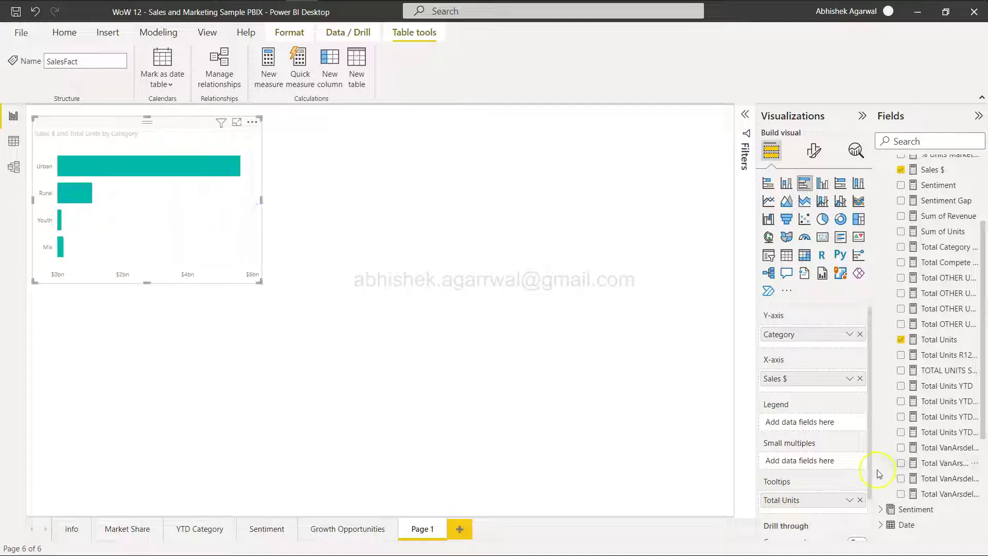
drag(811, 511, 818, 512)
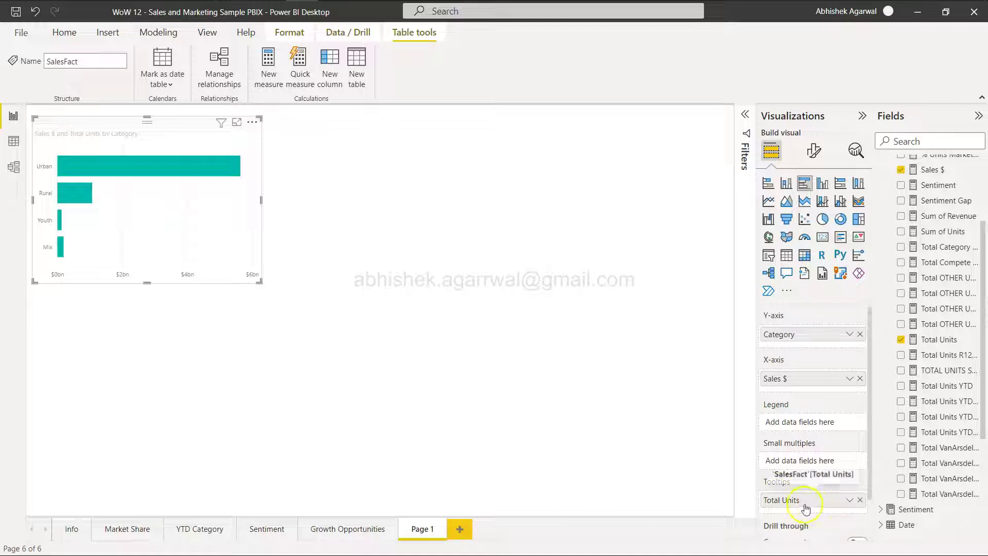
click(796, 506)
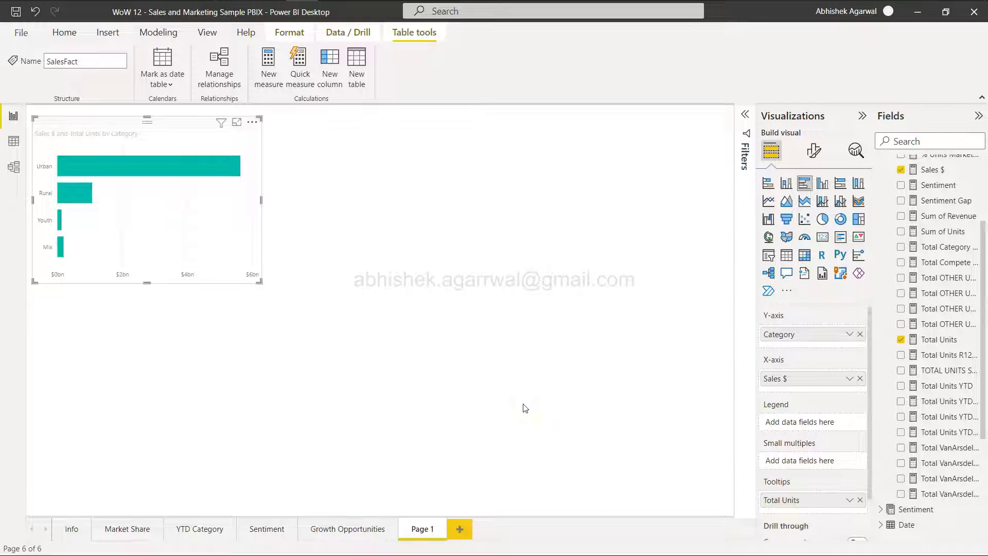
- Check the second example bar chart on the challenge page in the browser, and return to Power BI Desktop
key(alt+Tab)
key(Tab)
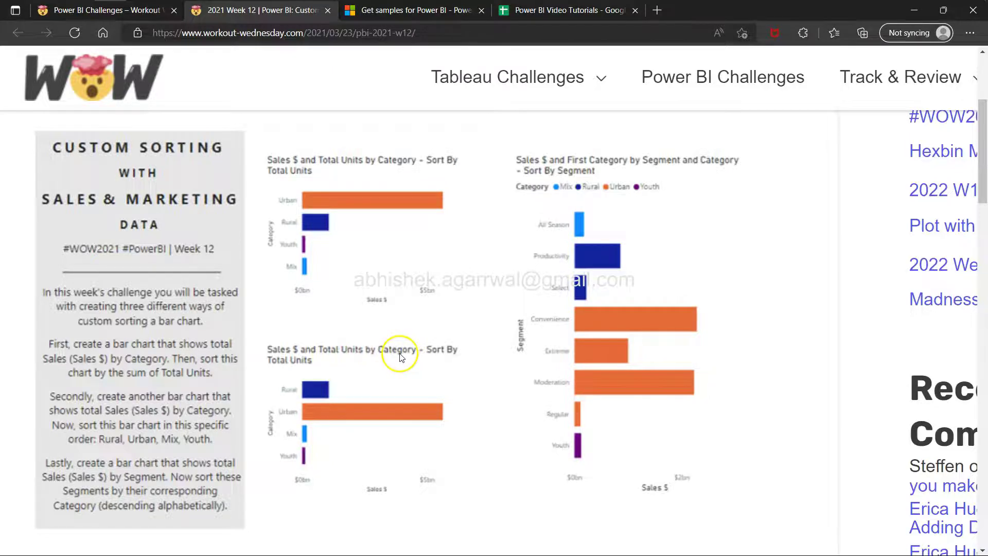
key(alt+Tab)
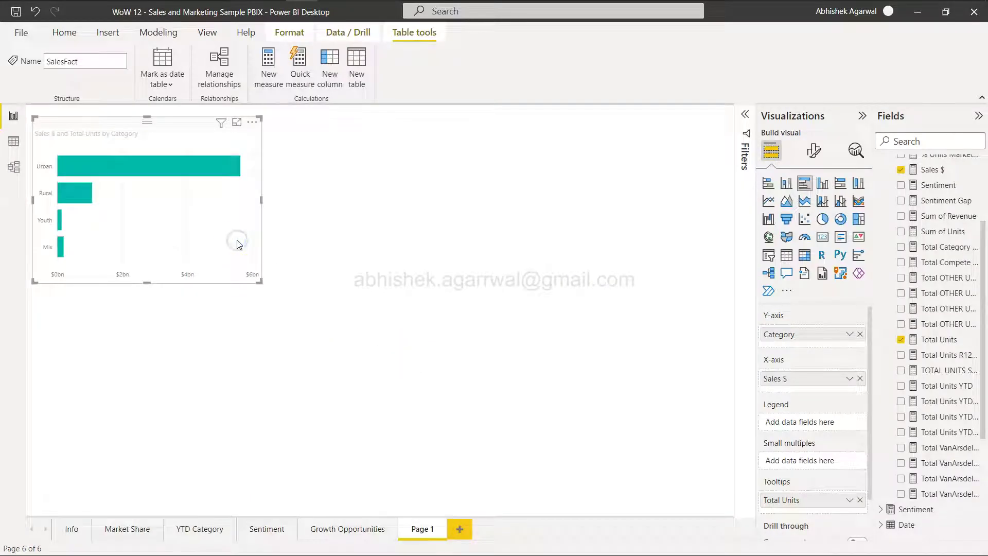
- Duplicate the bar chart, placing the copy below the original, and remove Total Units from the copy's tooltips
key(ctrl+c)
key(ctrl+v)
drag(237, 242, 233, 443)
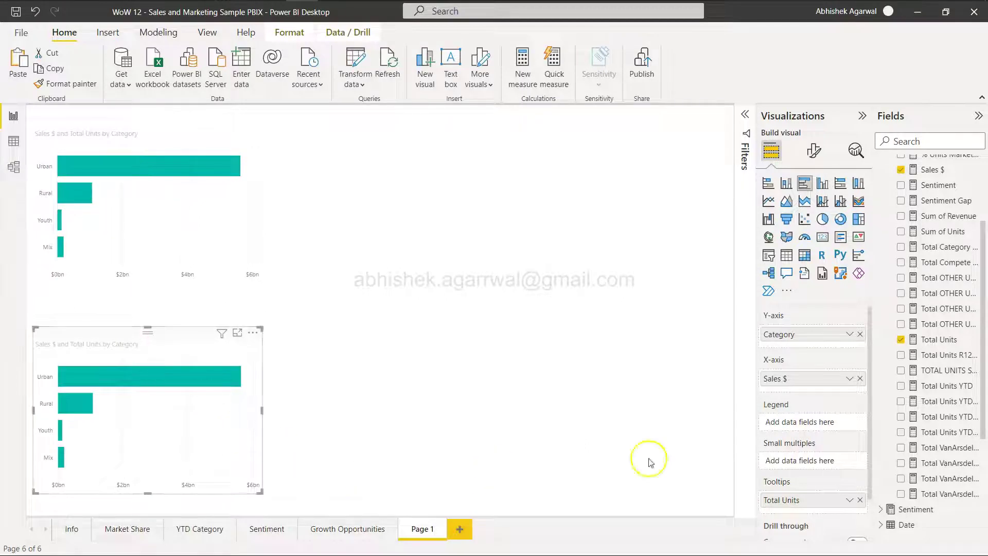
click(859, 499)
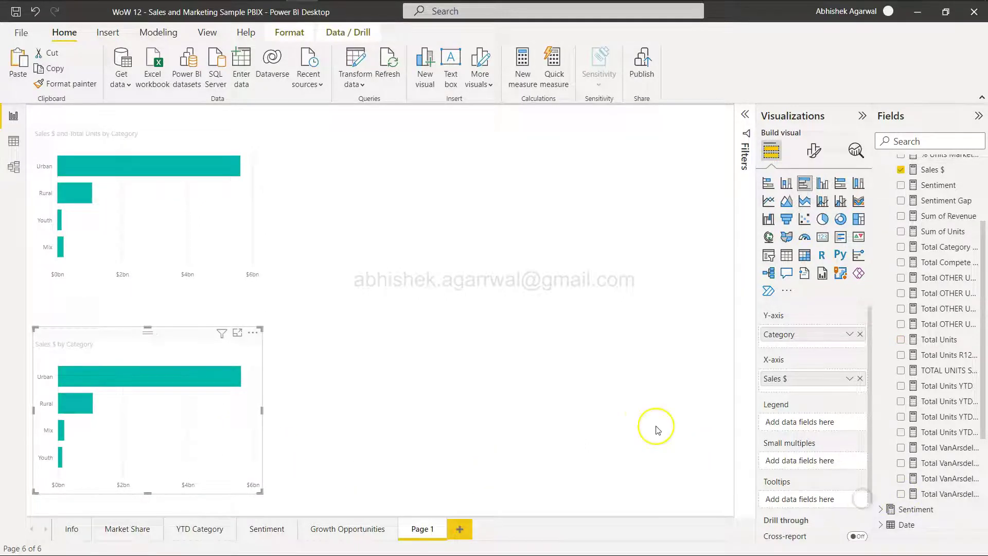
- Review the specific category order required for the second bar chart on the challenge page, and return to Power BI Desktop
key(alt+Tab)
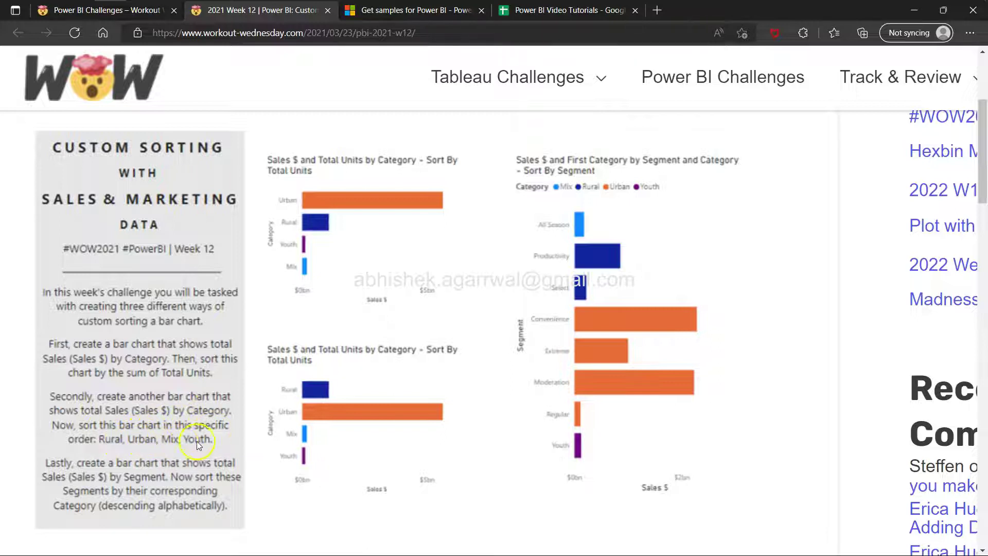
key(alt+Tab)
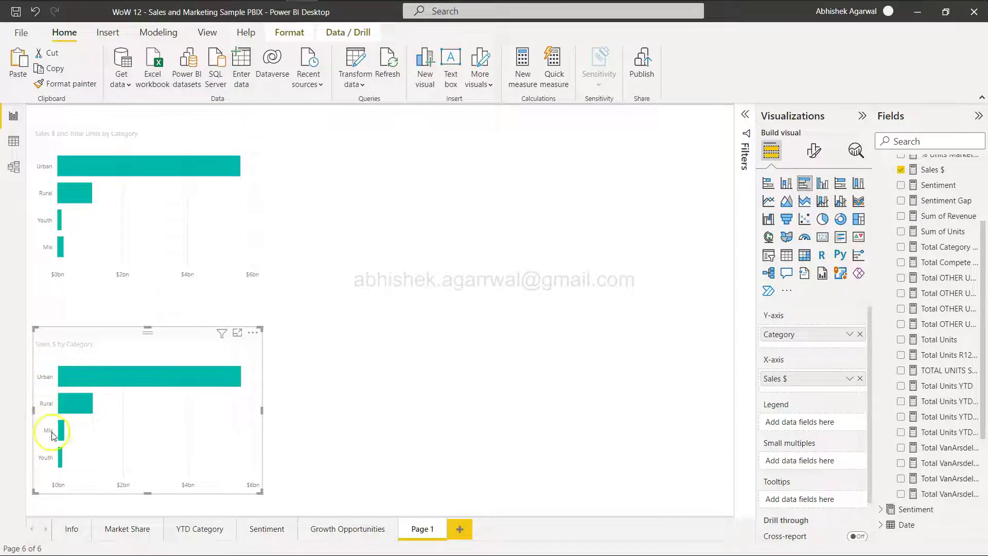
key(alt+Tab)
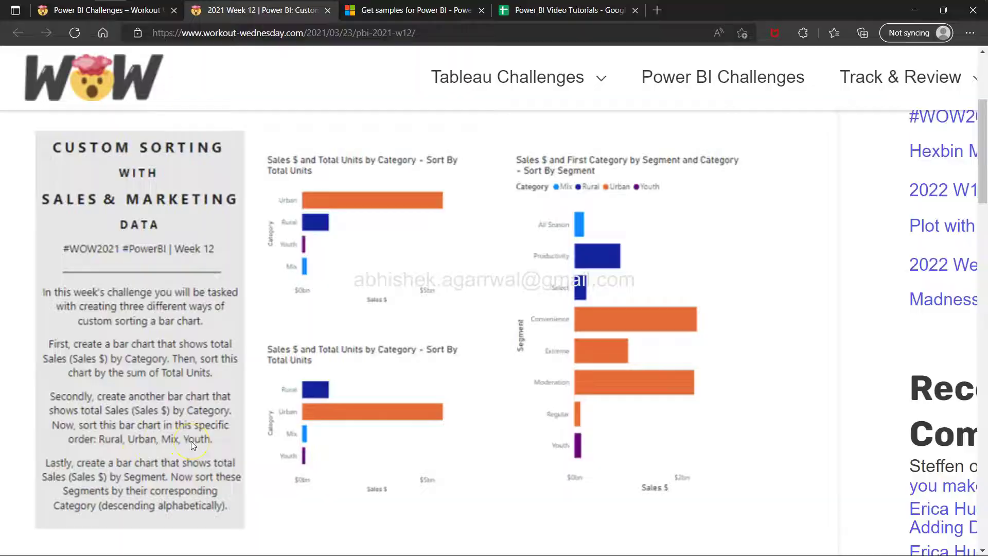
key(alt+Tab)
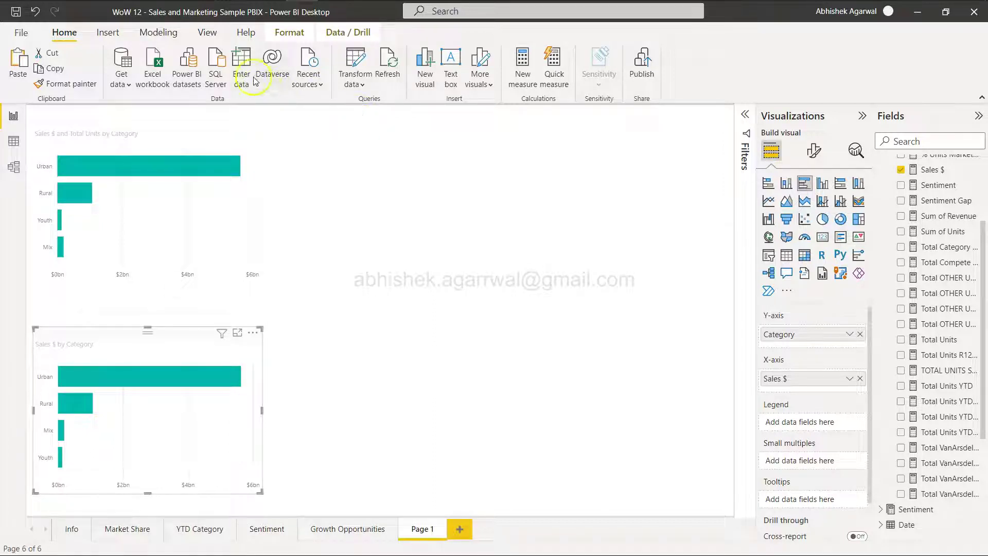
- Create a manually entered table with a column named Category, check the required order on the challenge page, and enter Rural in the first row
click(241, 60)
click(498, 243)
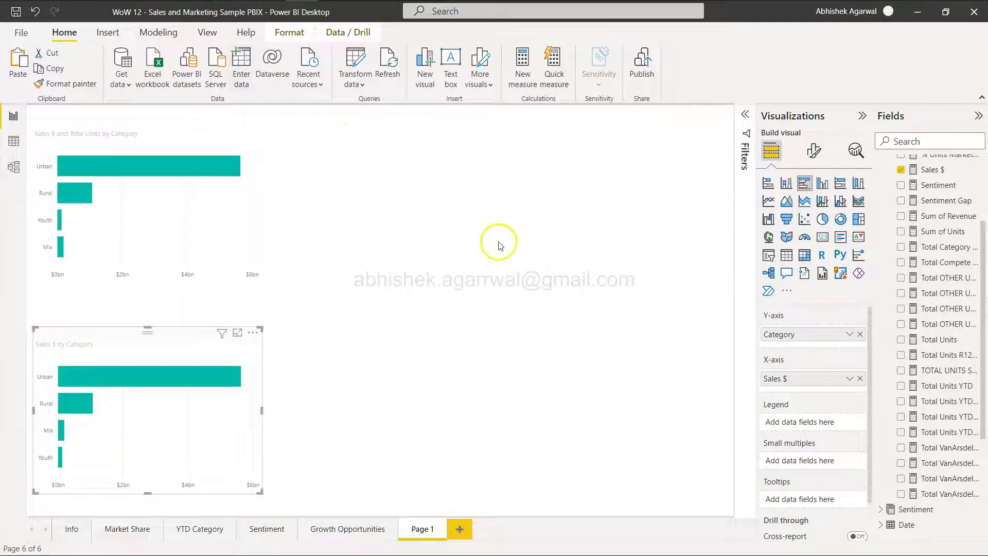
double_click(276, 106)
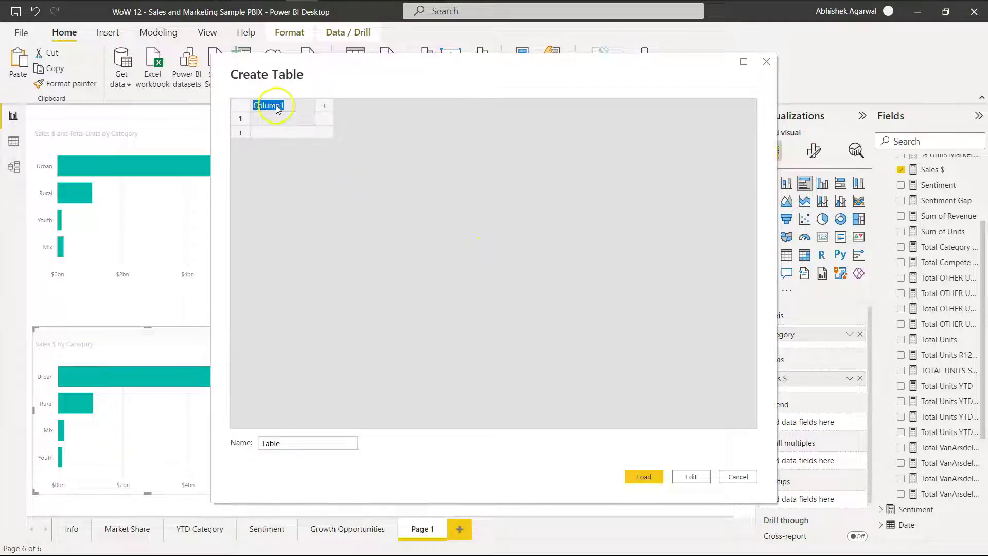
text(Category)
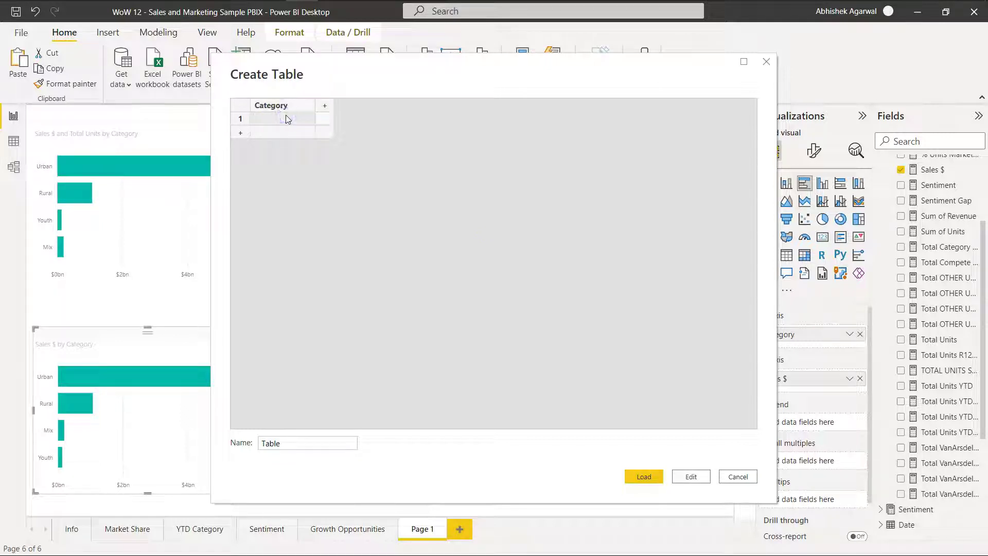
key(alt+Tab)
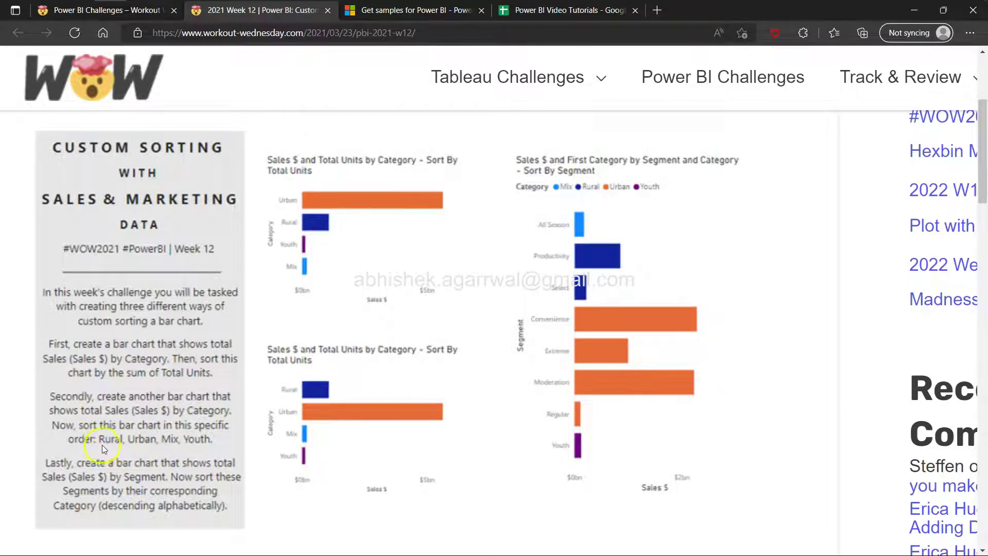
key(alt+Tab)
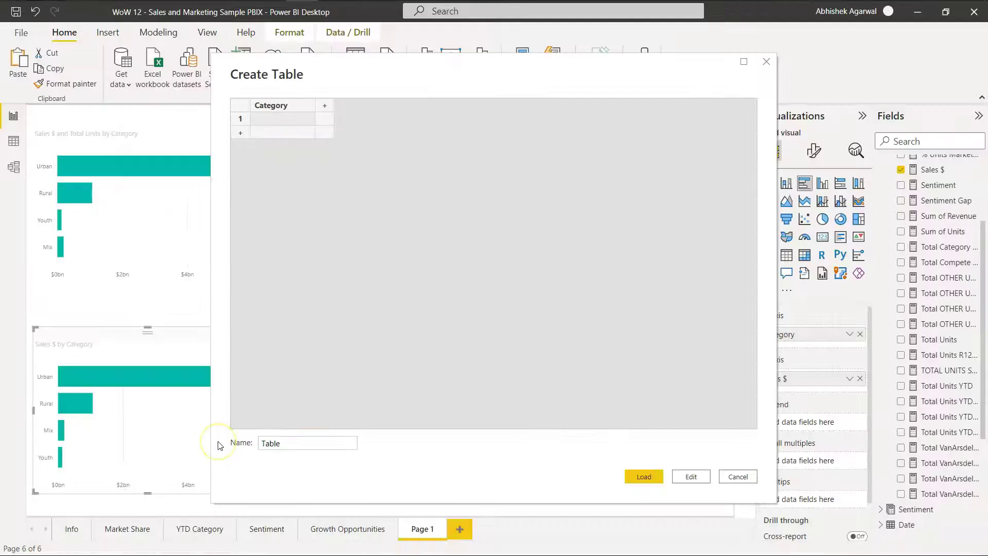
click(291, 123)
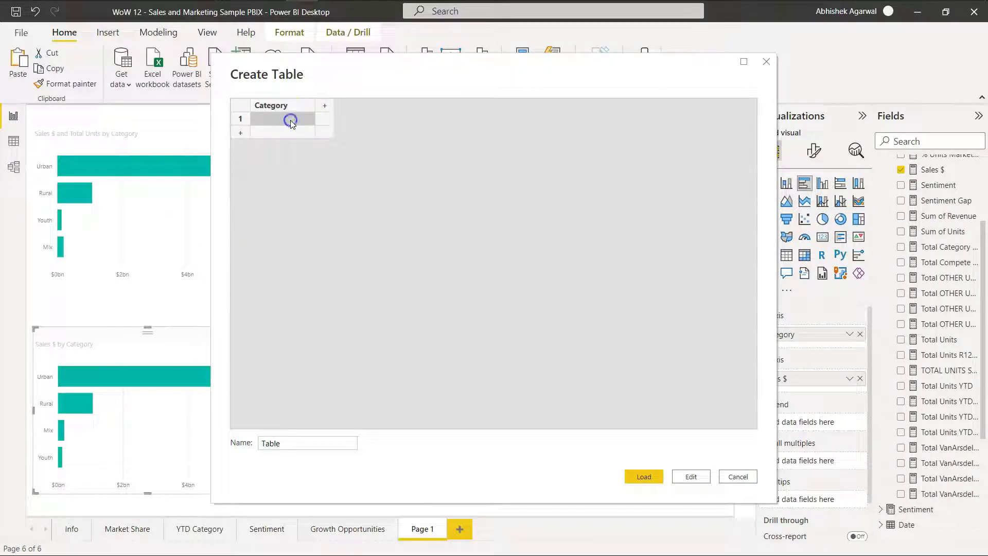
text(Rural)
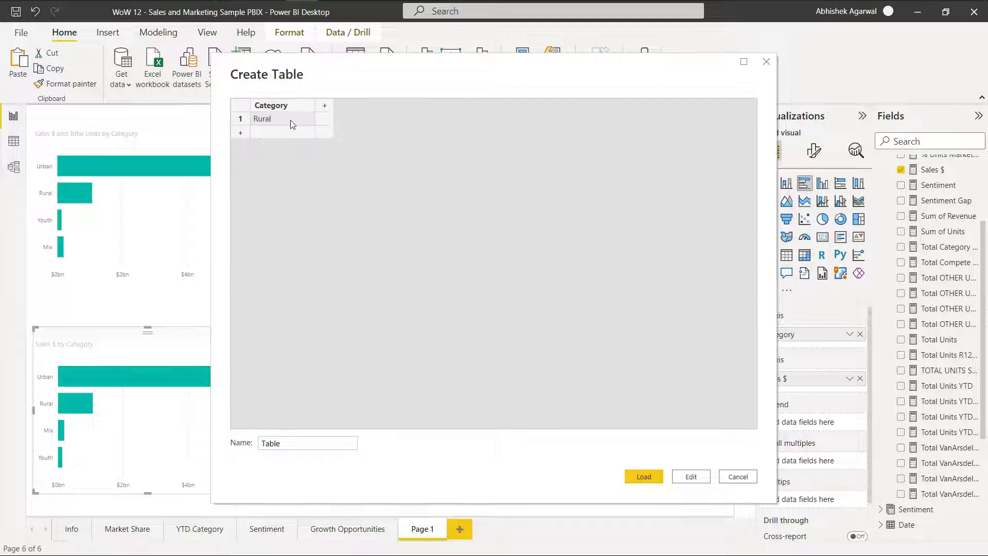
- Add a second column named Value with 1 for Rural, and delete the surplus third column
click(325, 105)
double_click(332, 106)
text(Value)
click(333, 118)
text(1)
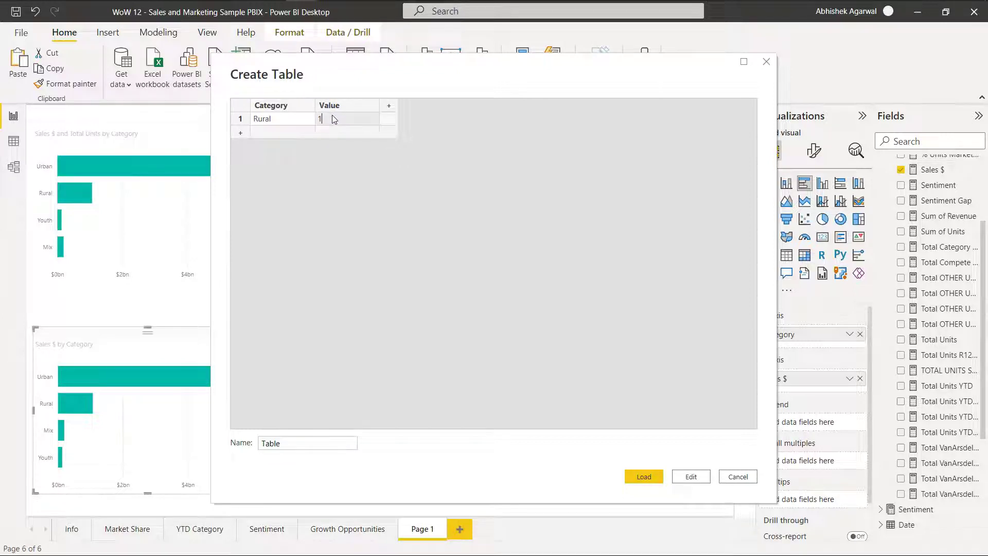
key(Tab)
click(421, 112)
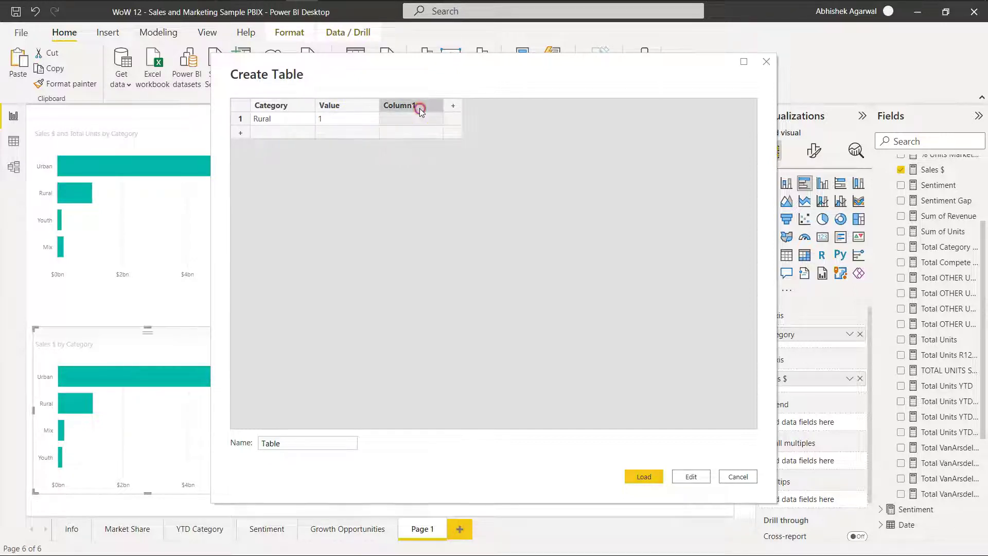
right_click(419, 108)
click(443, 171)
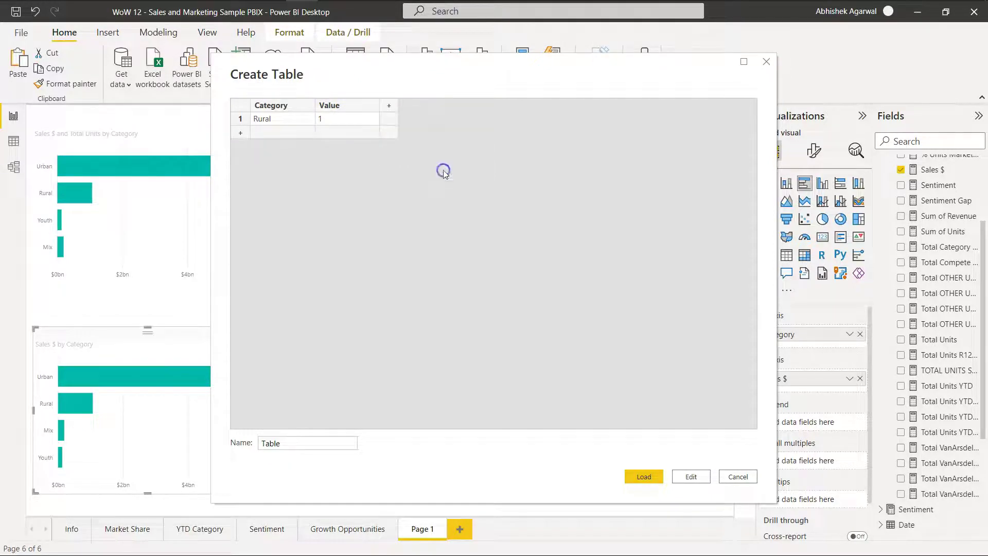
- Add Urban, Mix and Youth as further rows in the Category column
click(238, 135)
click(263, 133)
text(Urba)
key(Return)
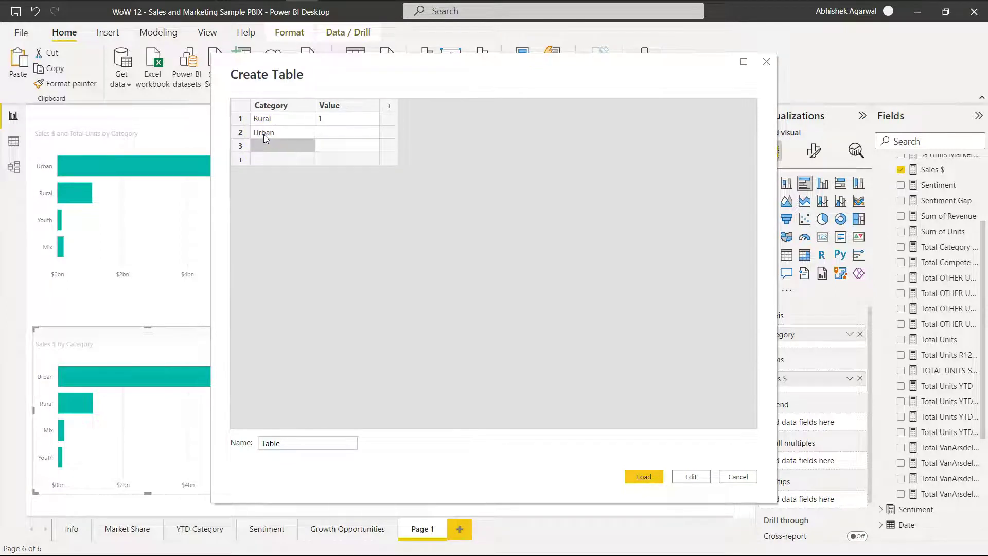
text(Mix)
key(Return)
text(Youth)
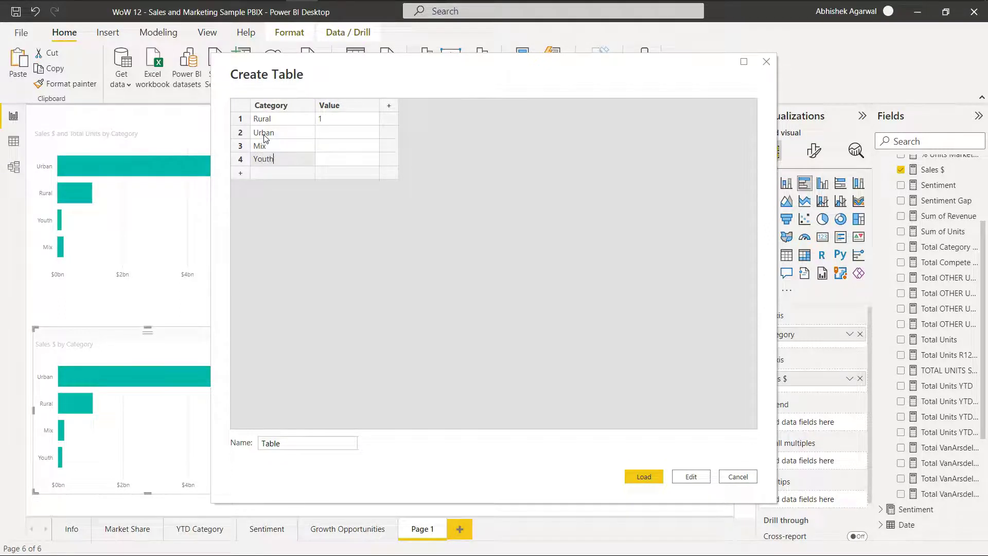
- Recheck the category order on the challenge page, and enter the values 2 for Urban, 3 for Mix and 4 for Youth
key(alt+Tab)
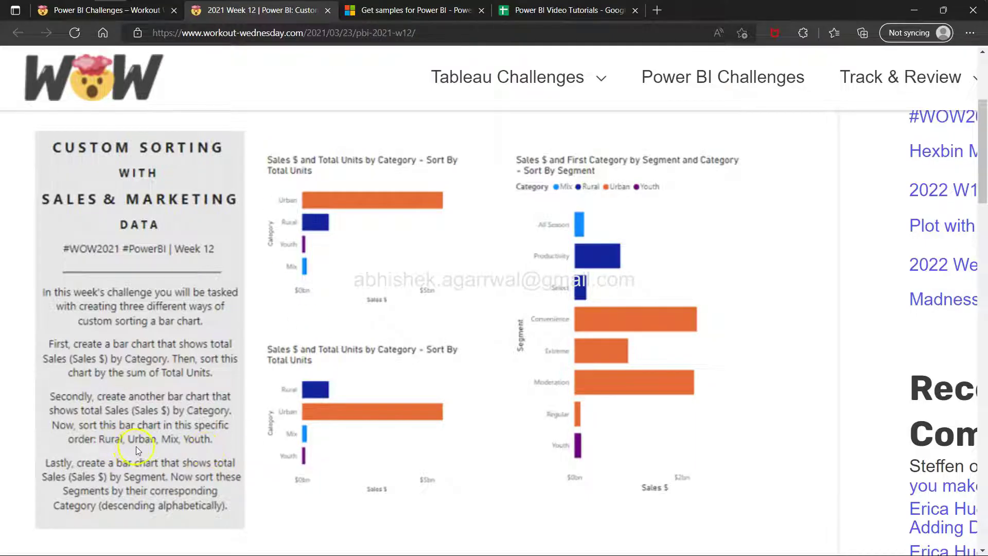
key(alt+Tab)
key(alt+Tab)
key(alt+Tab)
click(341, 133)
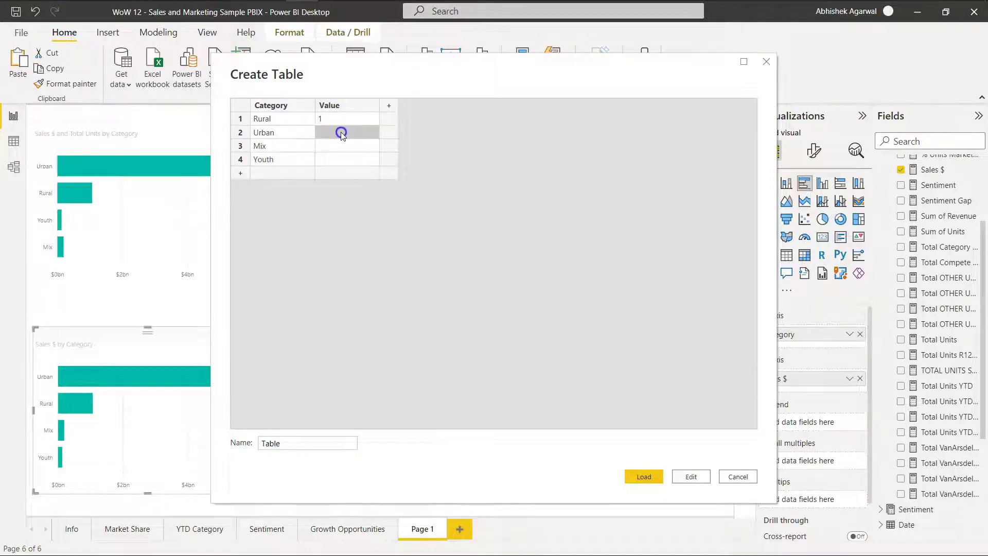
text(2)
key(Return)
text(3)
key(Return)
text(4)
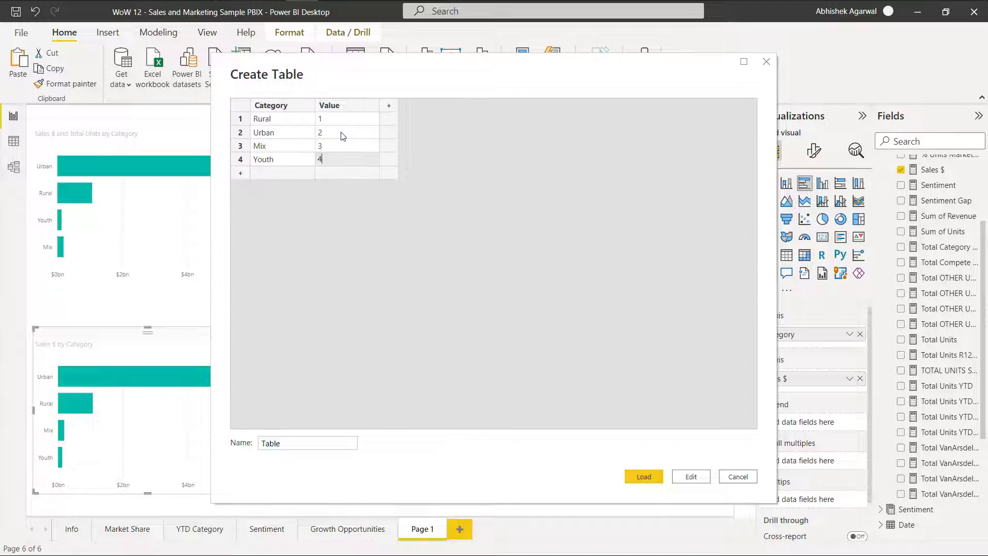
- Name the new table Category Sort and load it into the model
double_click(341, 443)
text(Category Sort)
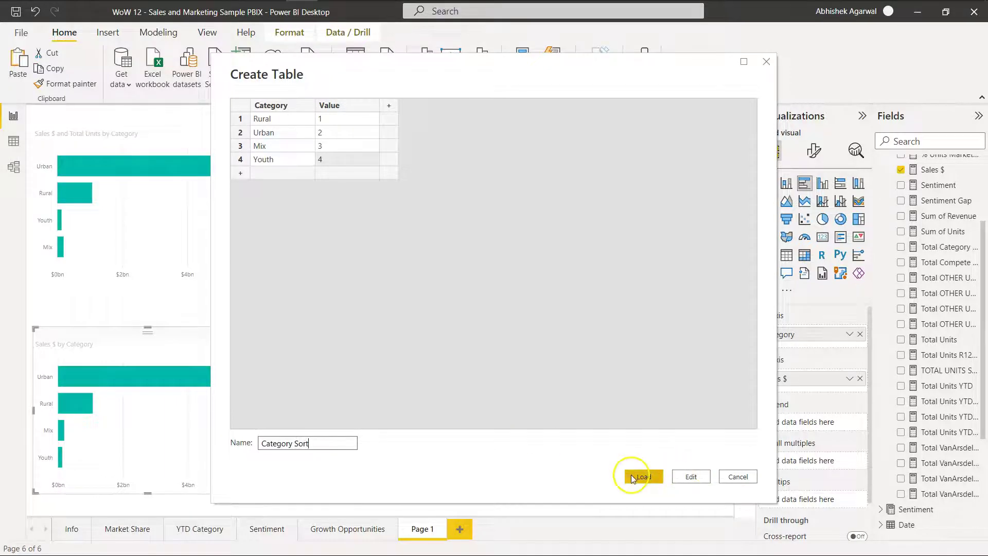
click(631, 476)
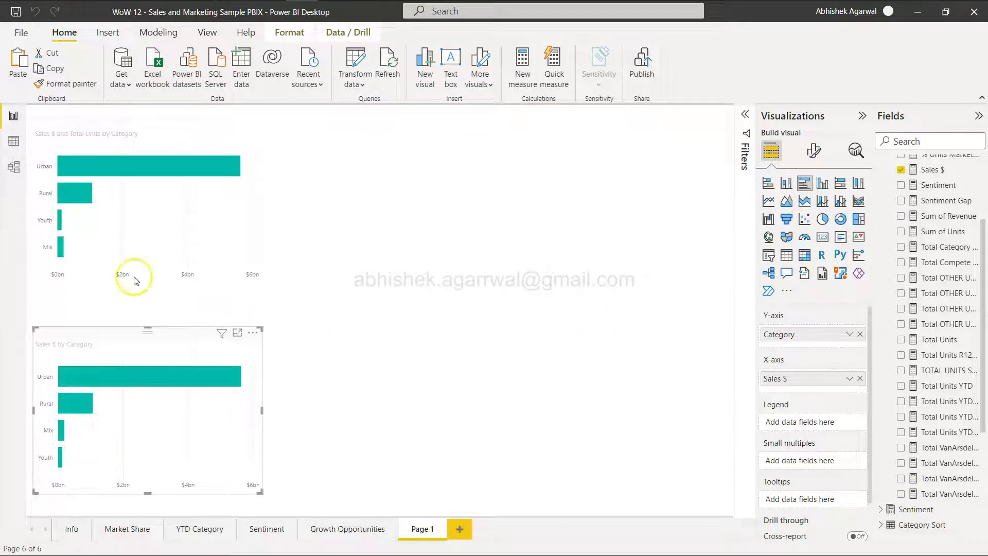
- Inspect the relationship between the Product and Category Sort tables in the data model, and close its properties without changing anything
click(14, 168)
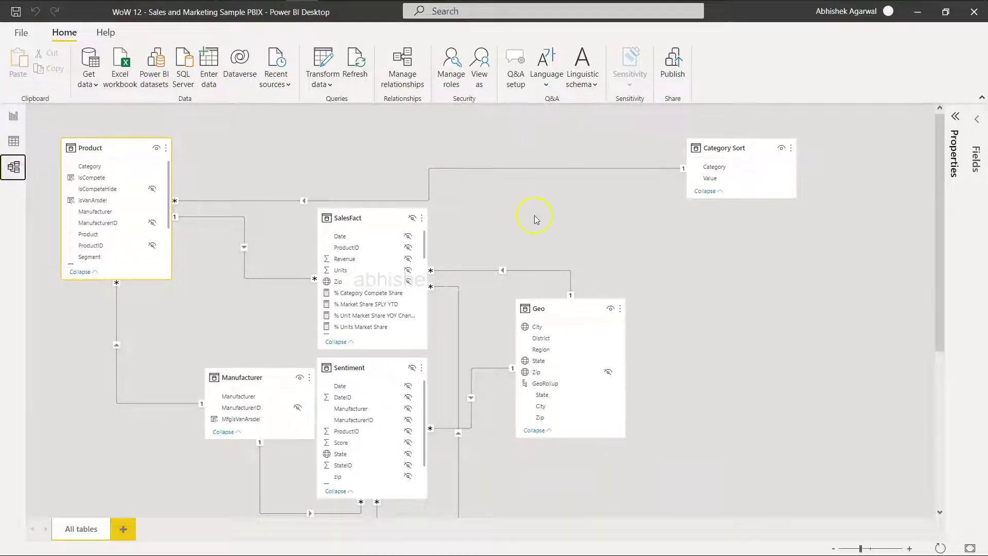
click(713, 166)
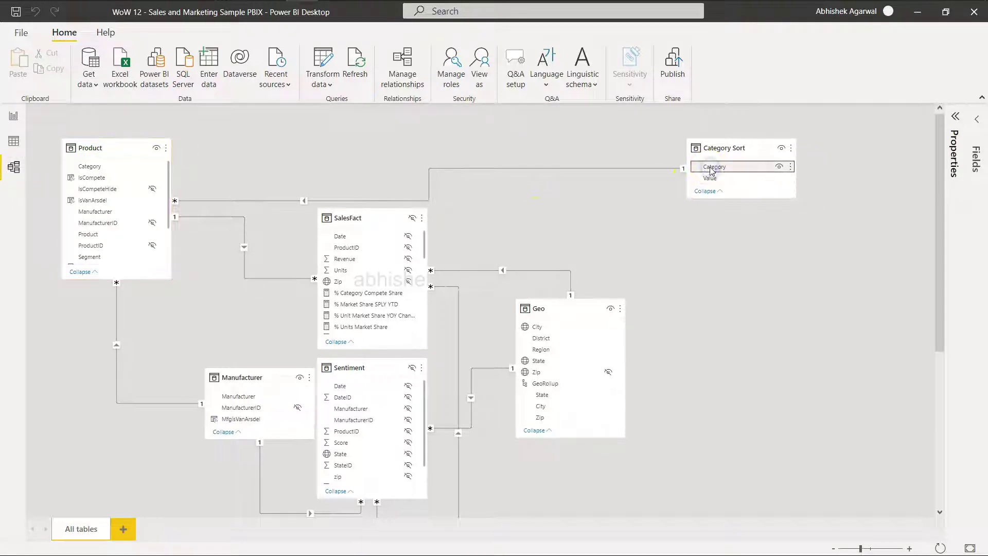
scroll(108, 228, down, 3)
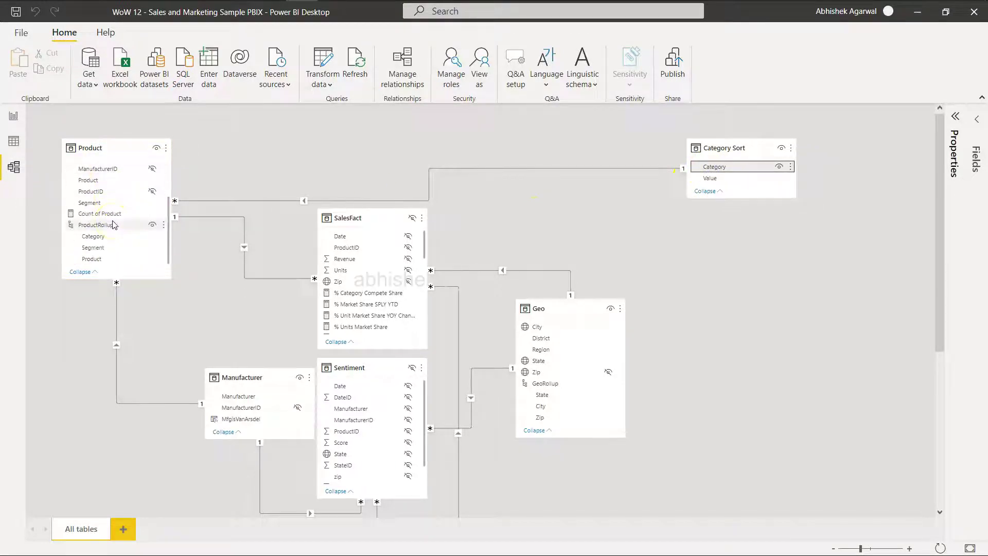
double_click(207, 202)
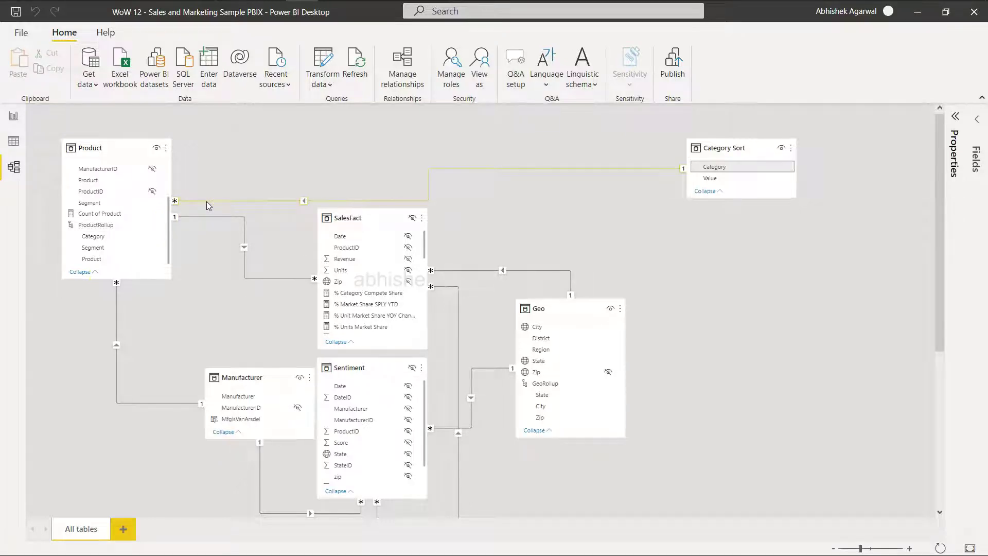
scroll(110, 209, up, 1)
click(292, 202)
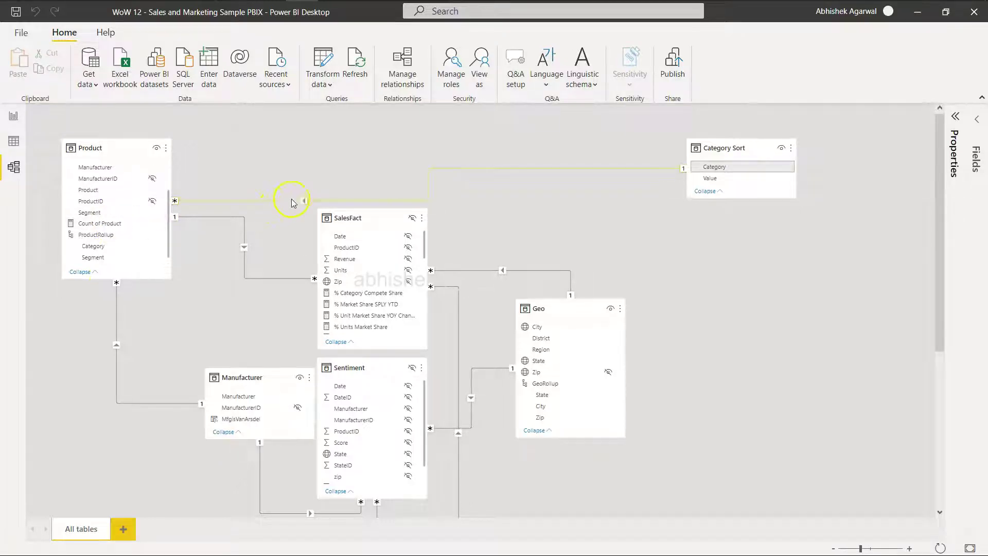
right_click(295, 202)
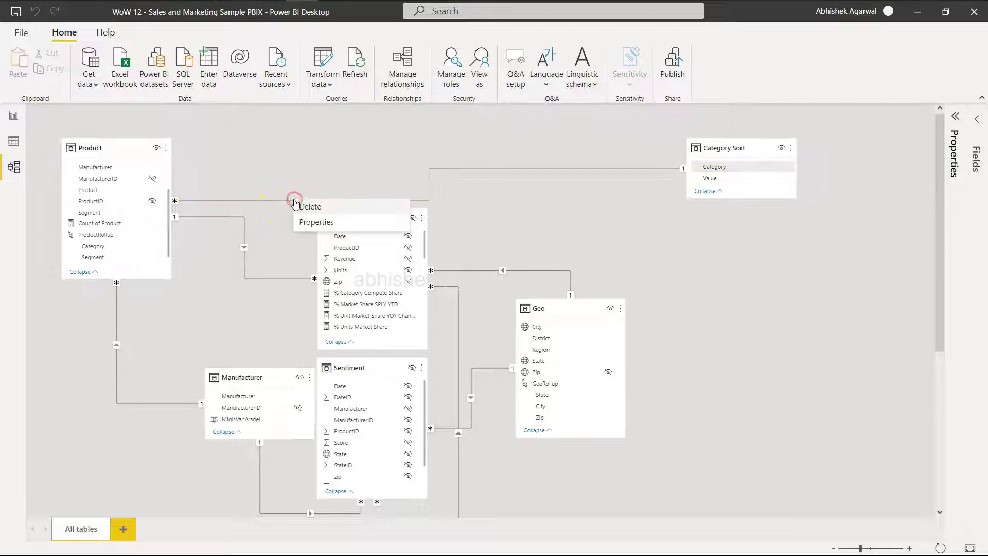
click(312, 221)
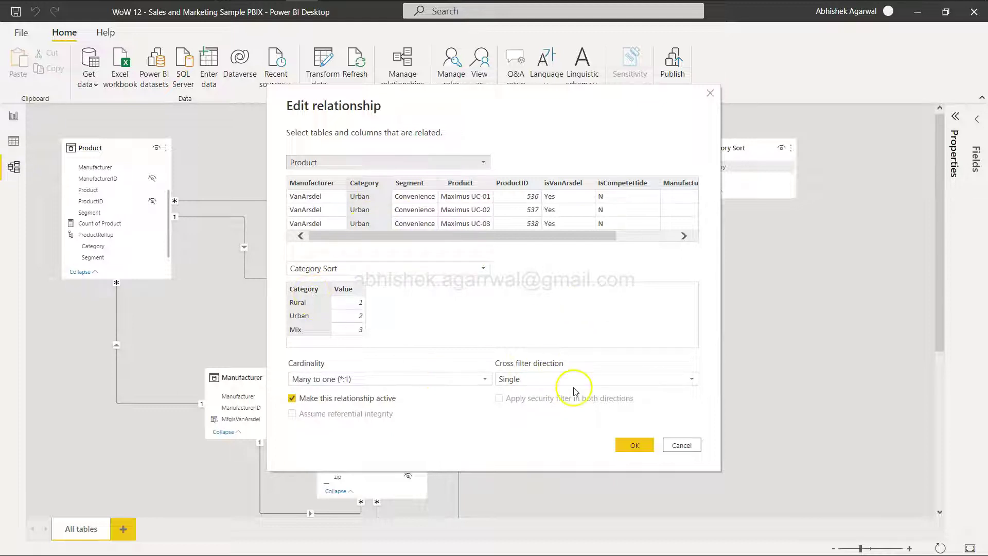
click(681, 445)
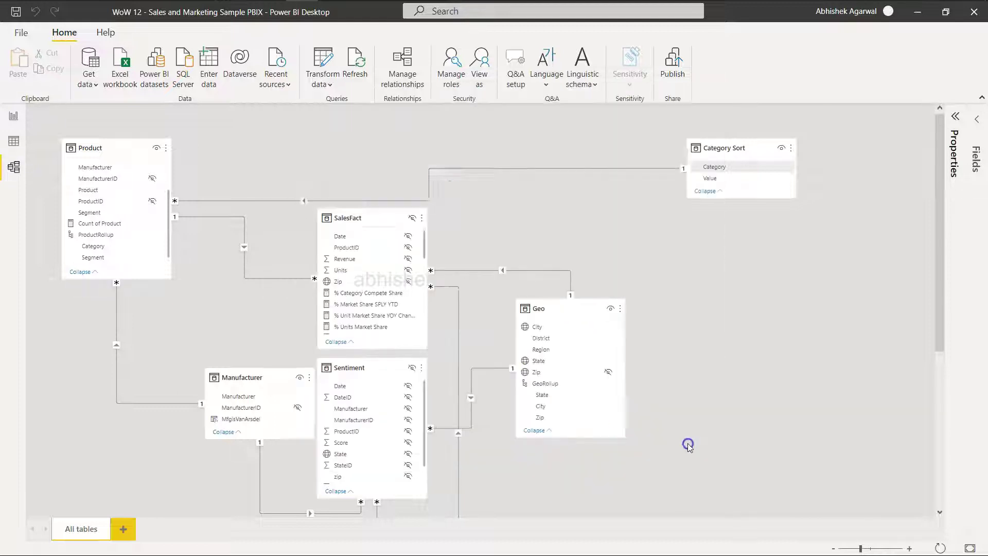
- Return to the report page and add Value from the Category Sort table to the lower bar chart's tooltips
click(14, 116)
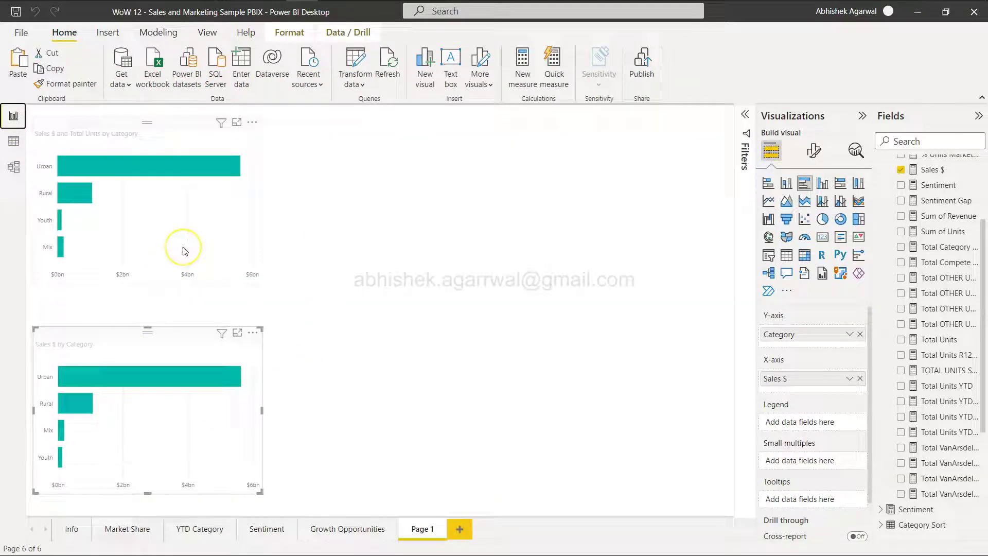
click(196, 448)
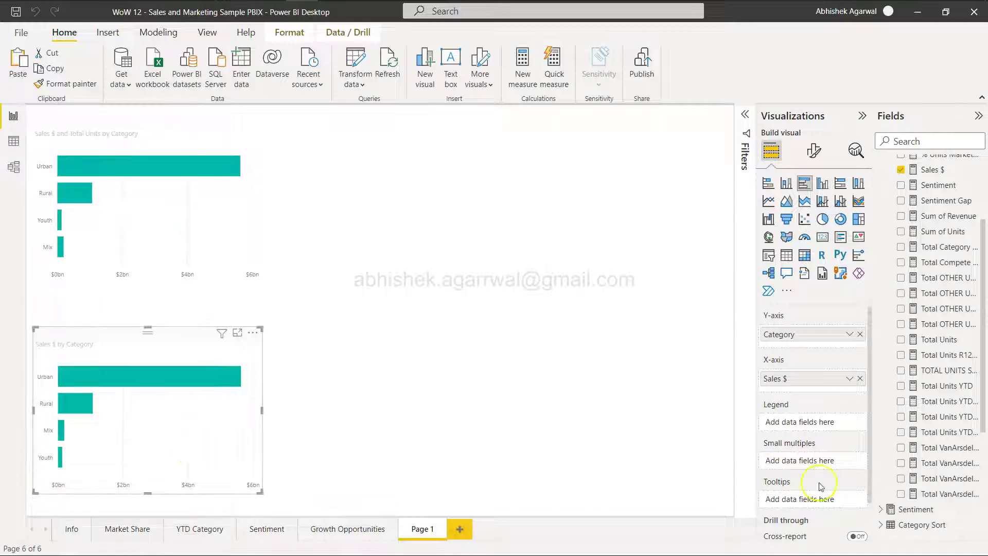
scroll(906, 416, down, 3)
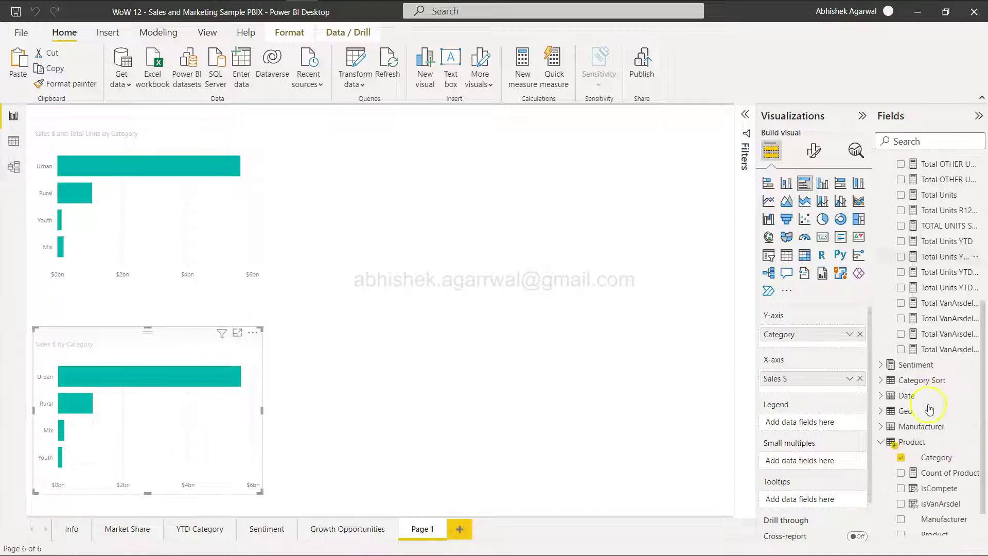
click(880, 378)
drag(929, 408, 820, 503)
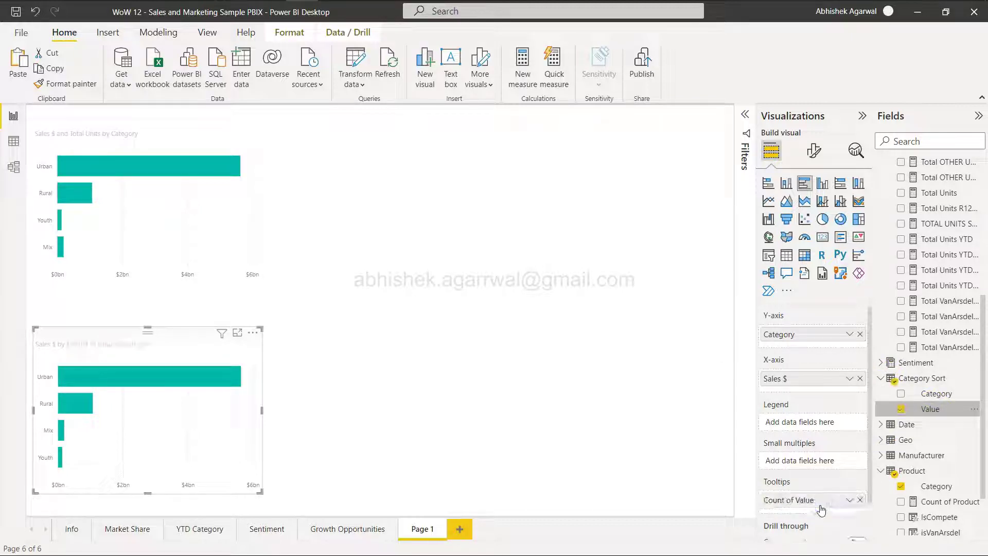
- Sort the lower bar chart's axis by Count of Value in ascending order
click(254, 333)
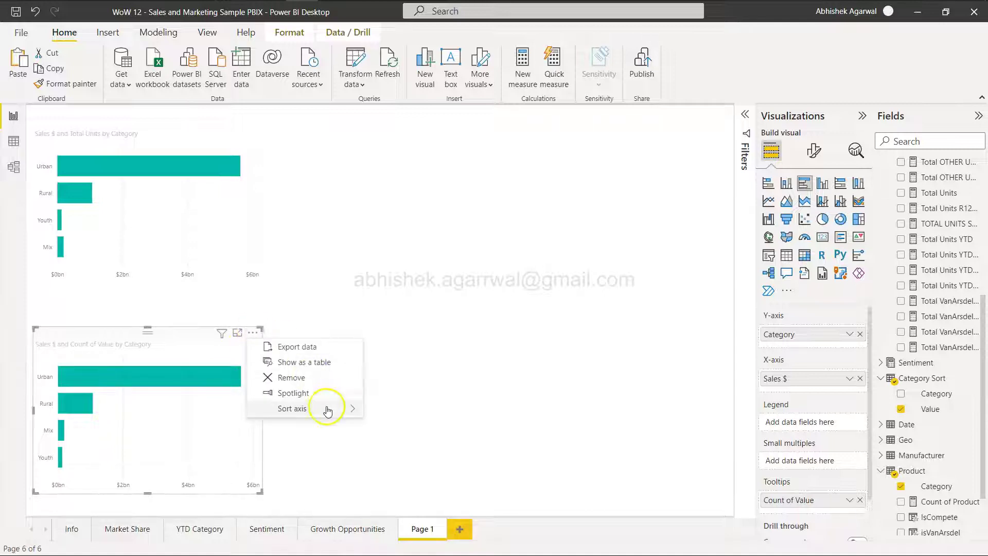
mouse_move(327, 409)
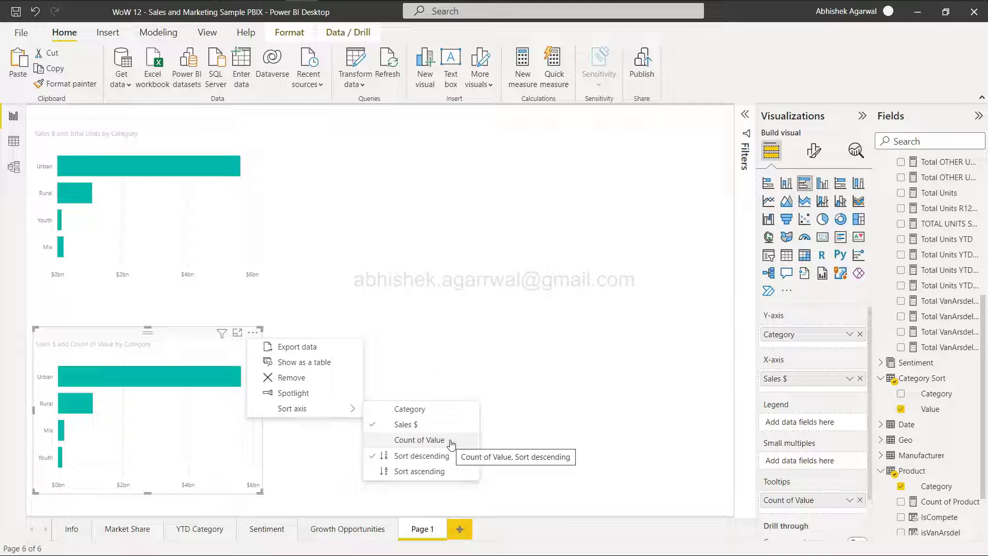
click(451, 441)
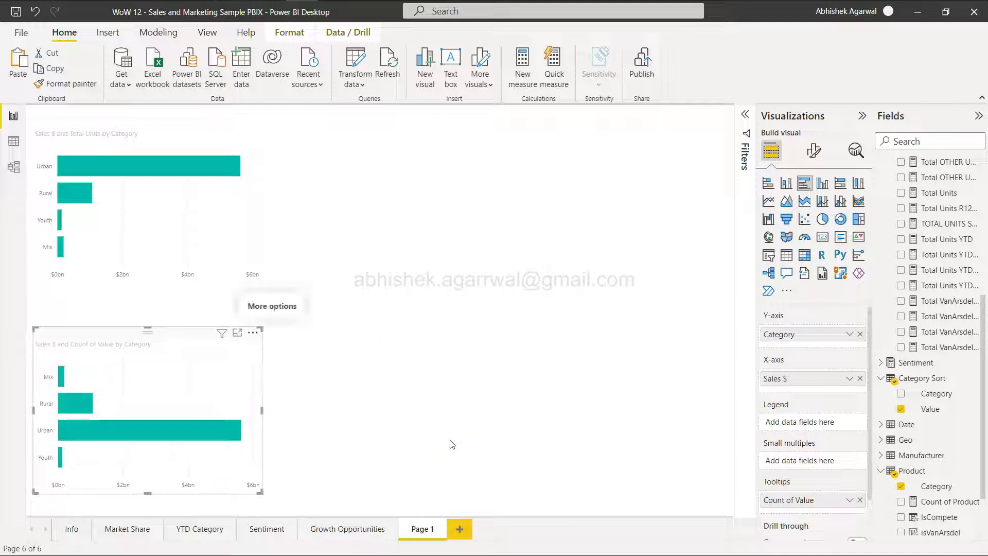
click(253, 332)
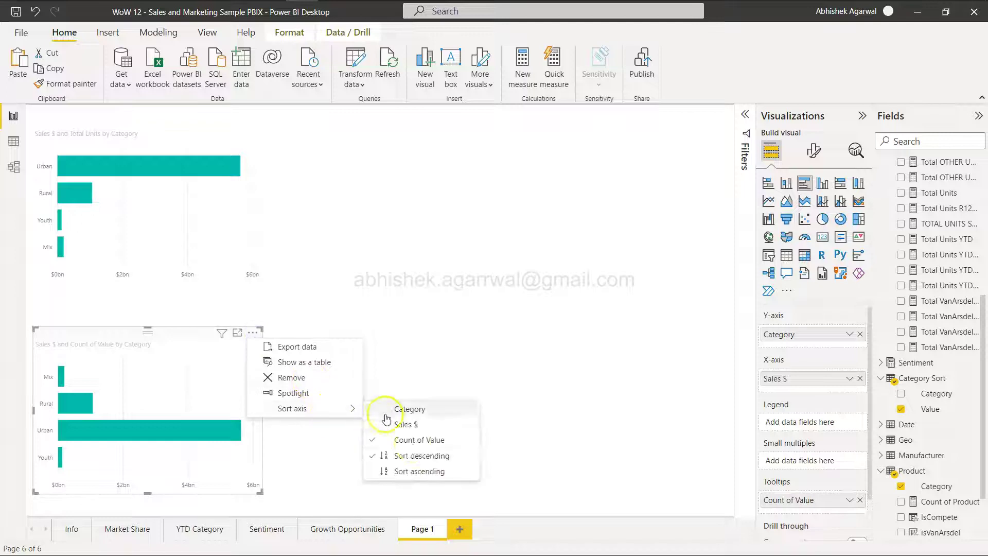
click(419, 471)
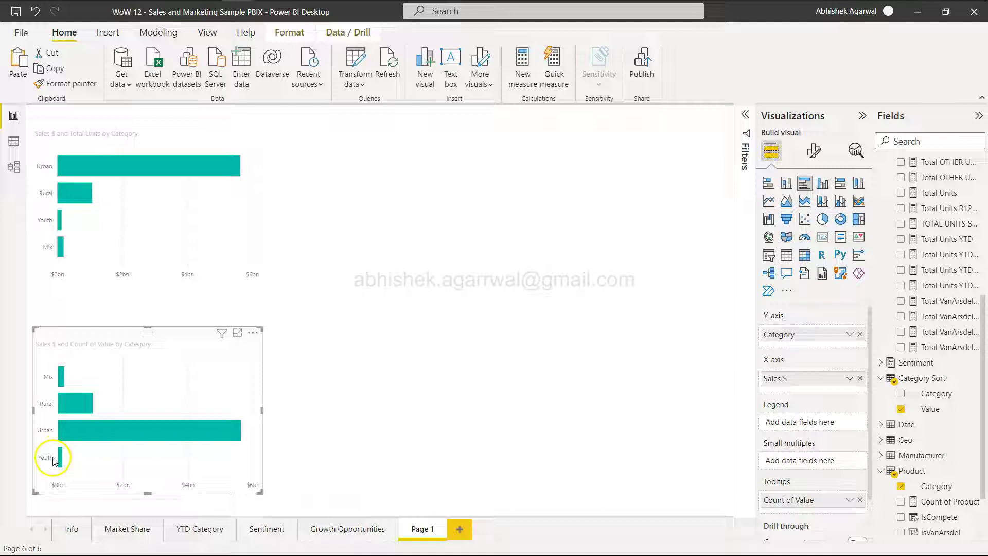
- Set the aggregation of the Value field in the lower bar chart's tooltips to Sum
click(848, 500)
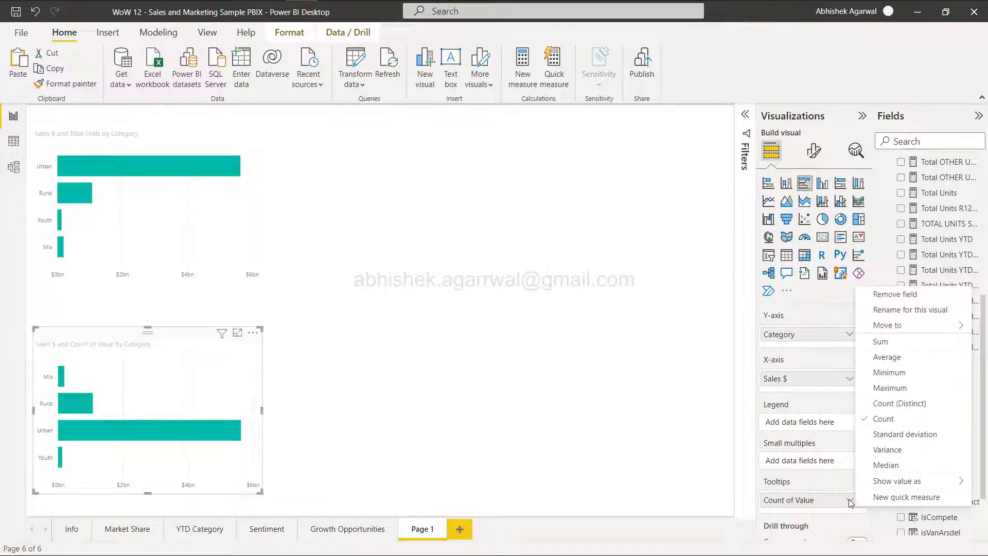
click(908, 483)
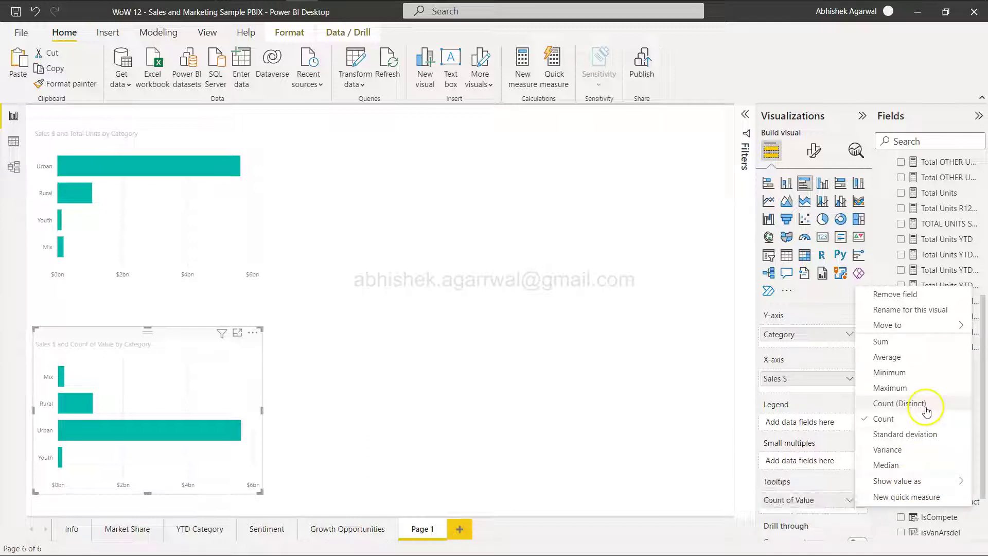
click(936, 345)
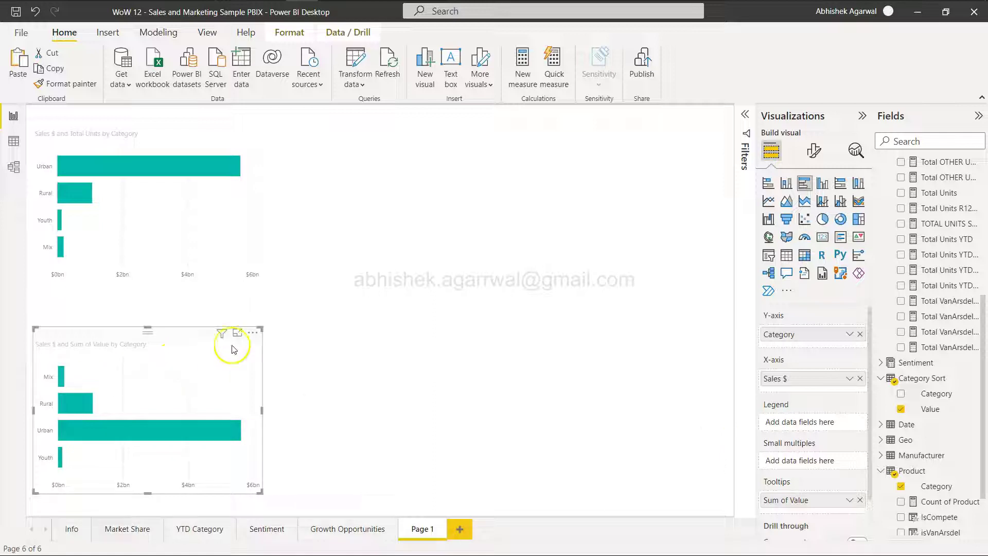
- Sort the lower bar chart's axis by Sum of Value and check its sort direction
click(252, 332)
mouse_move(309, 406)
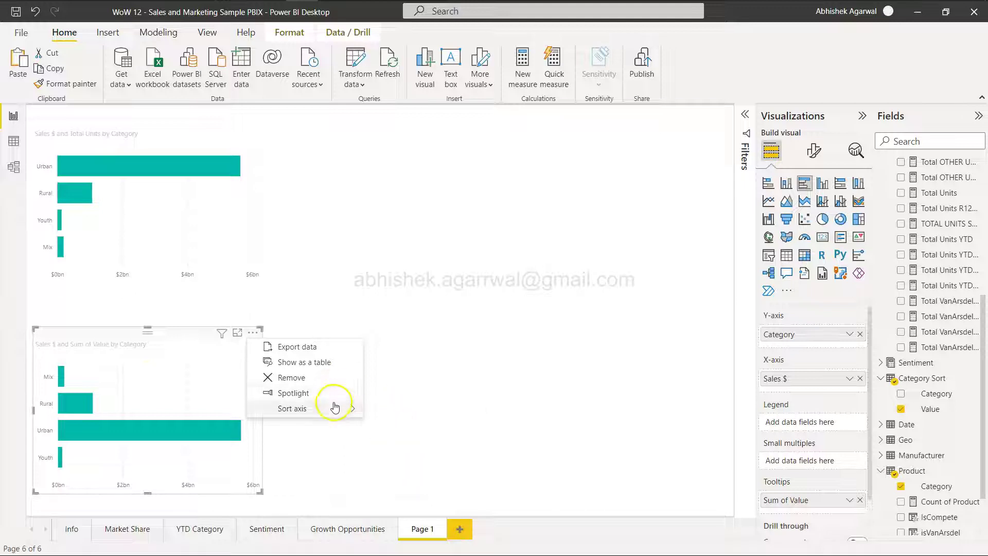
click(418, 443)
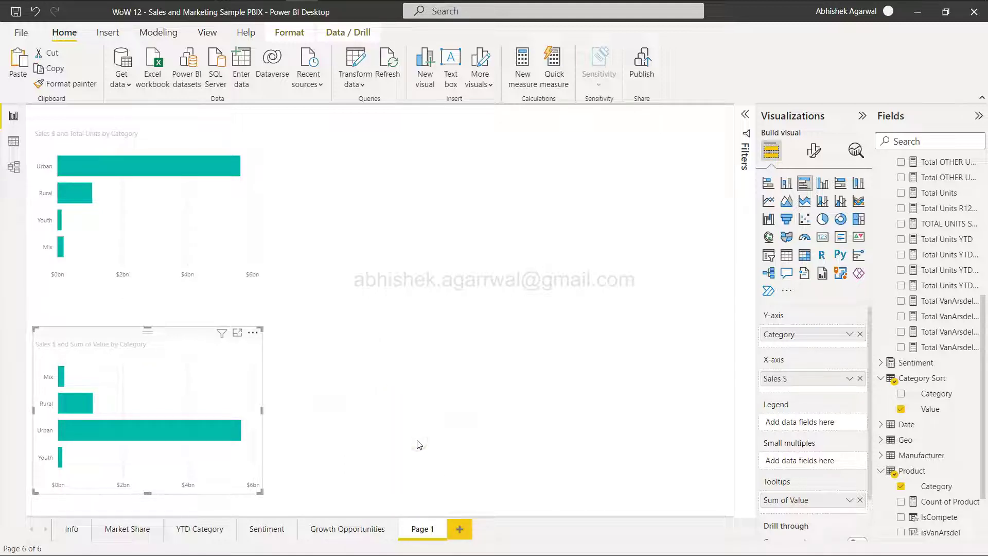
click(253, 333)
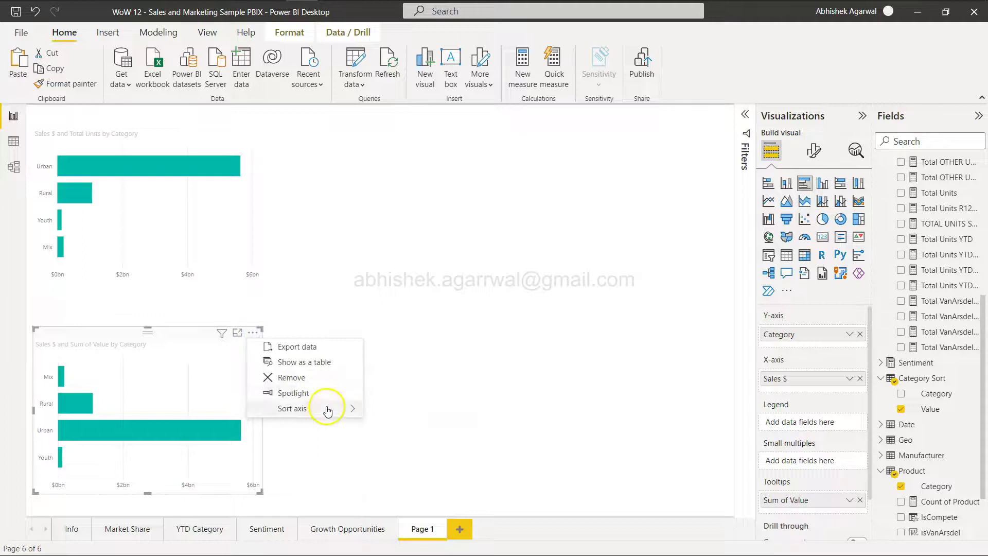
mouse_move(328, 410)
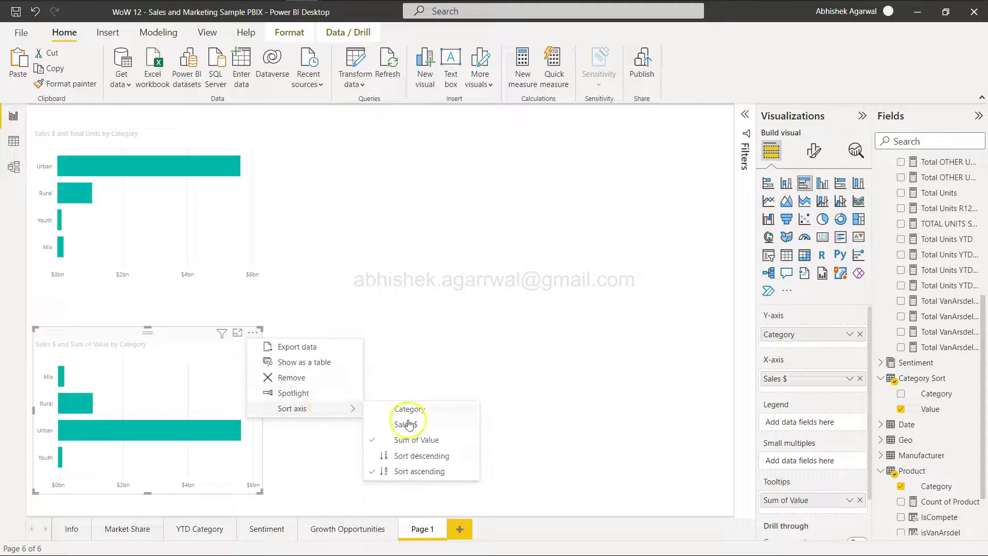
click(157, 474)
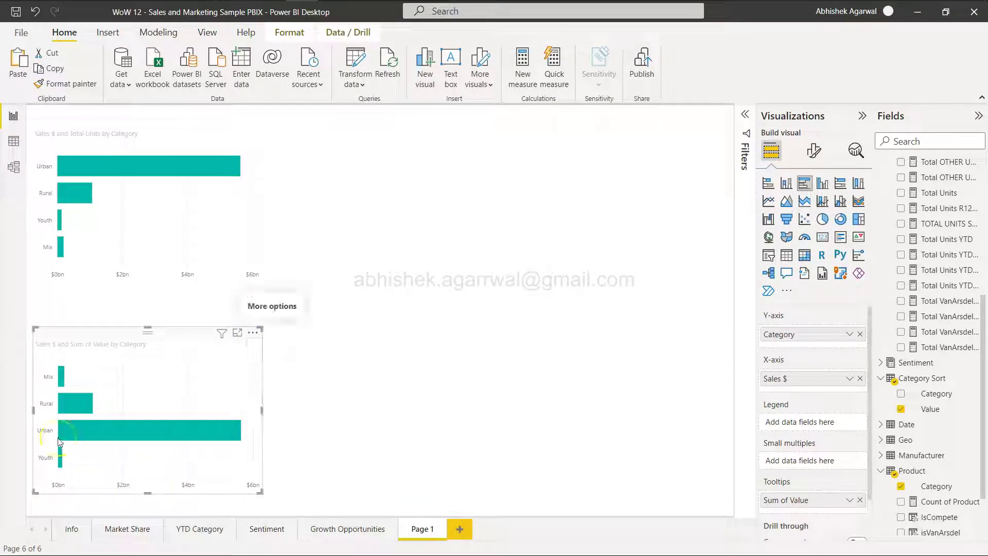
- Check the required category order on the challenge page in the browser, and remove Sum of Value from the lower bar chart's tooltips in Power BI Desktop
key(alt+Tab)
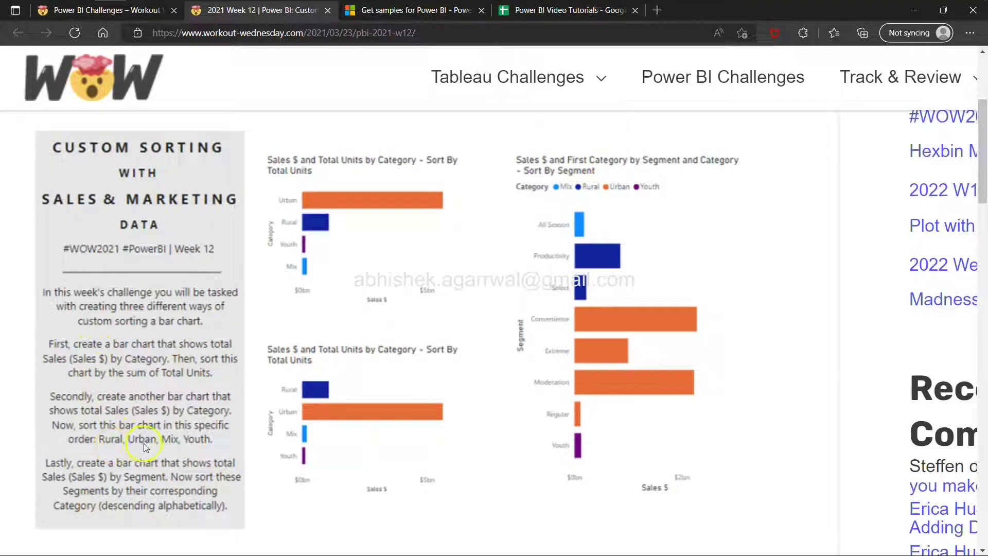
key(alt+Tab)
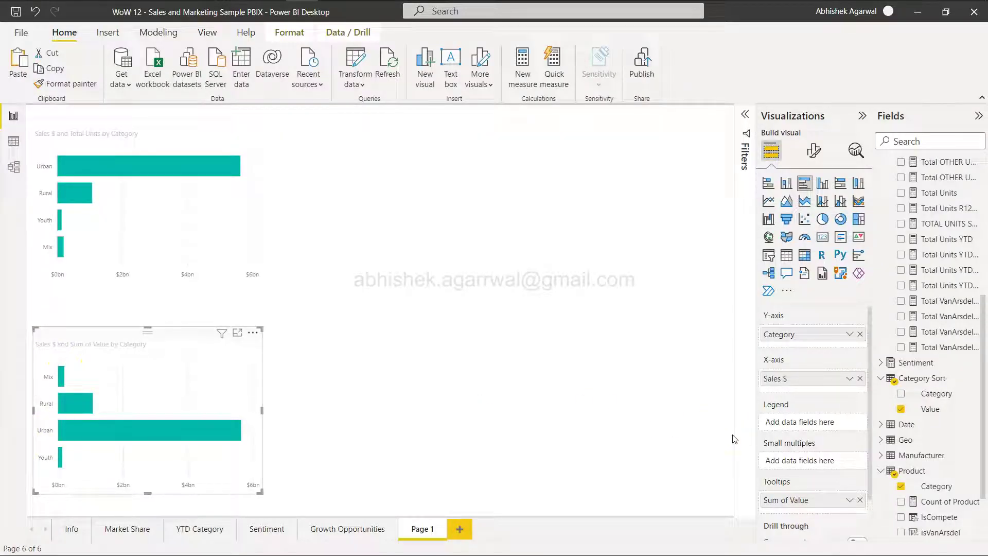
click(868, 445)
click(859, 499)
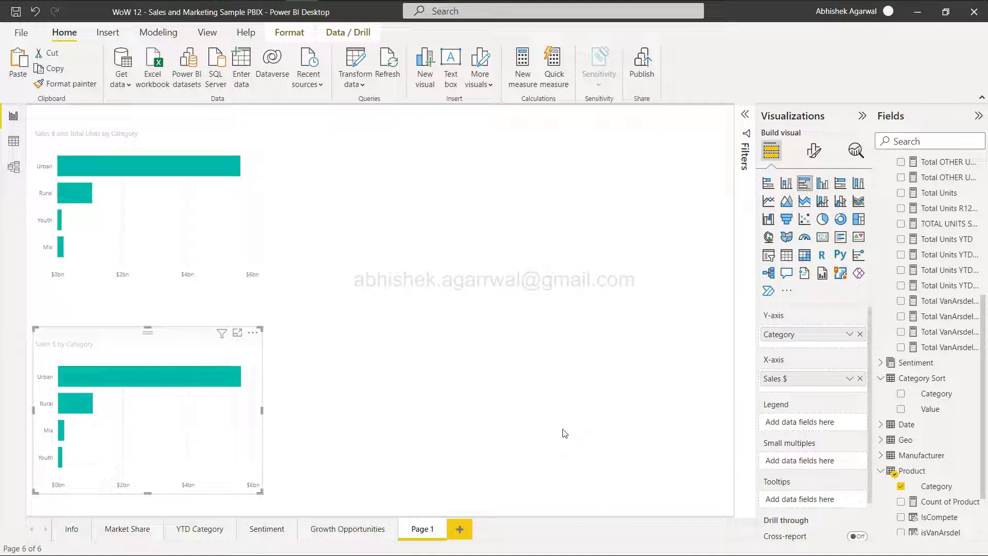
- Create a new measure named Category Custom Sort in the Product table
scroll(906, 391, down, 2)
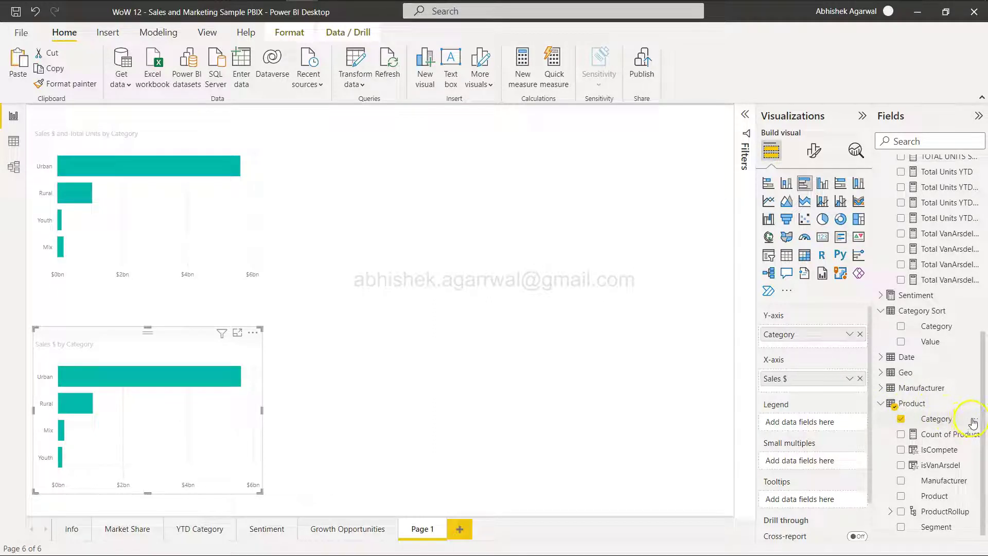
click(913, 403)
click(265, 76)
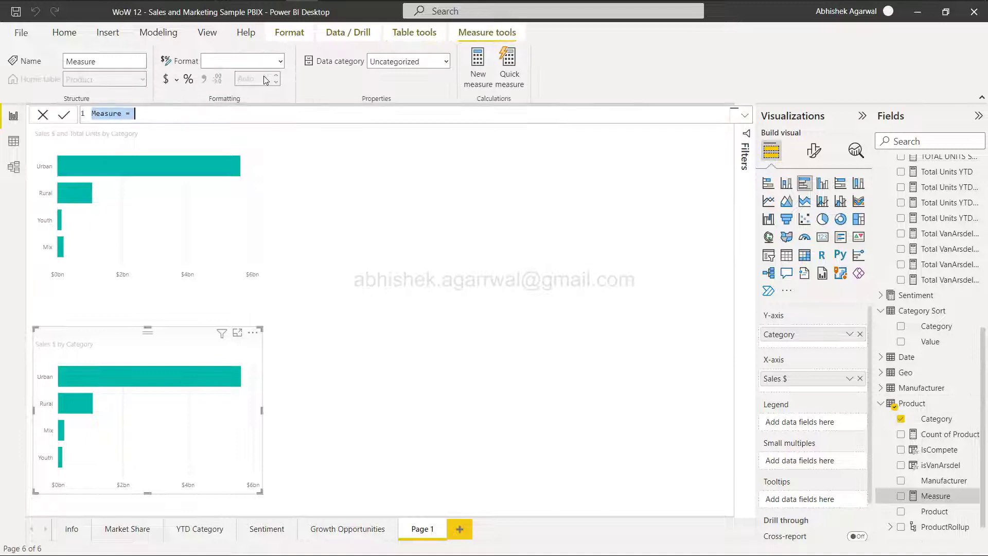
text(Catego)
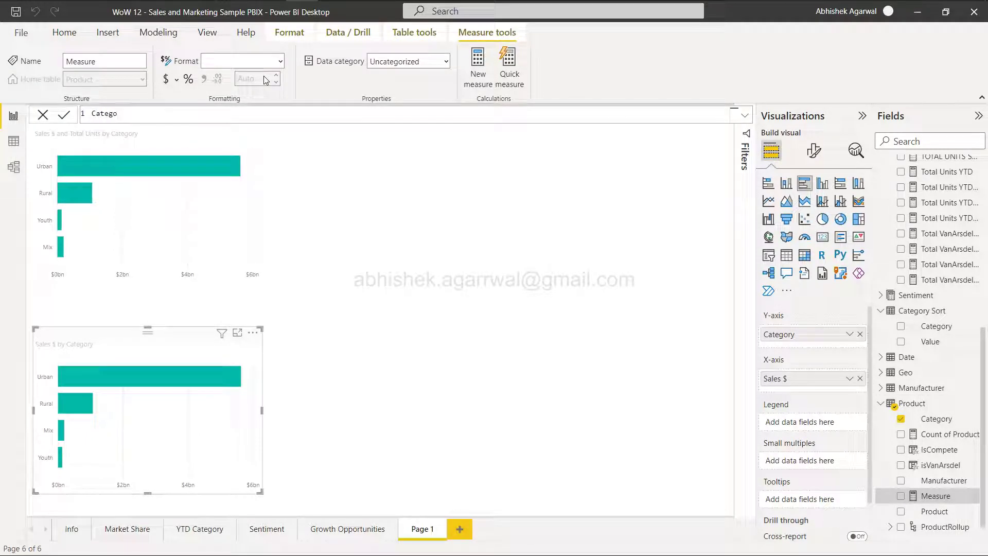
key(BackSpace)
key(BackSpace)
text(gory Custom Sor)
text(t =)
key(shift+Return)
- Begin the measure's formula with a SWITCH function that evaluates VALUES('Product'[Category])
text(swit)
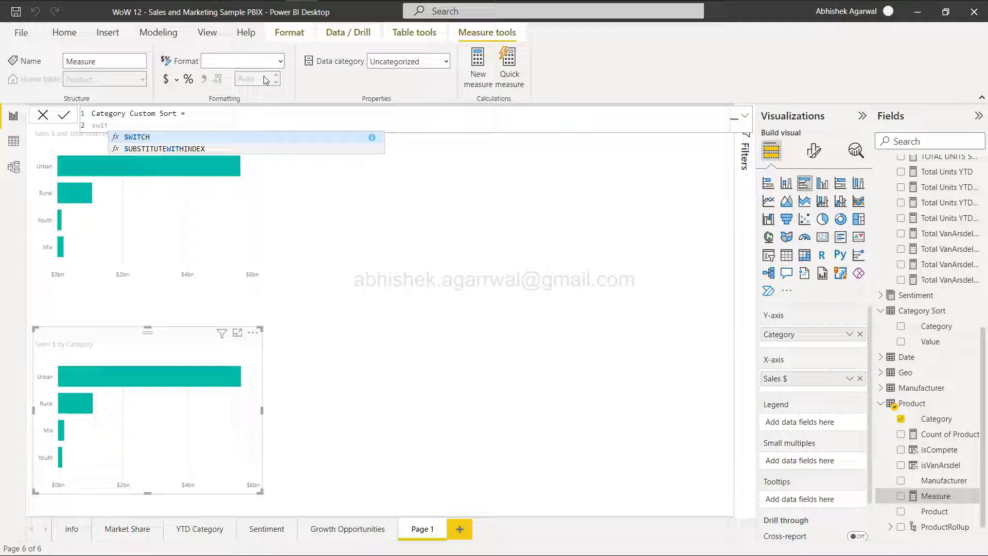
key(Tab)
text(valu)
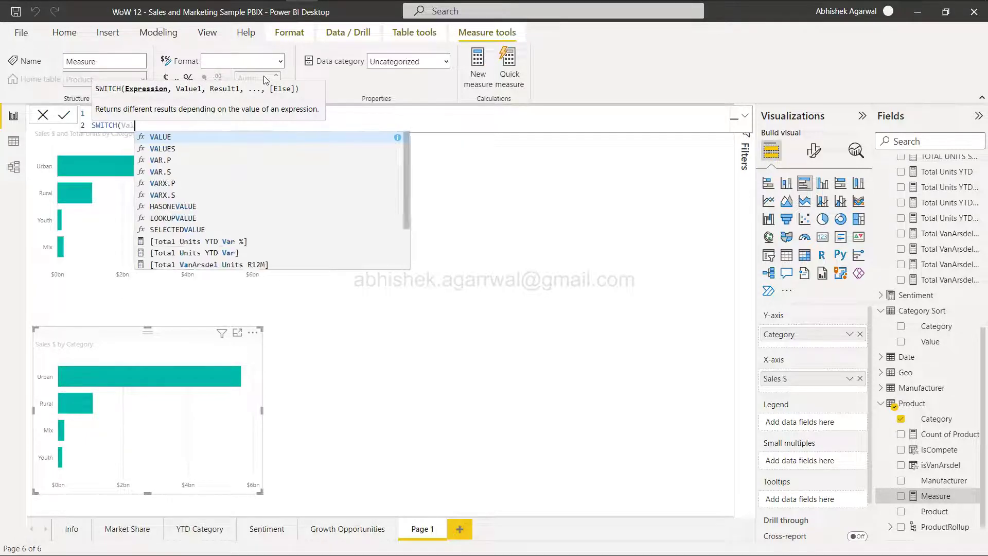
key(Tab)
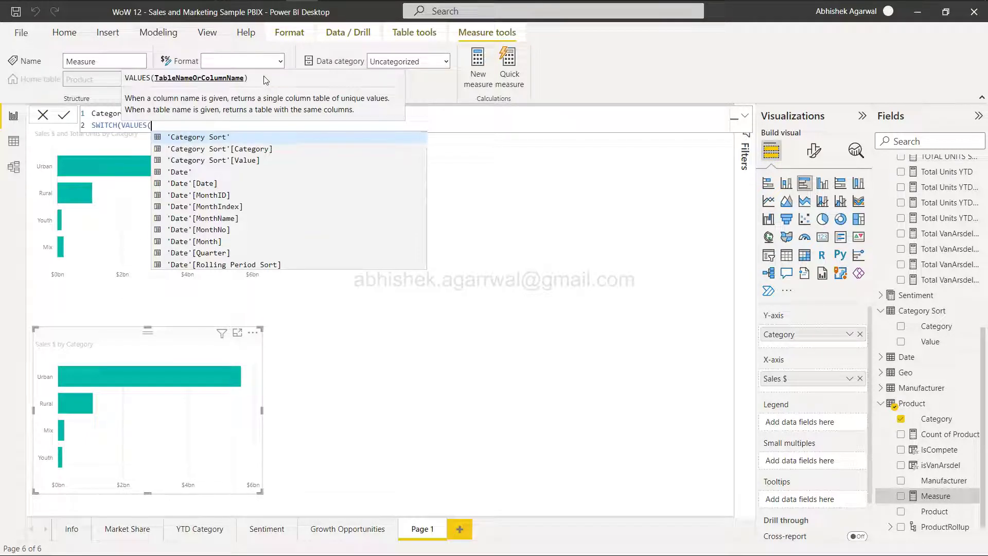
text(cate)
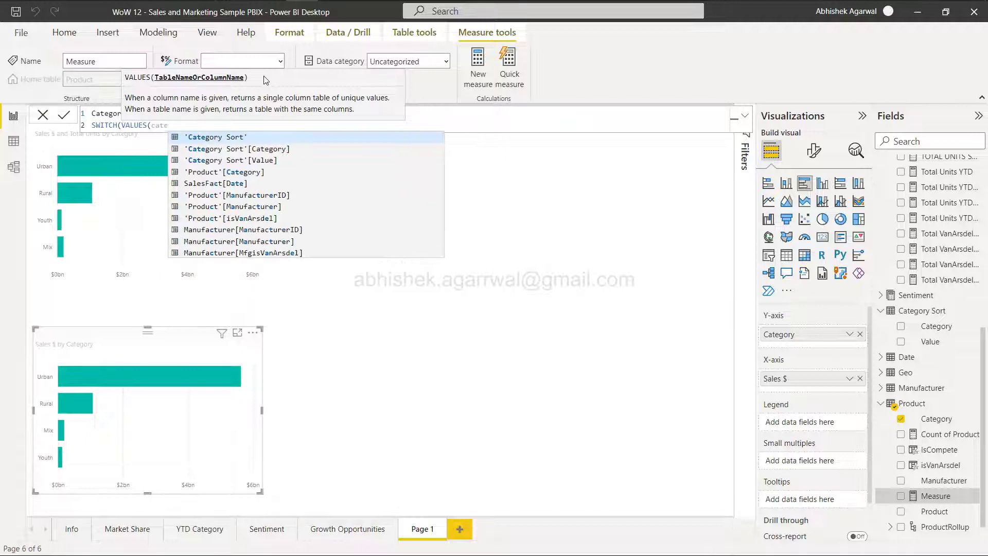
text(go)
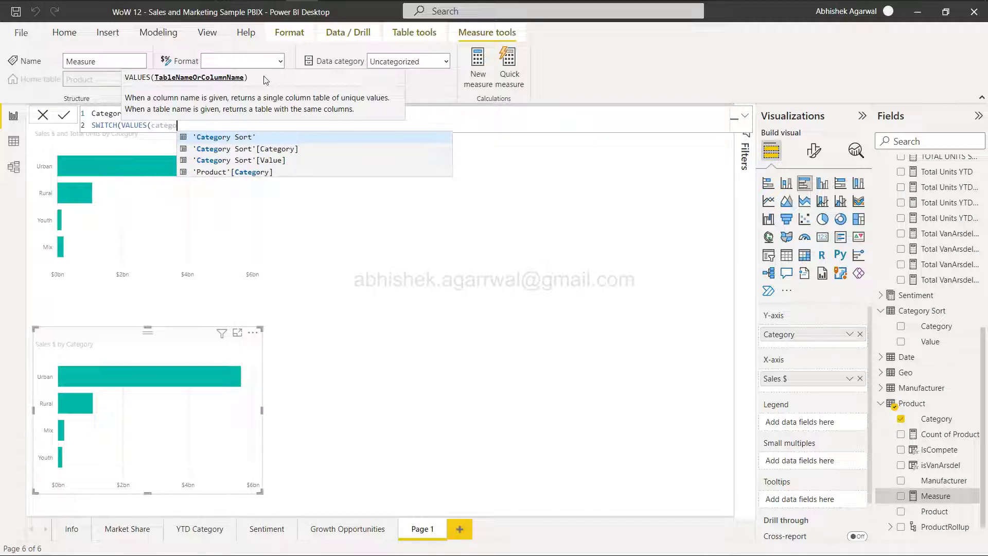
key(Down)
key(Down)
key(Down)
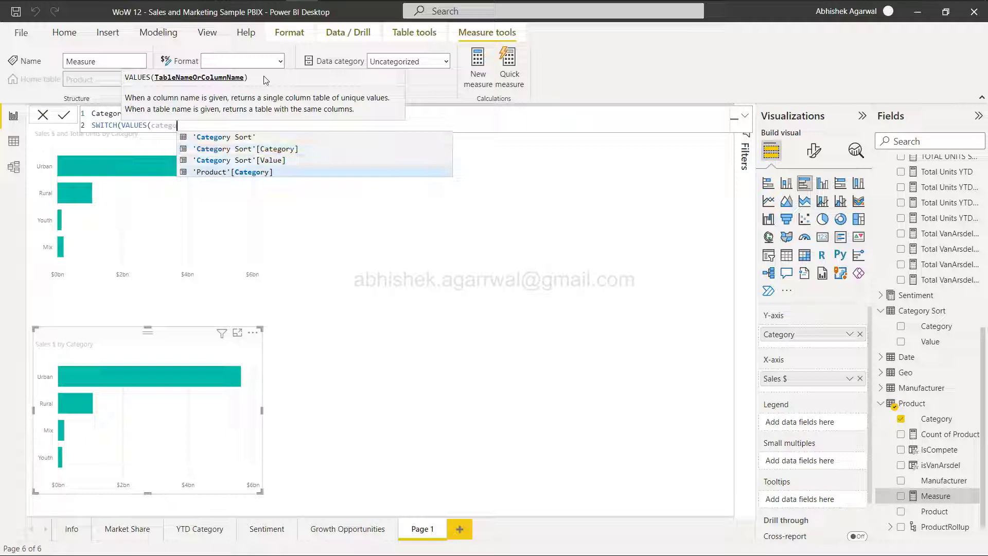
key(Tab)
text())
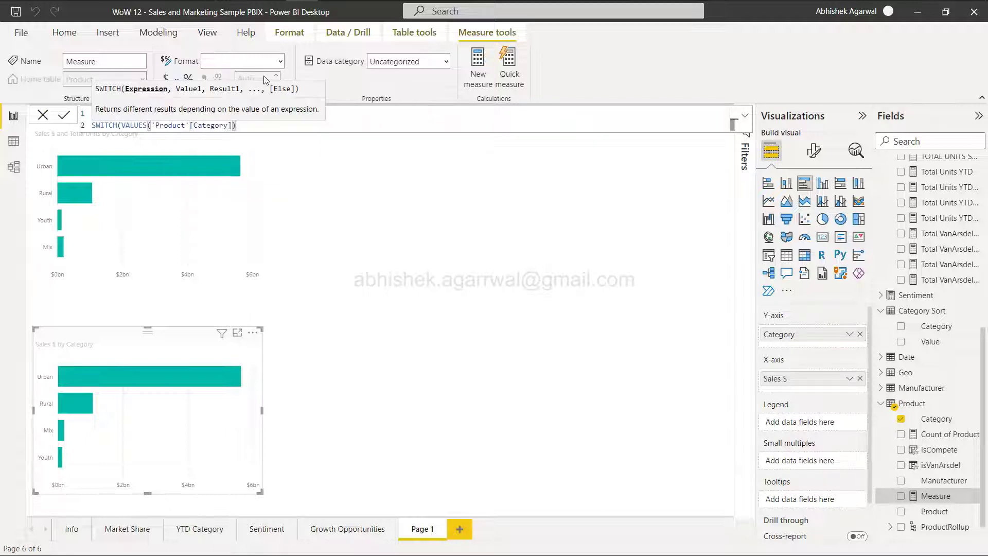
text(,)
key(shift+Return)
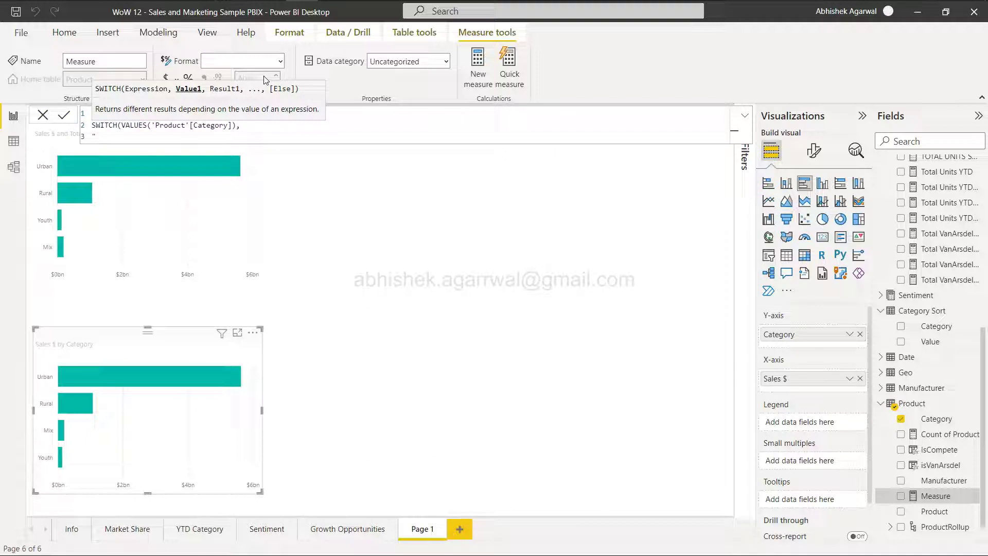
- Following the order on the challenge page, add the SWITCH pairs "Rural",1 and "Urban",2 on separate lines
key(alt+Tab)
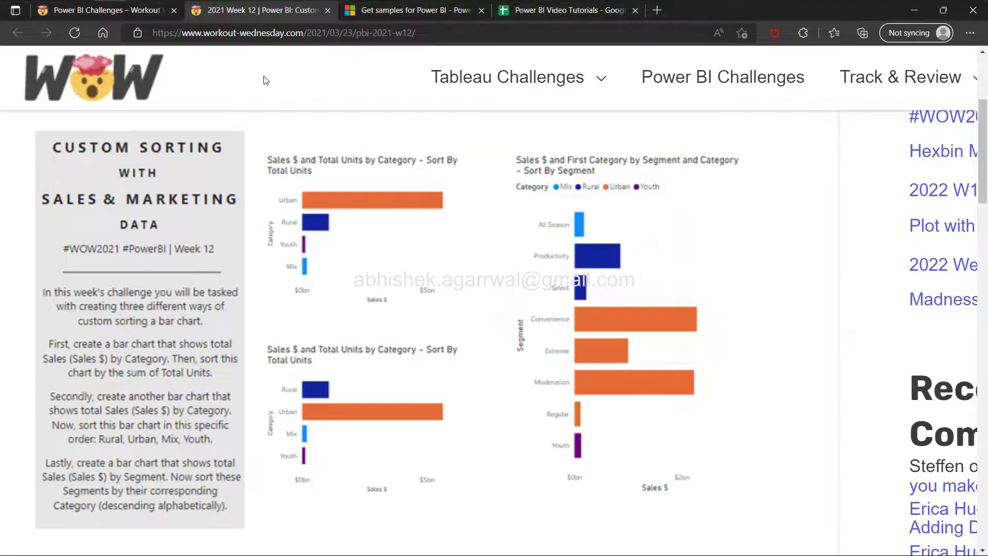
key(alt+Tab)
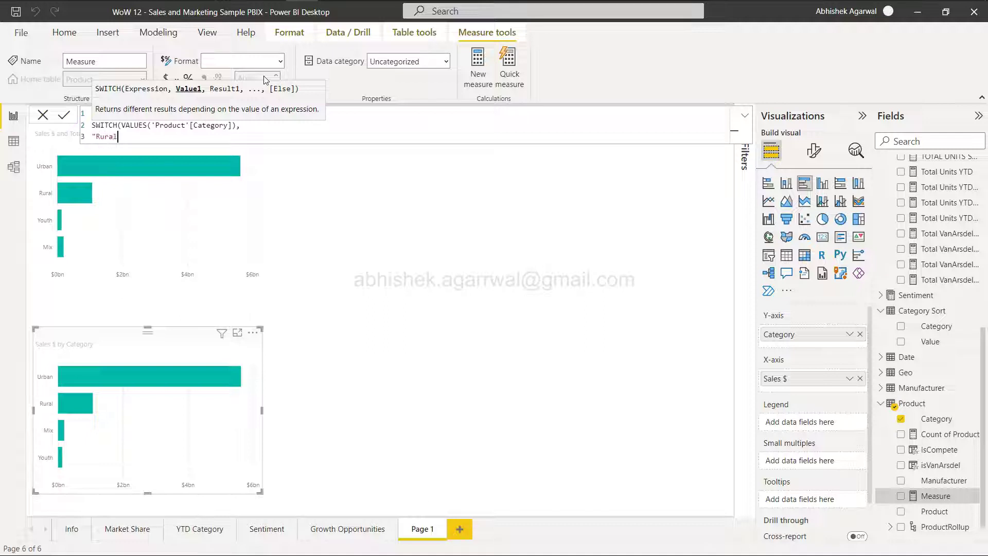
text(1,)
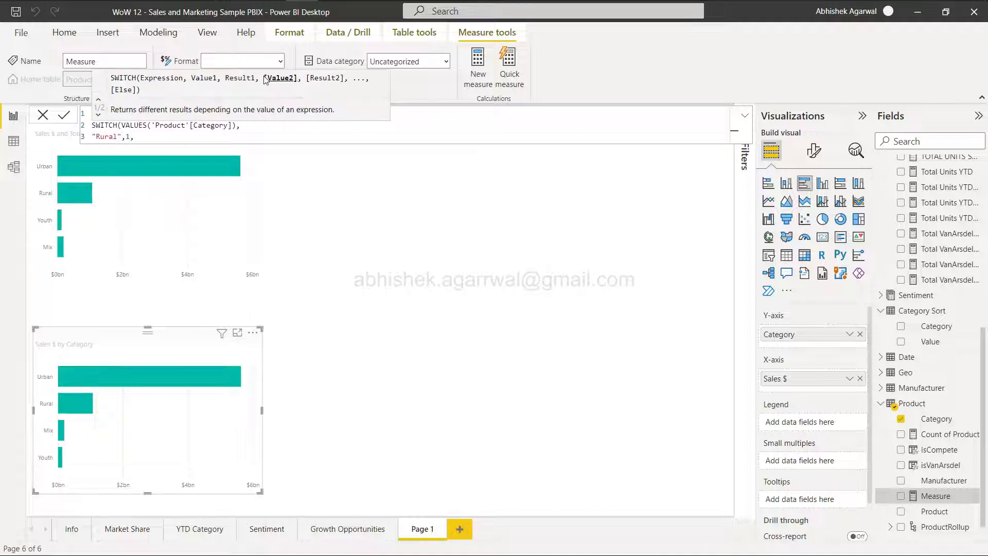
key(Return)
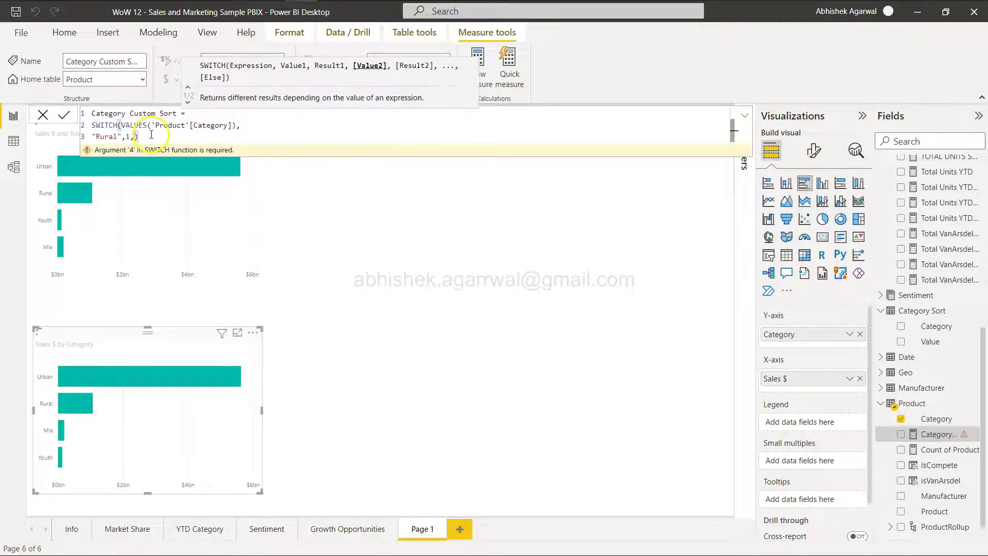
click(138, 137)
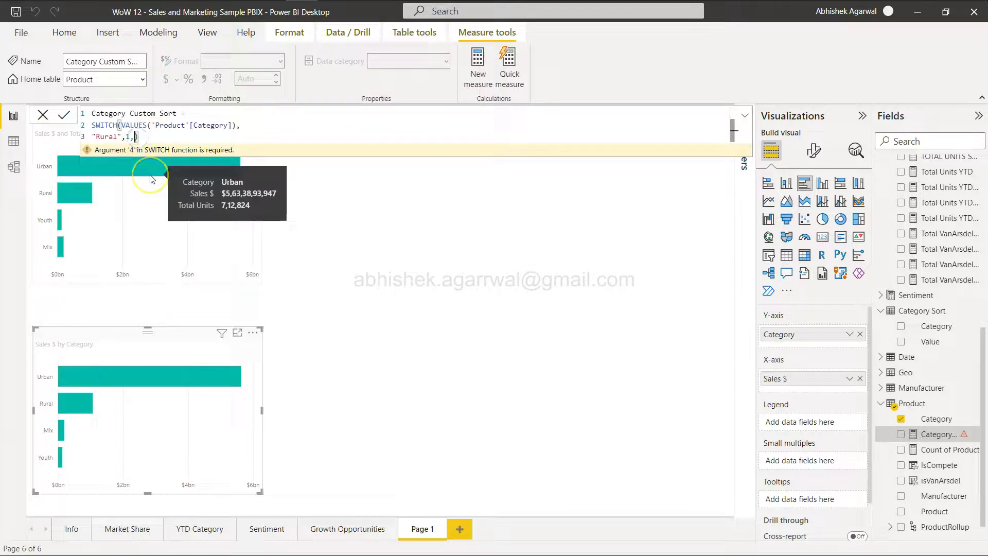
key(shift+Return)
text(")
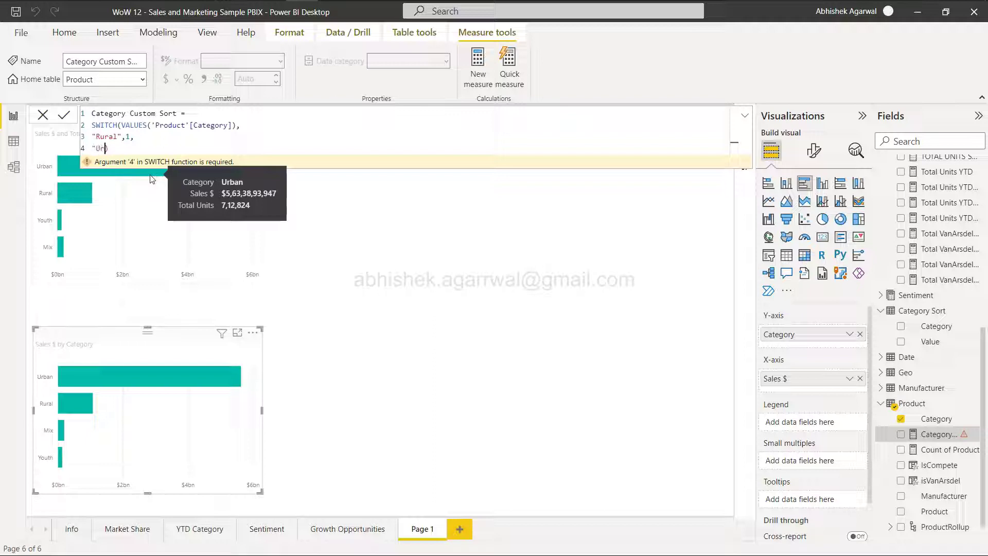
text(Urban",2)
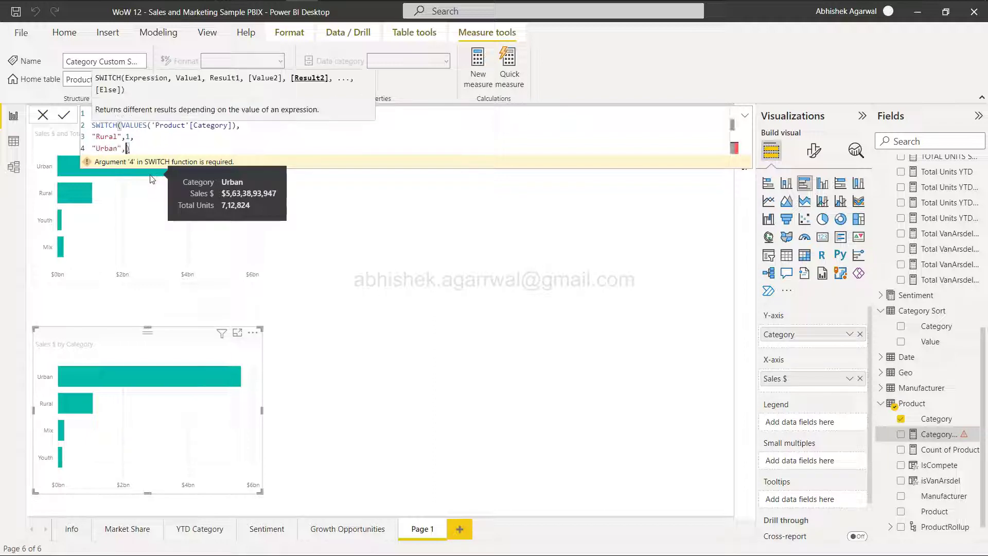
text(,)
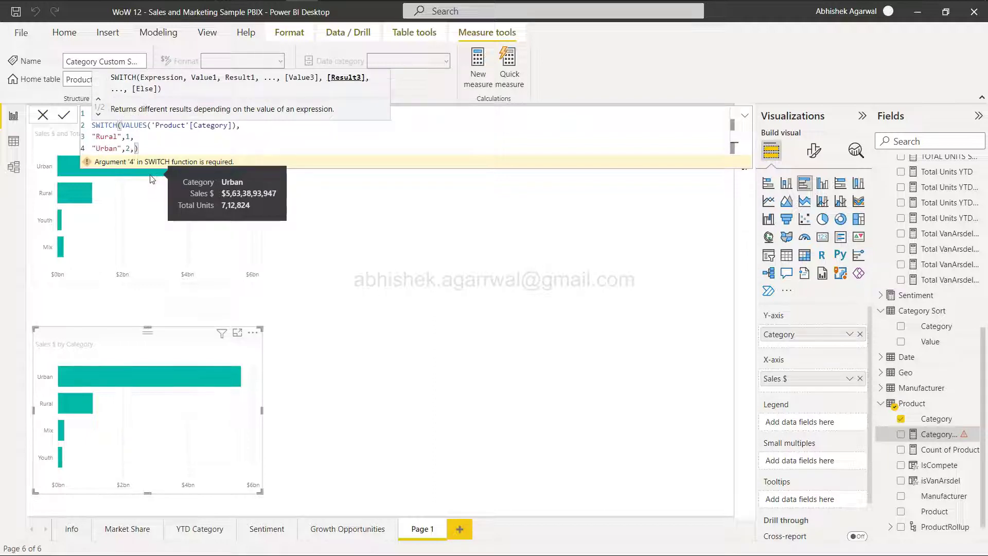
- Add the SWITCH pairs "Mix",3 and "Youth",4 on separate lines and commit the Category Custom Sort measure
key(shift+Return)
text("Mix",3)
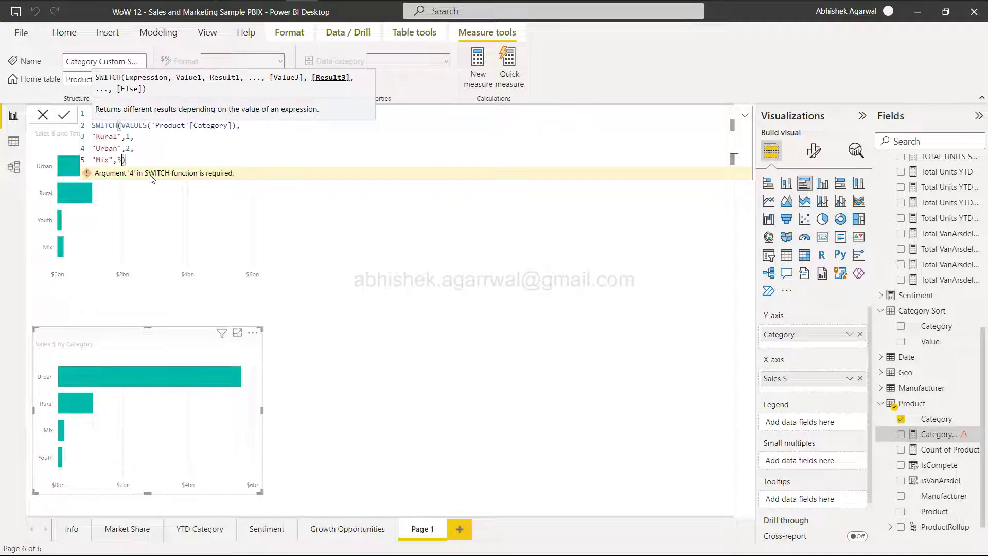
text(,)
key(shift+Return)
text("Youth")
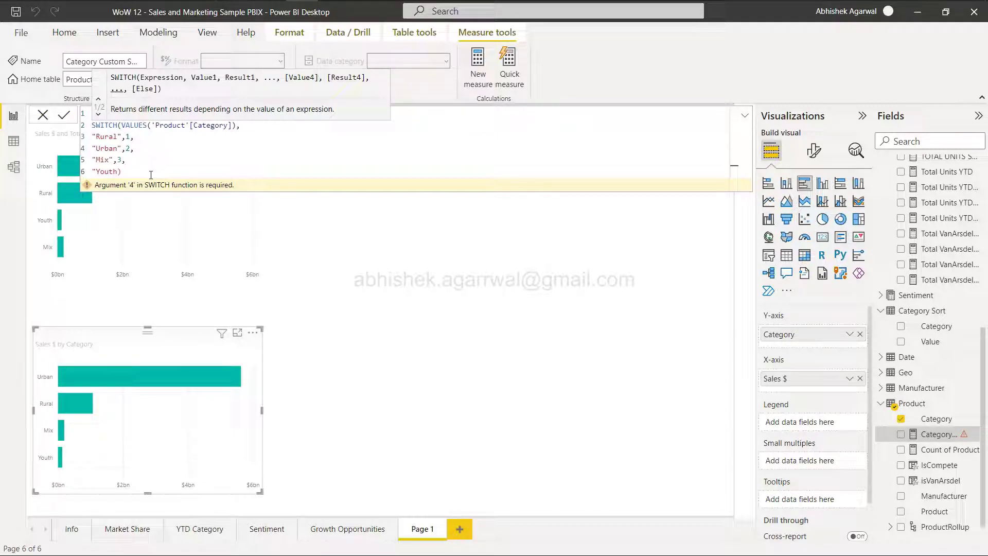
text(,4)
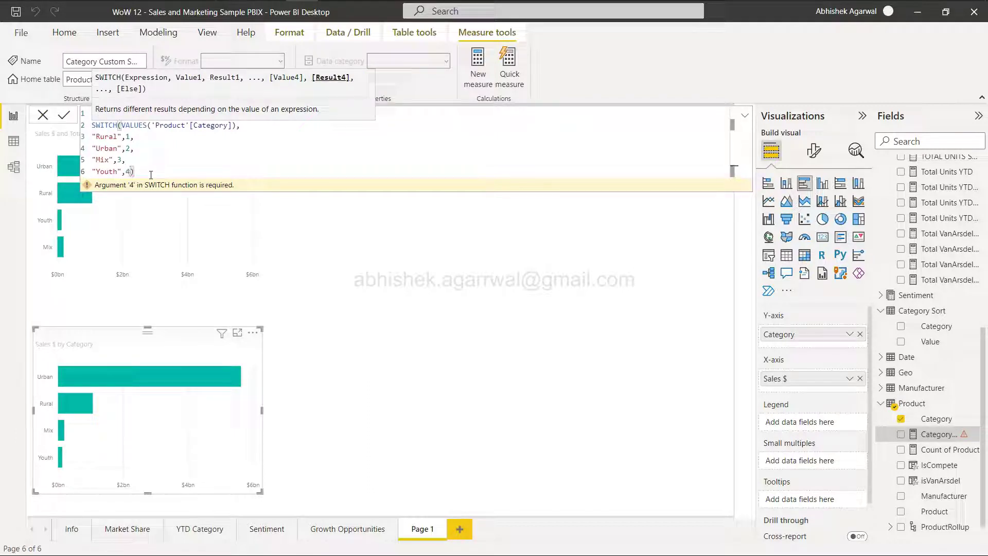
click(152, 174)
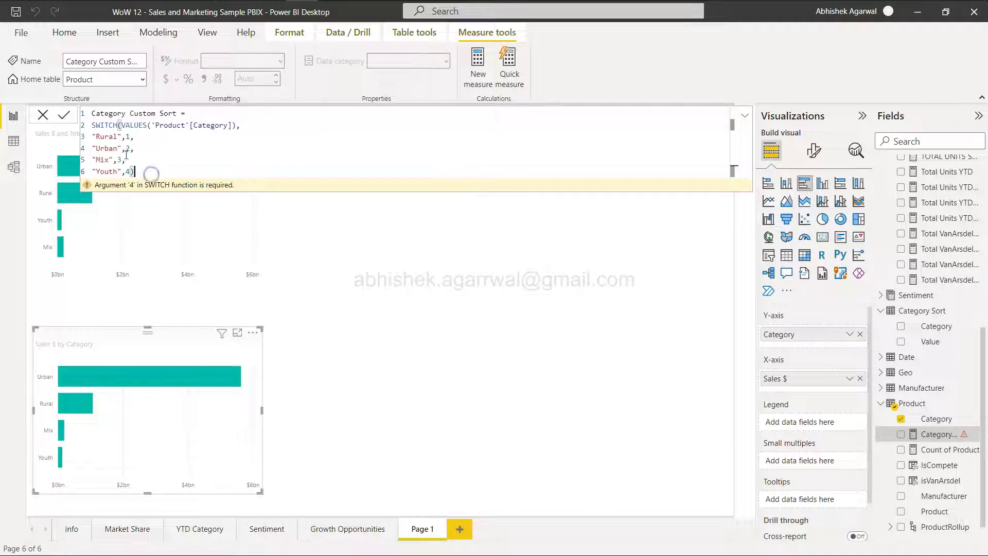
click(64, 116)
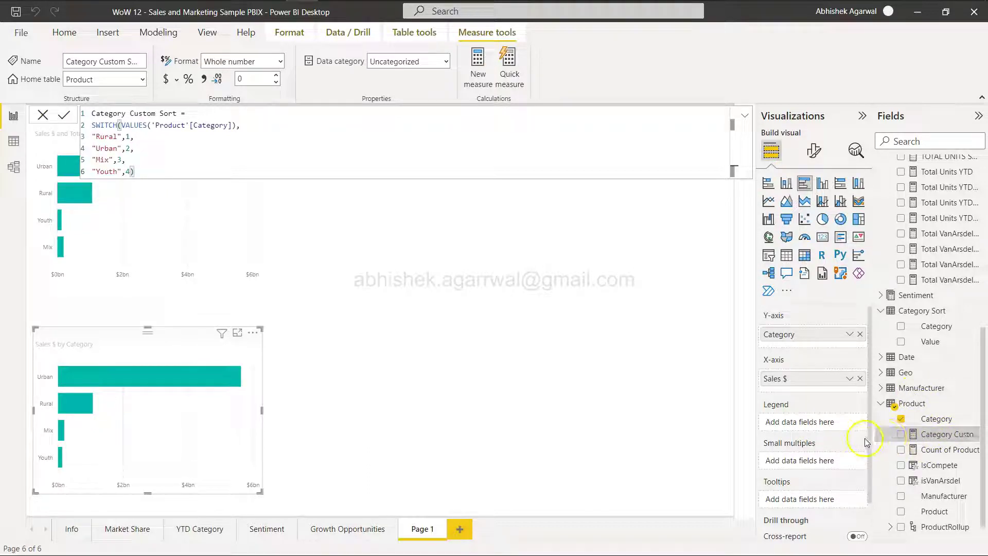
- Add Category Custom Sort to the second bar chart's tooltips and sort the chart's axis by it in ascending order
drag(873, 442, 827, 447)
drag(898, 432, 780, 501)
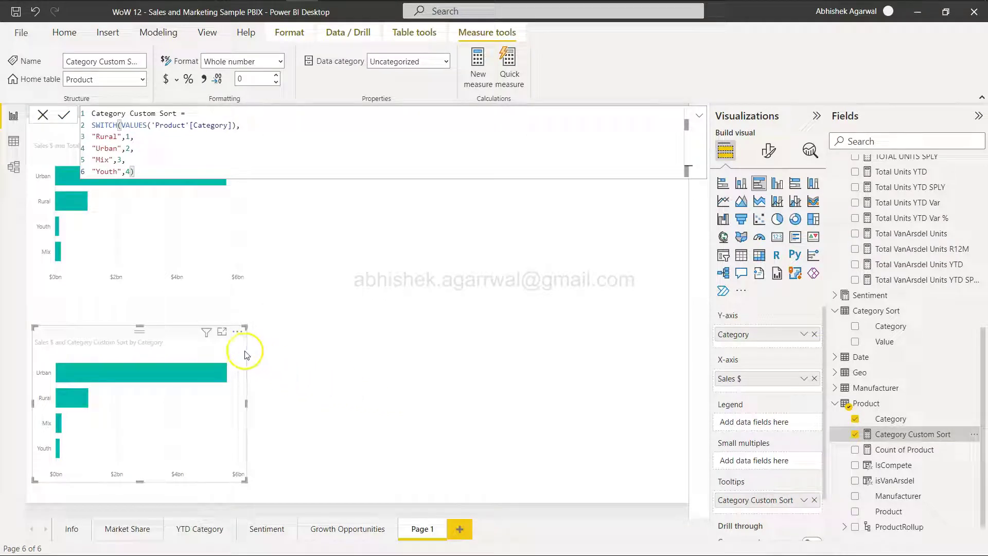
click(237, 332)
mouse_move(309, 407)
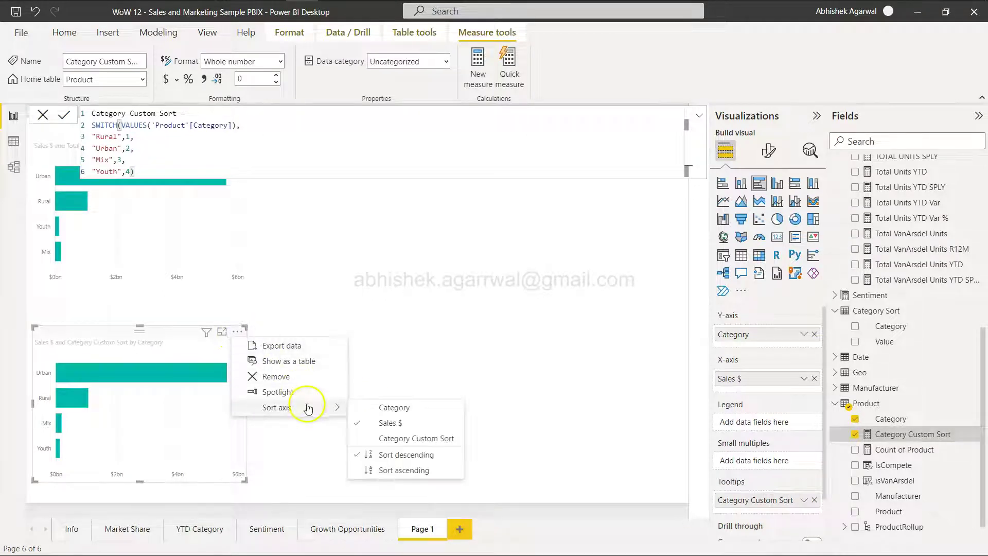
click(395, 437)
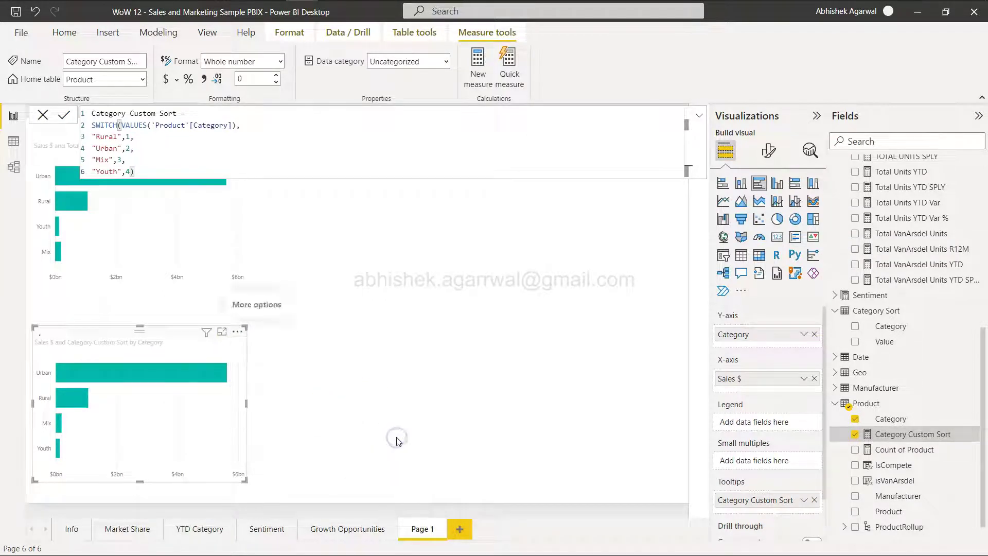
click(238, 332)
mouse_move(328, 406)
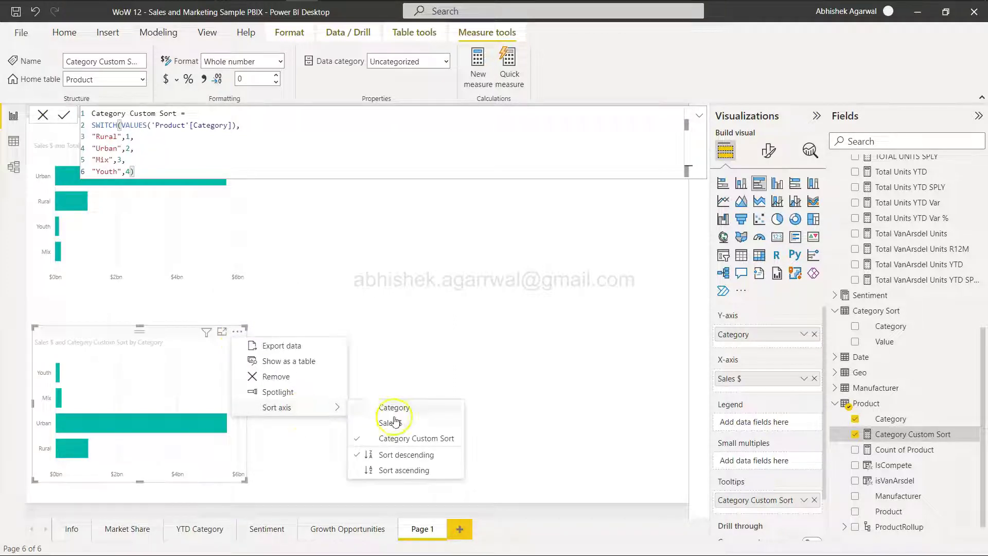
click(414, 470)
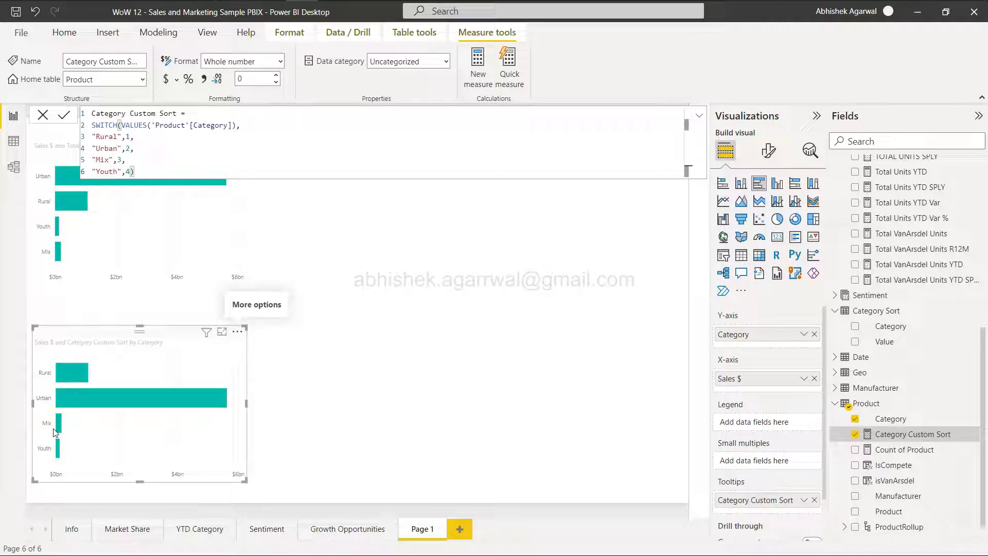
- Examine the Category Sort table in the model view and compare the second chart's category order with the challenge page
click(13, 167)
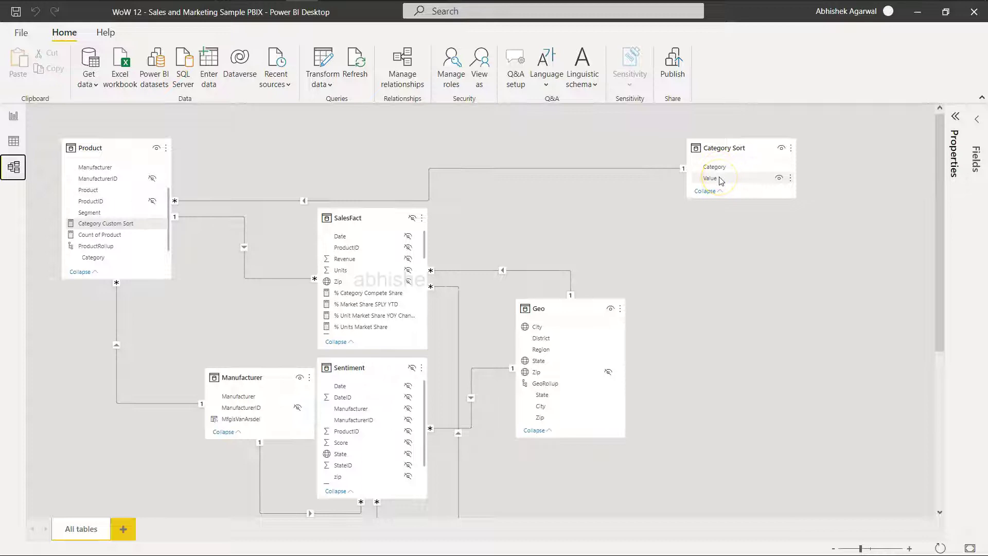
click(16, 118)
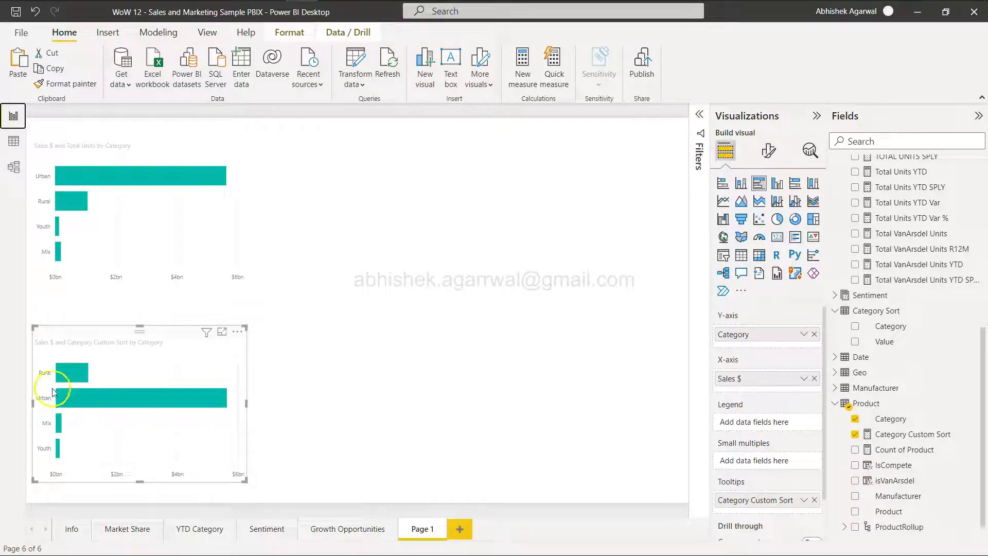
key(alt+Tab)
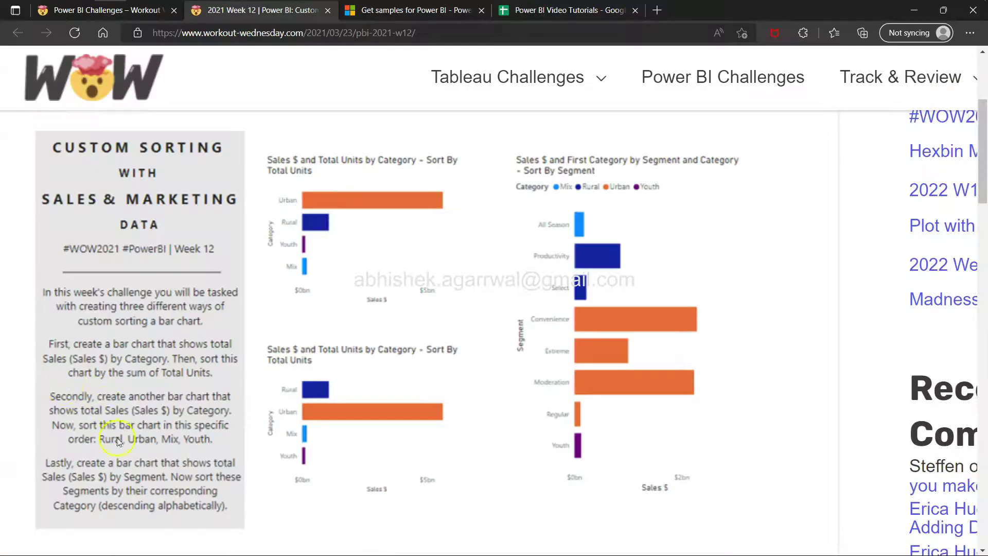
key(alt+Tab)
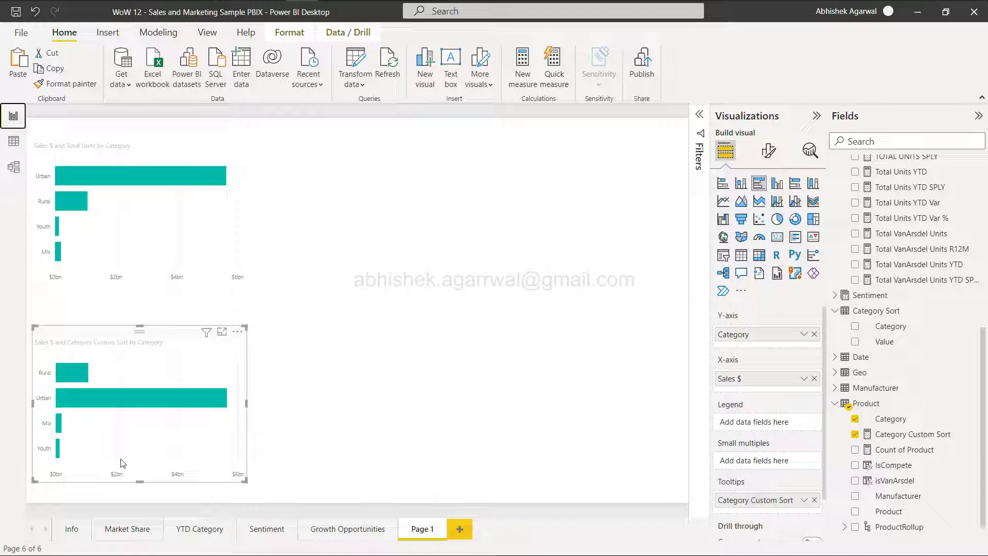
- Examine the Category Custom Sort tooltip field's options and the data type choices for the Category Sort table's Value column
click(368, 401)
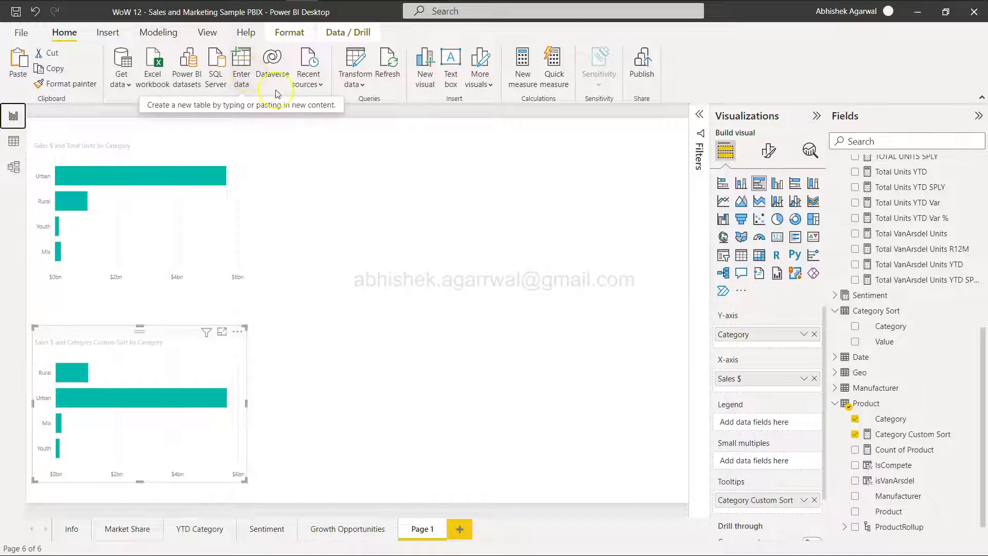
click(802, 501)
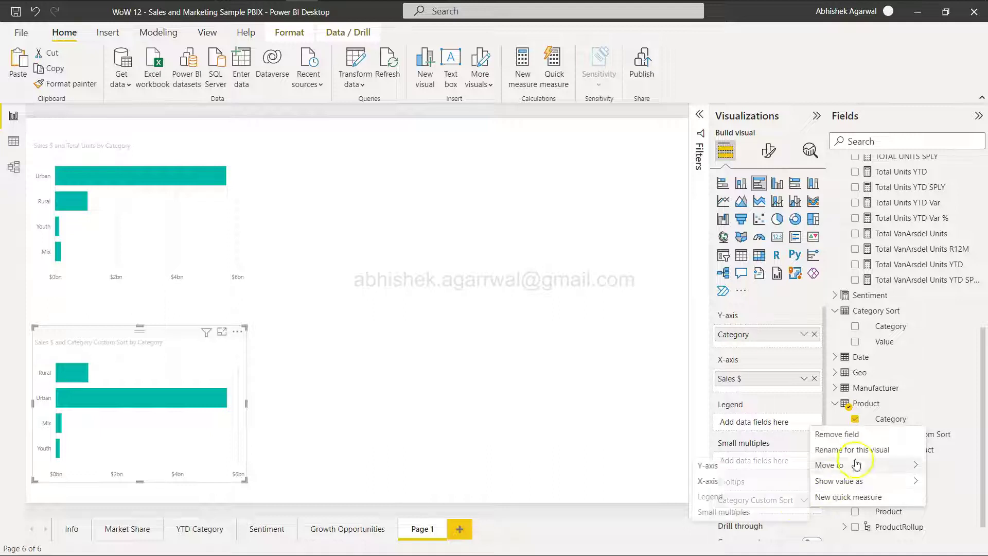
click(842, 470)
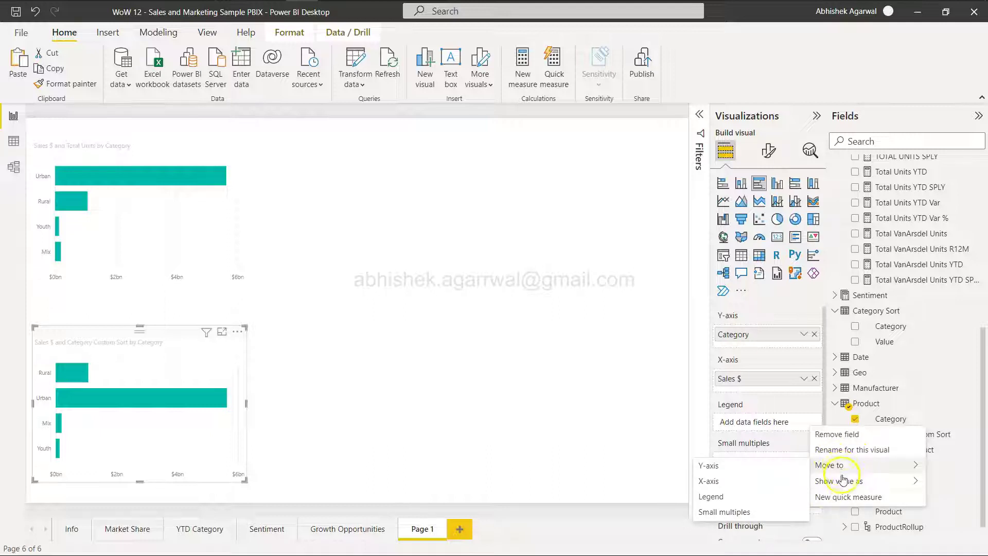
click(604, 419)
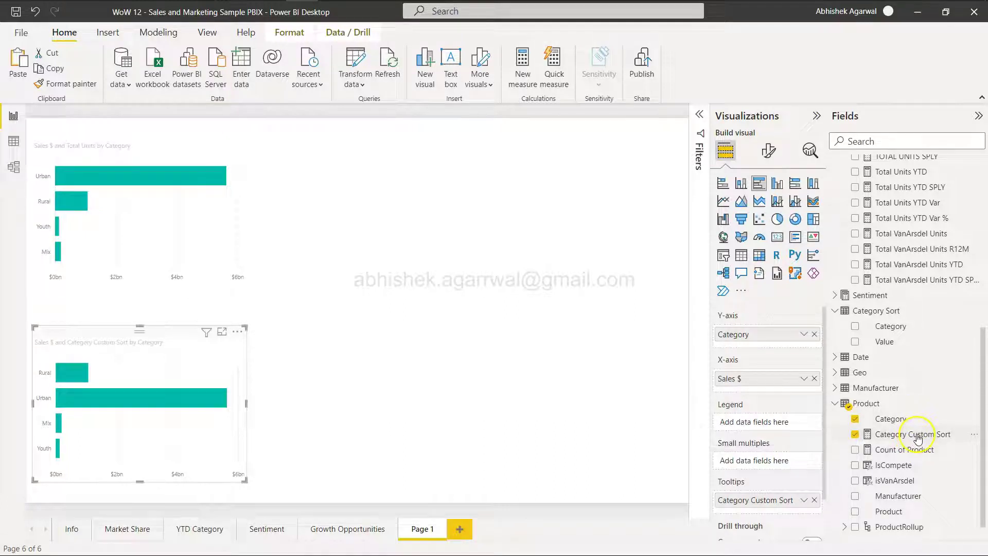
click(898, 343)
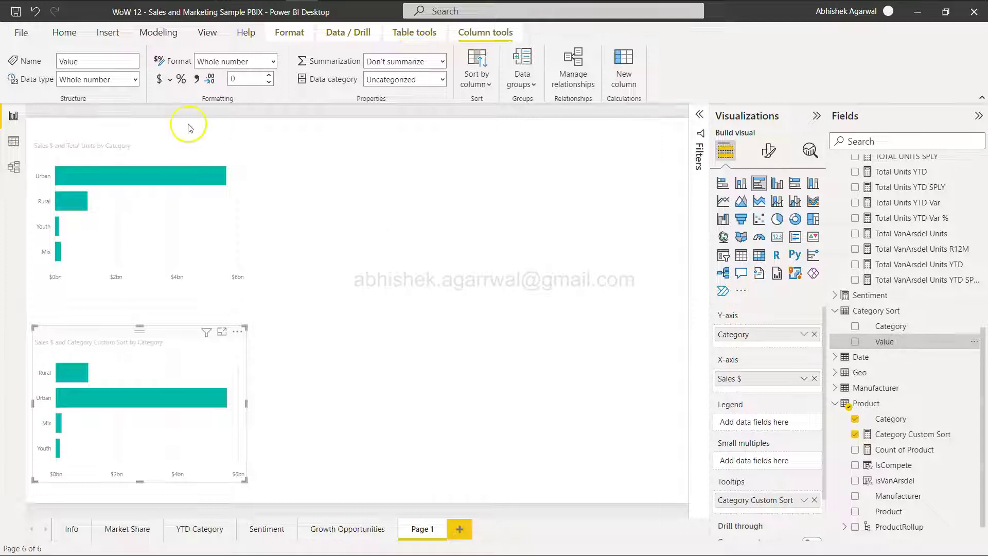
click(136, 80)
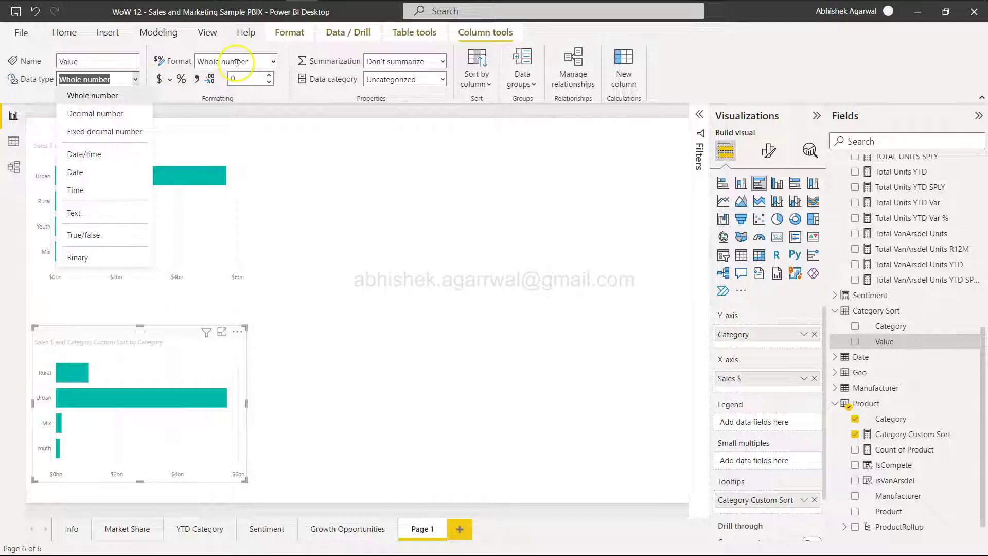
click(386, 312)
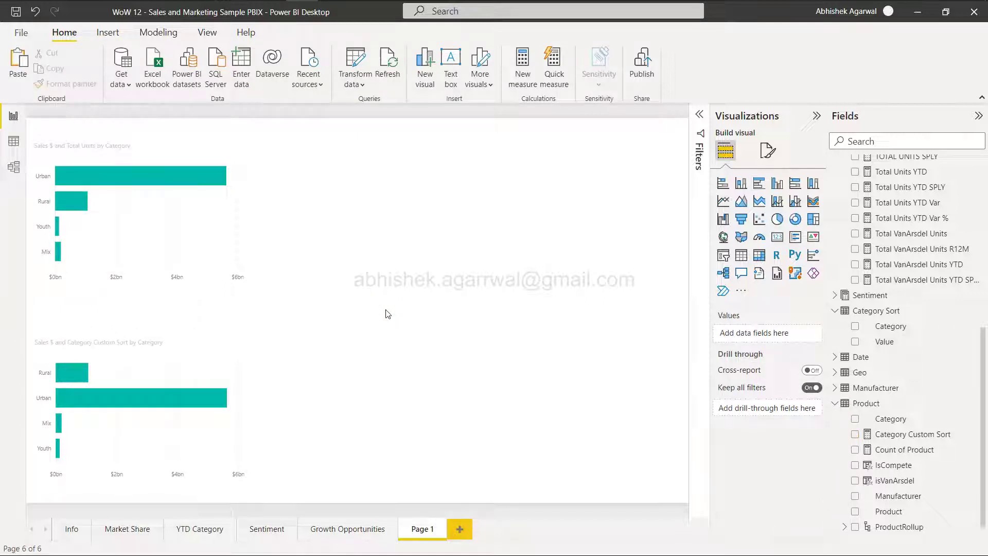
click(13, 116)
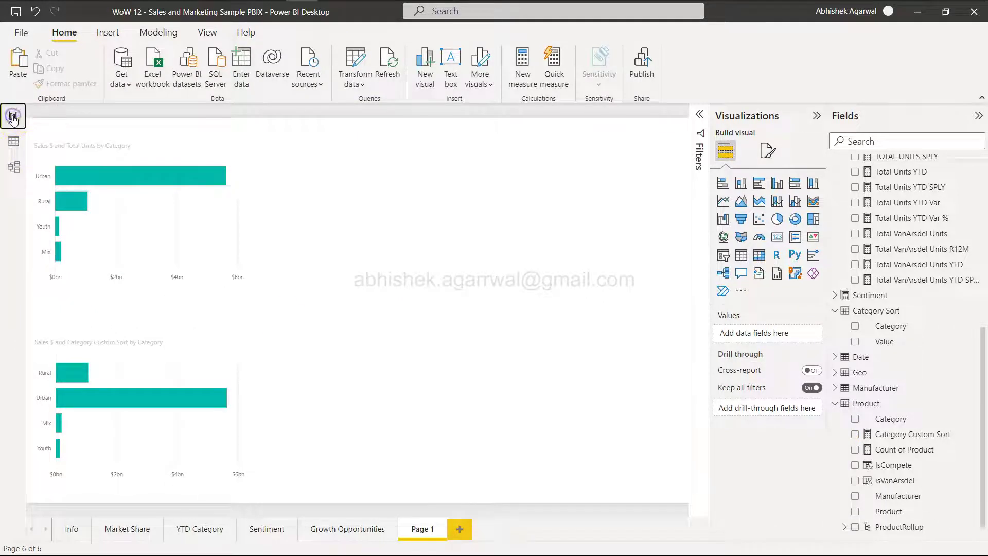
click(186, 234)
- Insert a clustered bar chart beside the two existing charts and stretch it down to near the page's lower edge
click(458, 326)
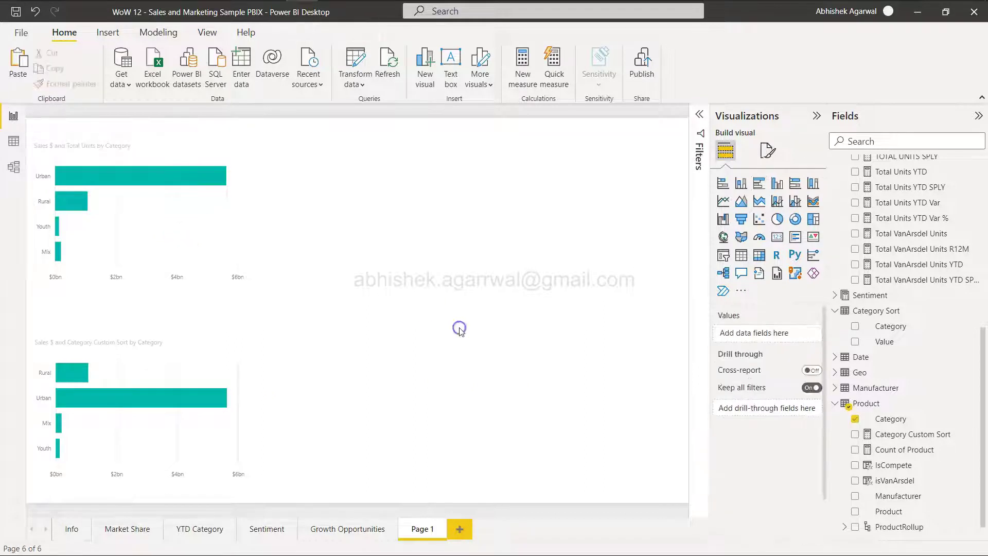
click(759, 183)
drag(422, 216, 556, 224)
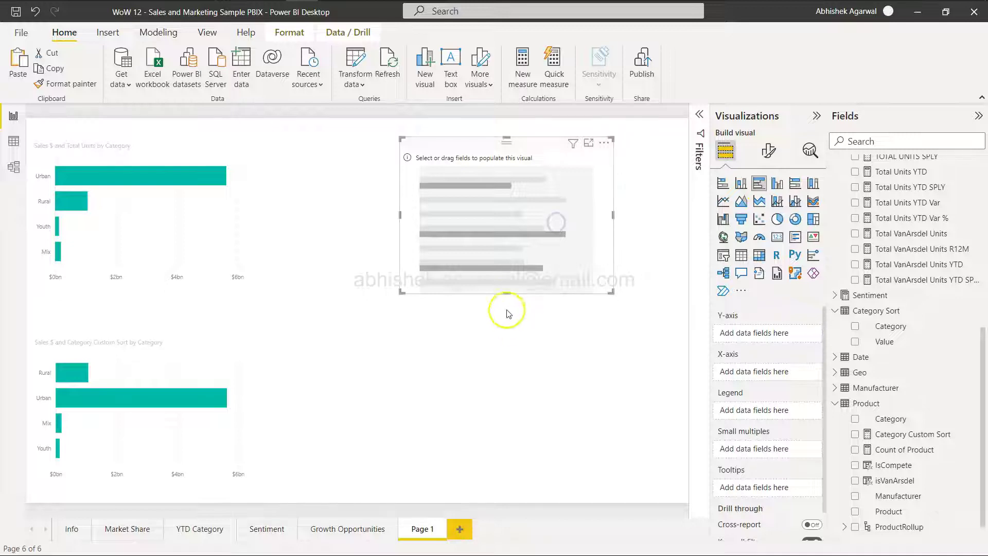
drag(508, 298, 490, 496)
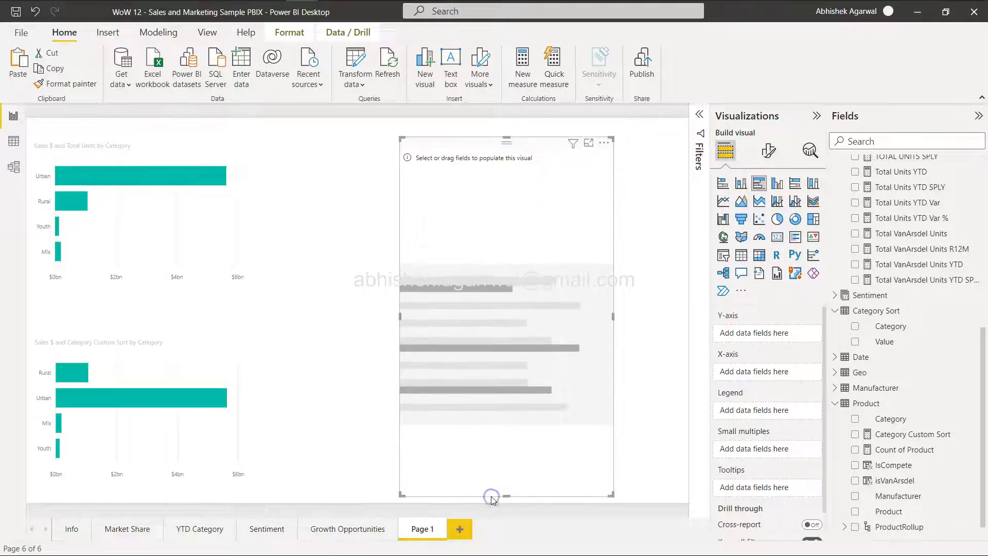
- Following the challenge page's third chart, populate the new chart with Sales $ on the X-axis and Product Segment on the Y-axis
key(alt+Tab)
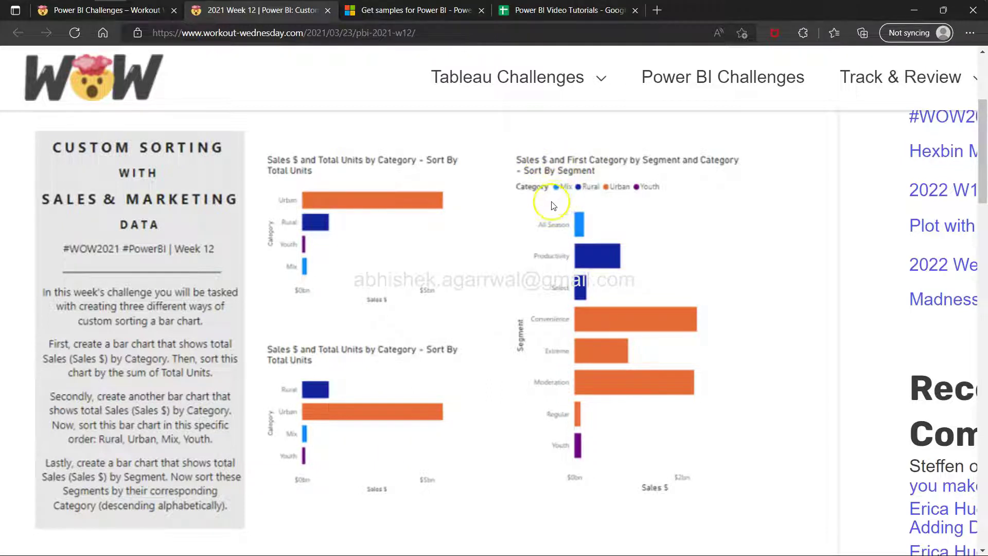
key(alt+Tab)
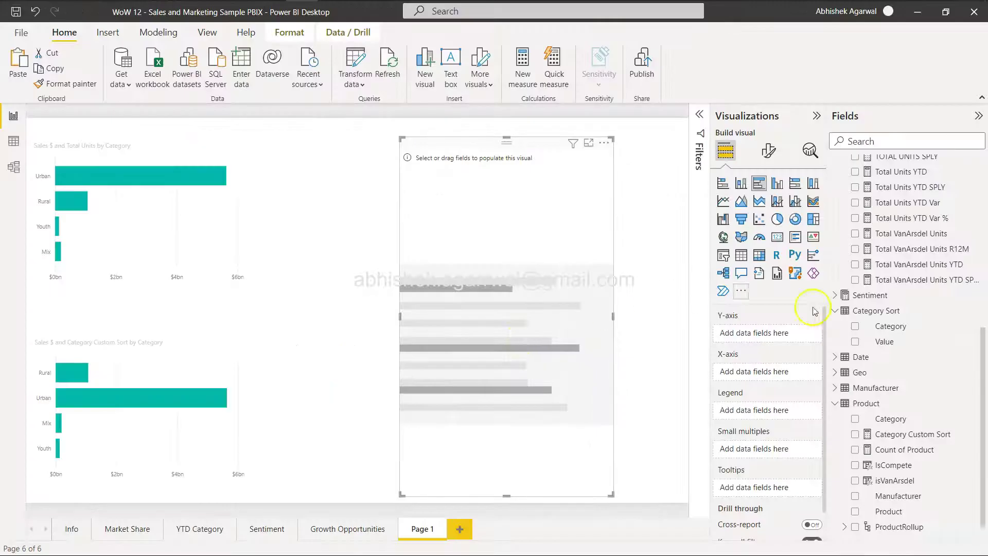
scroll(899, 207, up, 6)
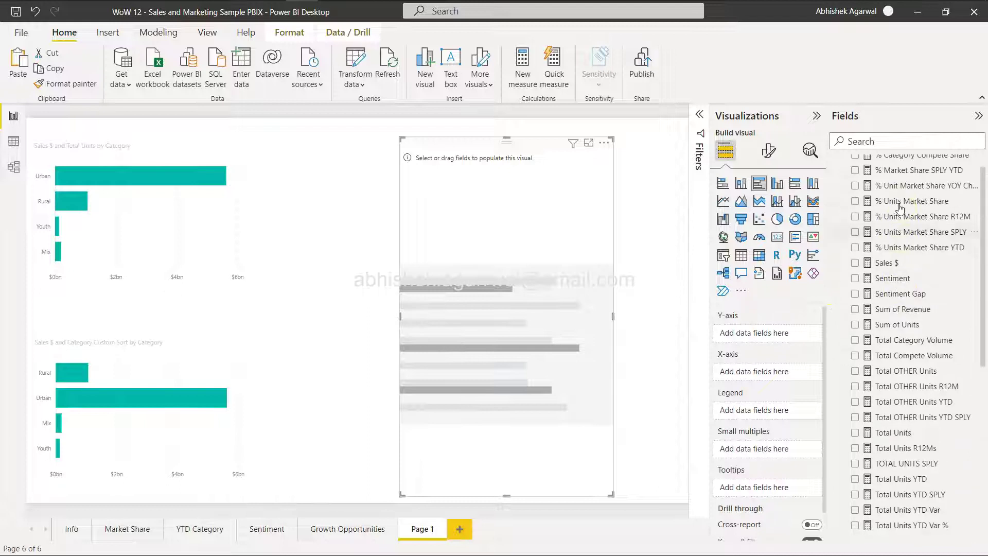
click(855, 263)
scroll(856, 264, down, 7)
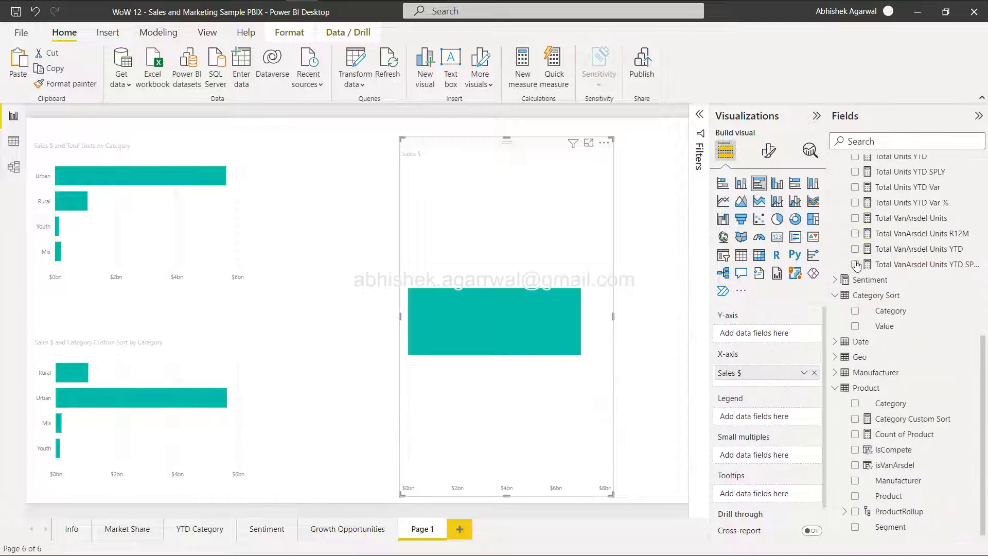
click(856, 526)
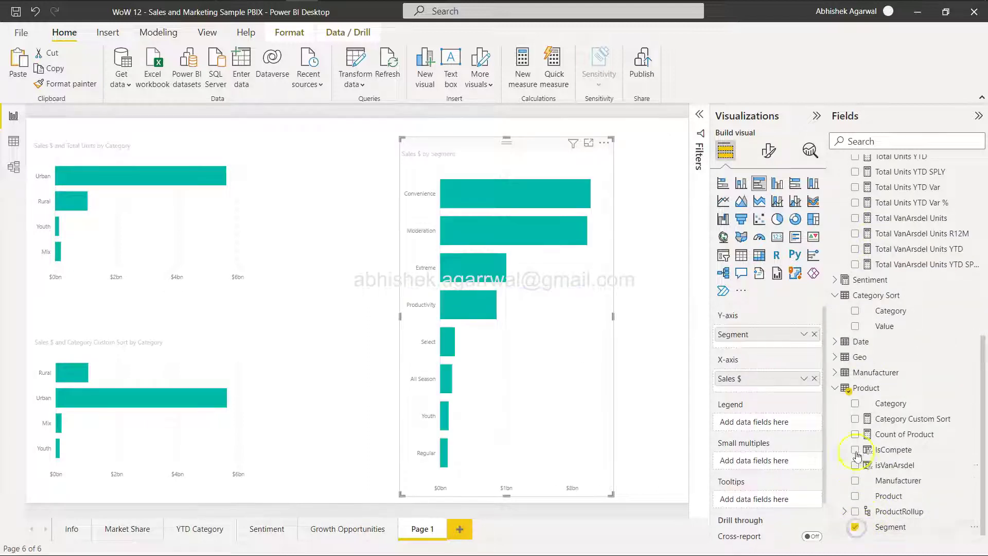
- Add Product Category as the third chart's legend and convert it to a stacked bar chart widened to the page's right edge
click(855, 404)
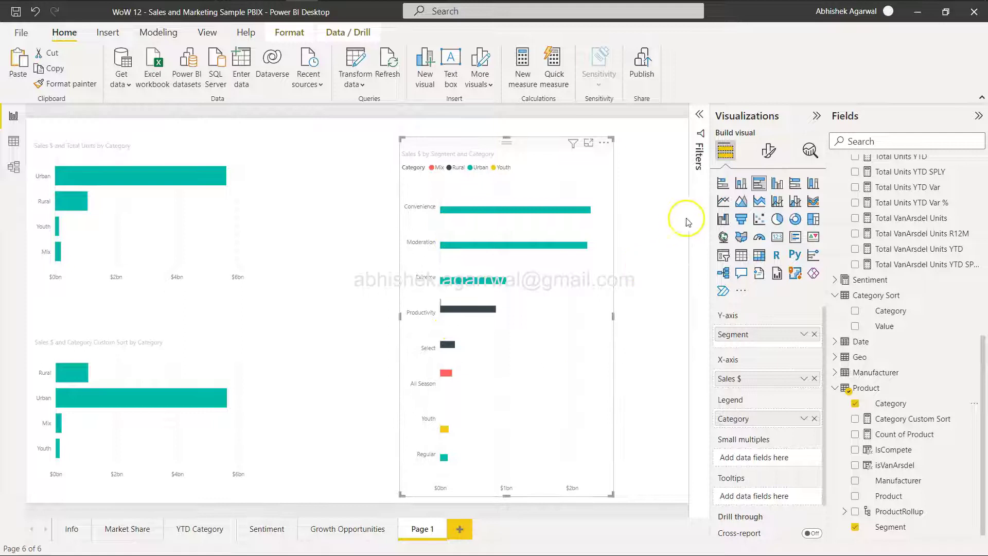
click(722, 185)
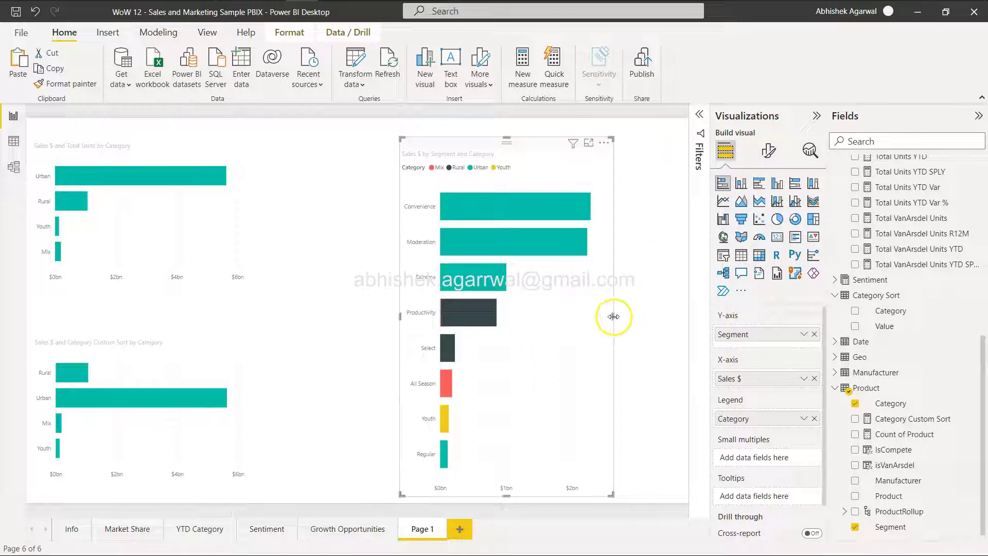
drag(613, 316, 689, 320)
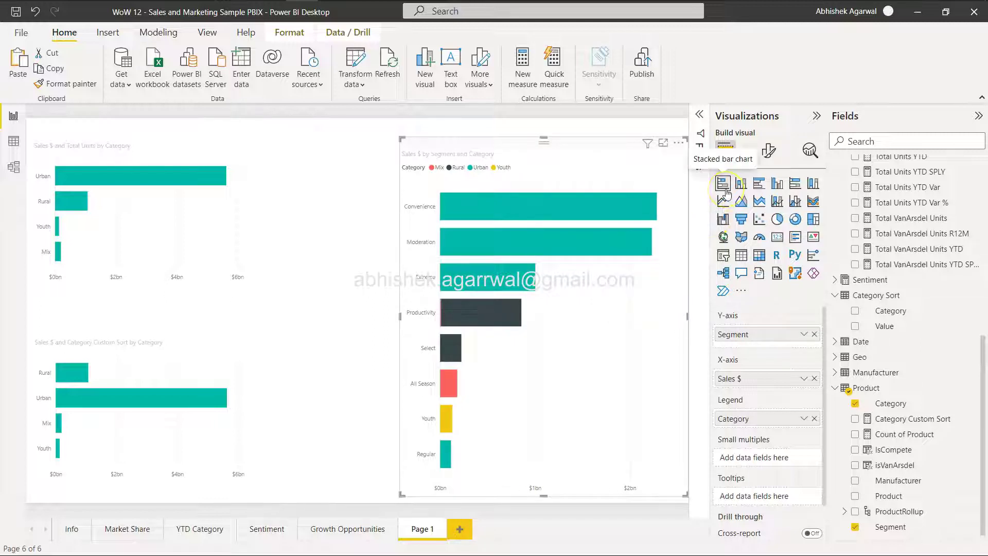
- Compare the third chart's segment order and category colours with the reference chart on the challenge page
key(alt+Tab)
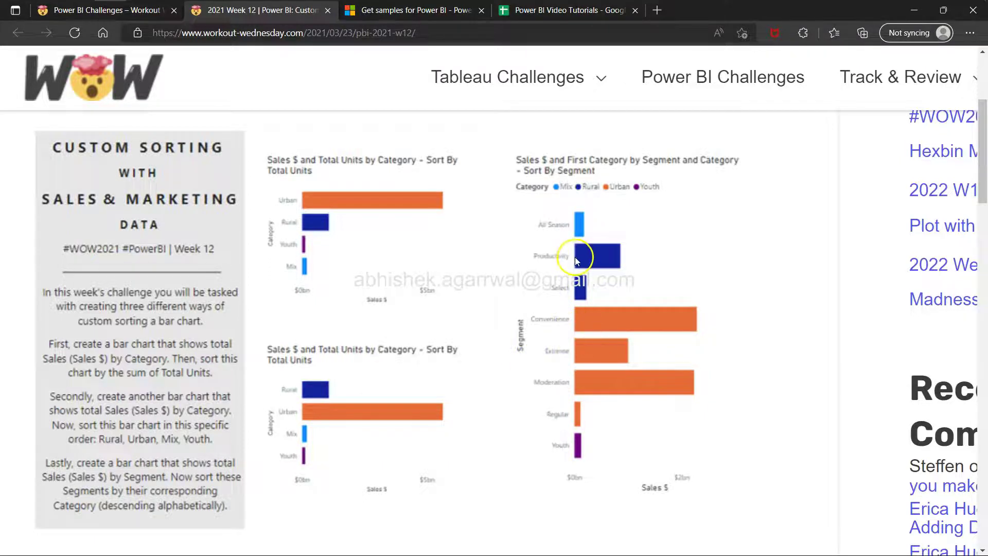
key(alt+Tab)
key(alt+Tab)
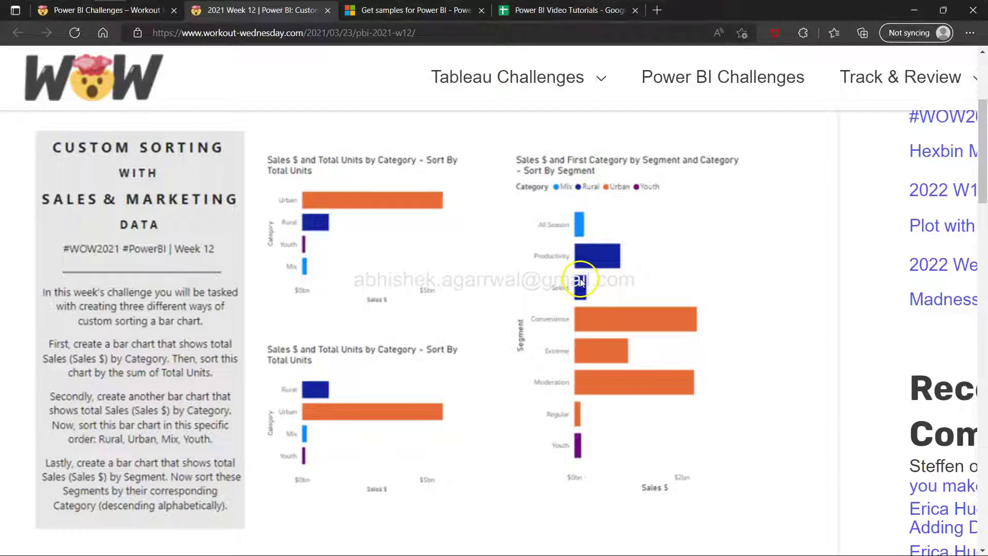
key(alt+Tab)
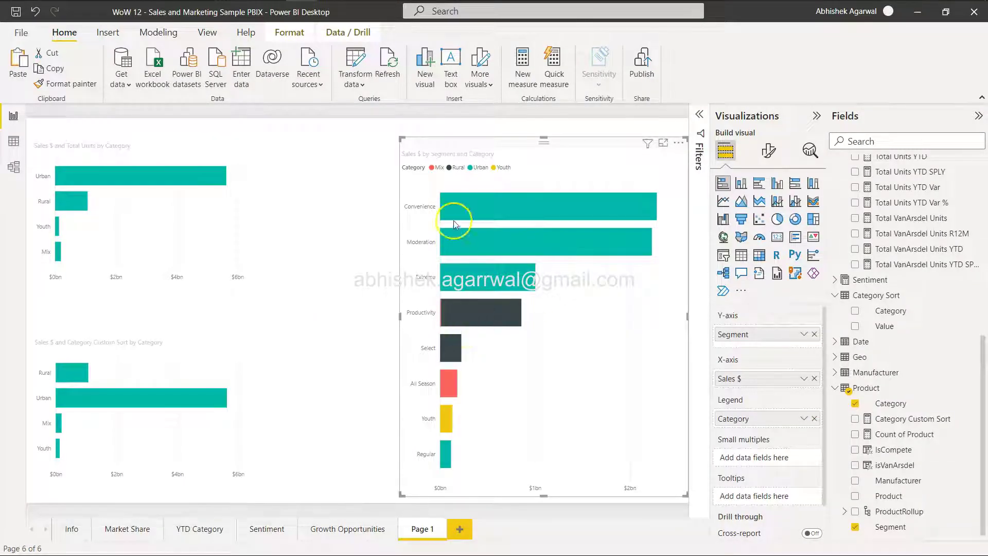
mouse_move(455, 329)
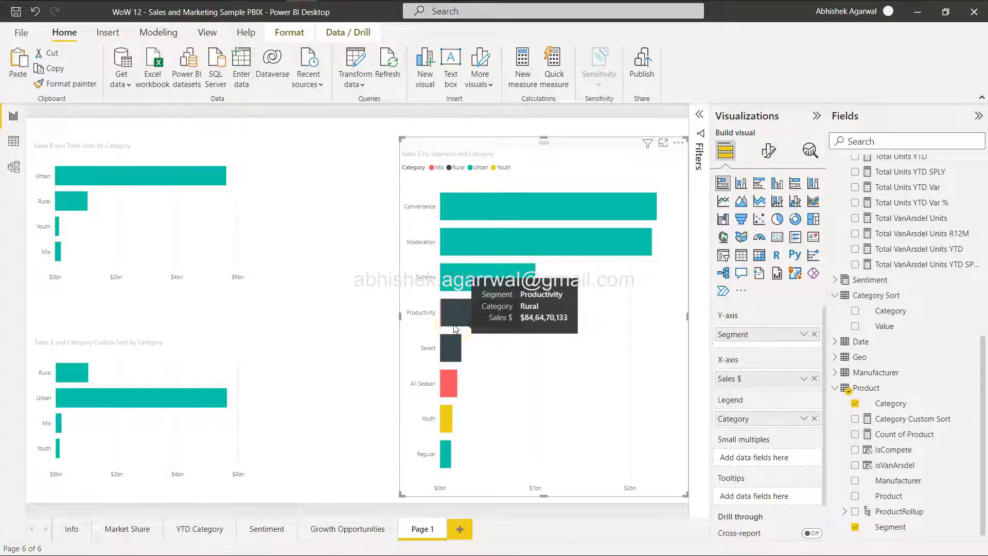
- Check the challenge's sorting instruction for the third chart and try sorting its legend by Category in descending and ascending order
key(alt+Tab)
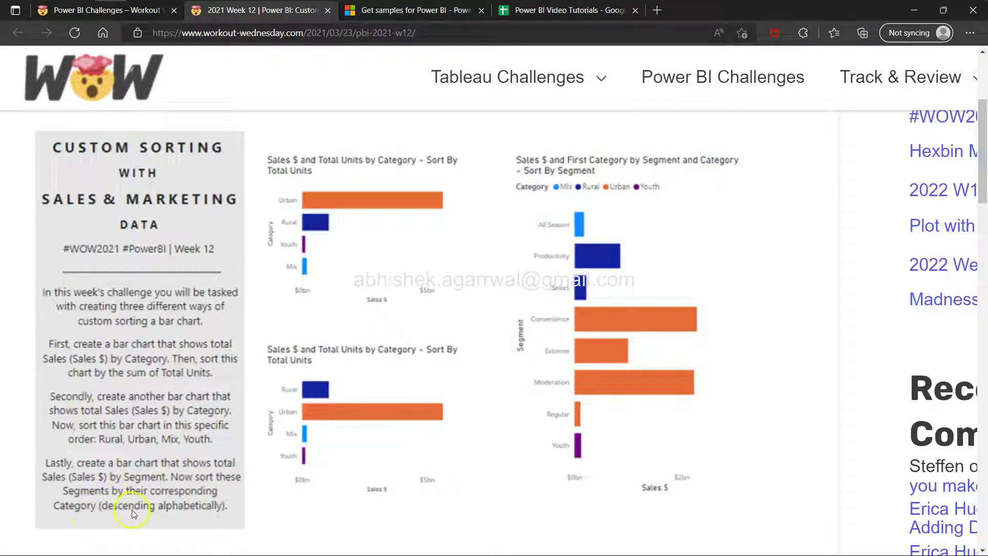
key(alt+Tab)
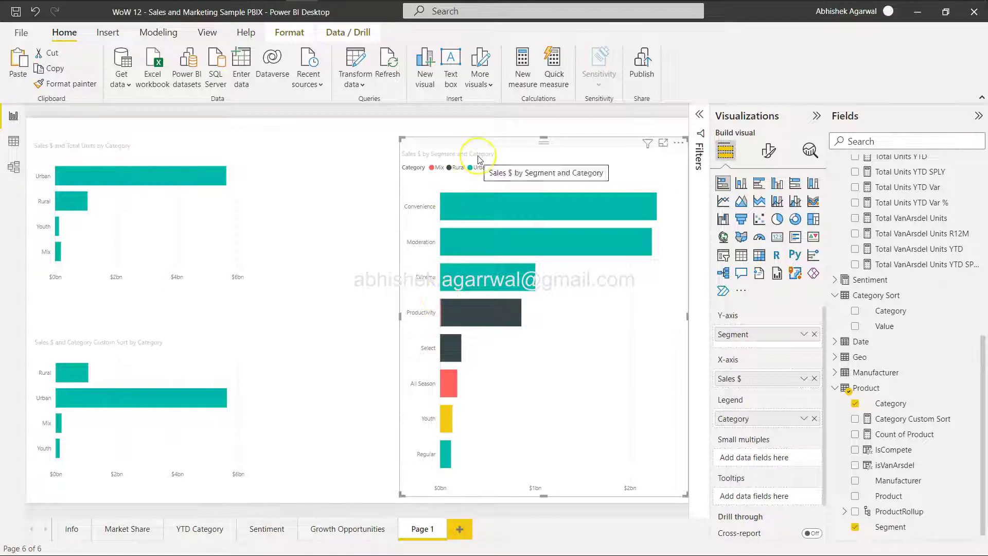
click(675, 147)
mouse_move(748, 221)
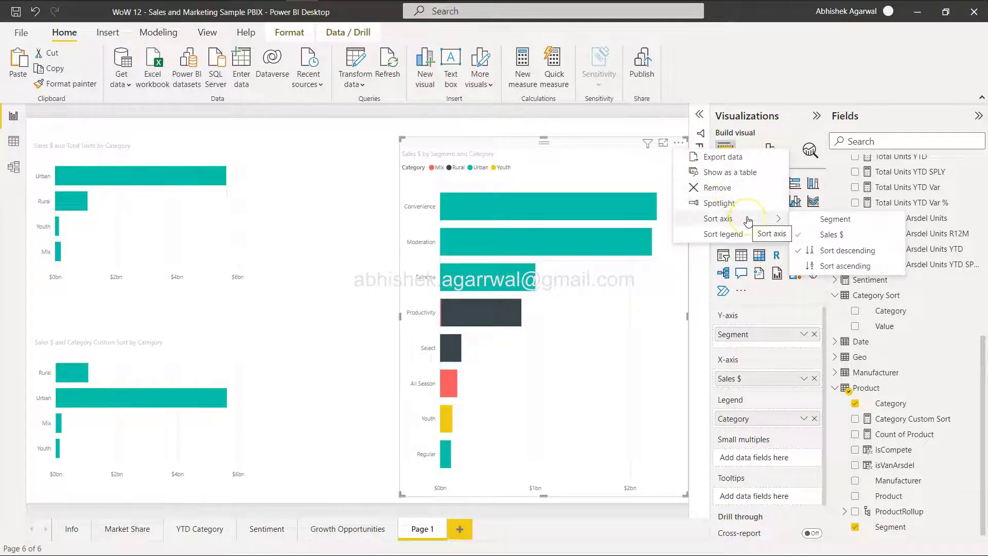
click(723, 234)
click(824, 237)
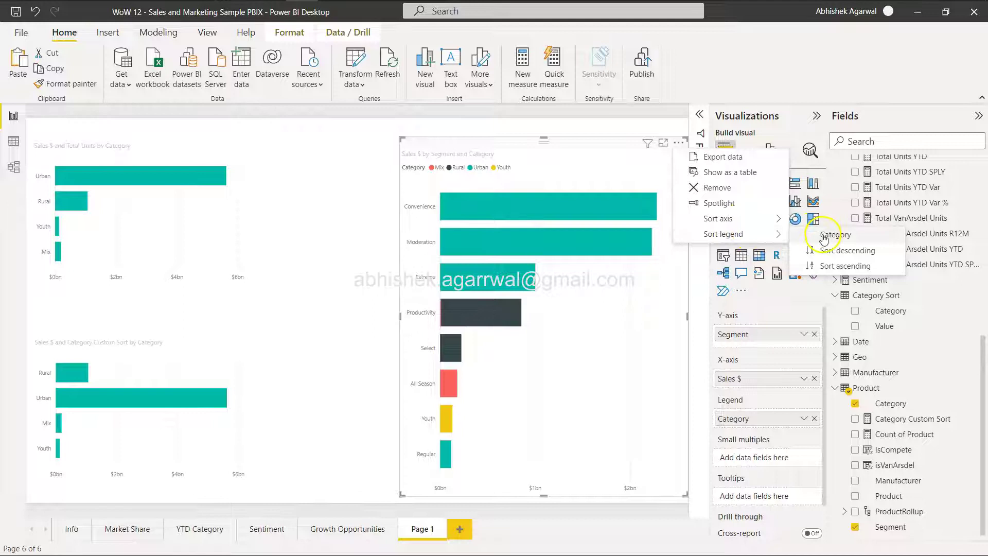
click(680, 143)
click(734, 234)
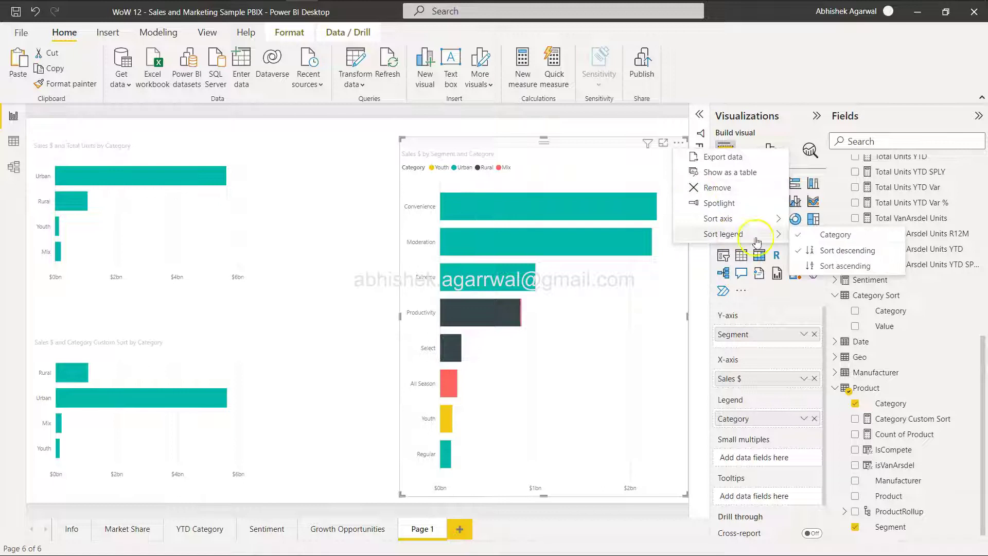
click(833, 266)
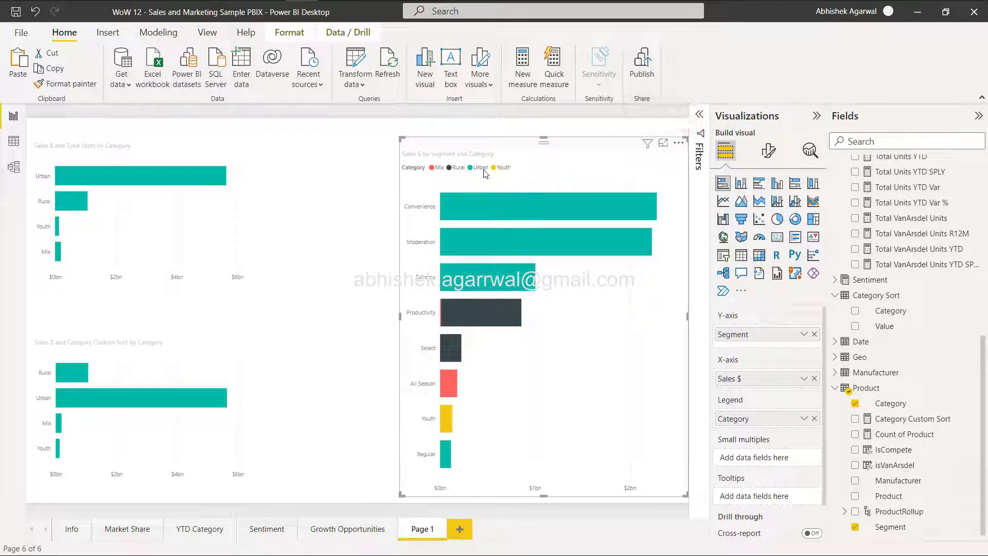
click(473, 358)
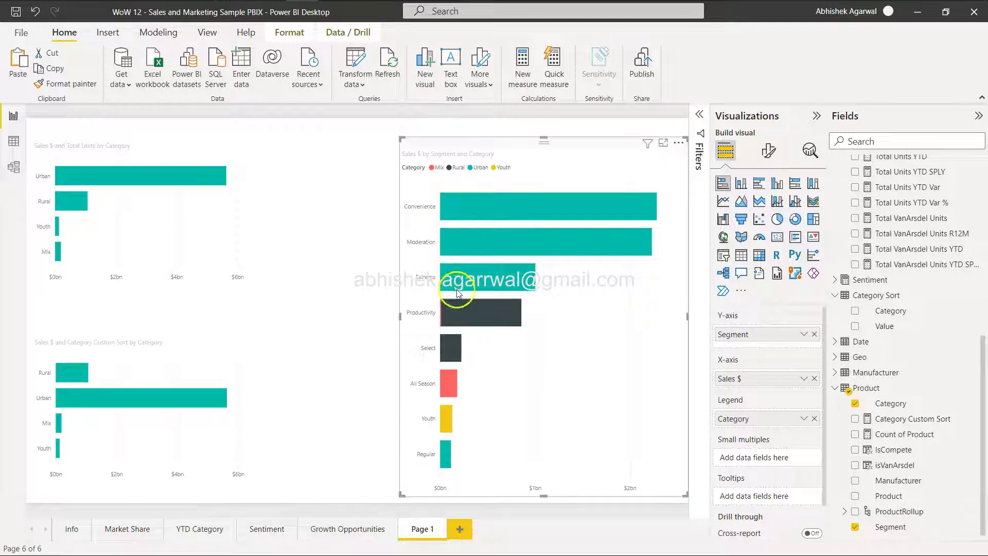
mouse_move(467, 280)
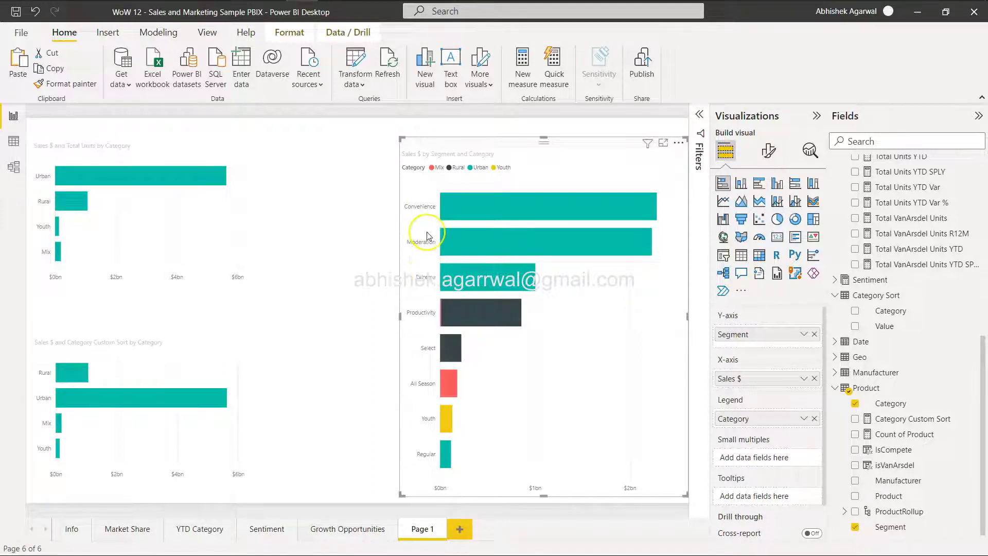
- Try toggling off the Sales $ sort on the third chart's axis and inspect the order of the segments
click(679, 146)
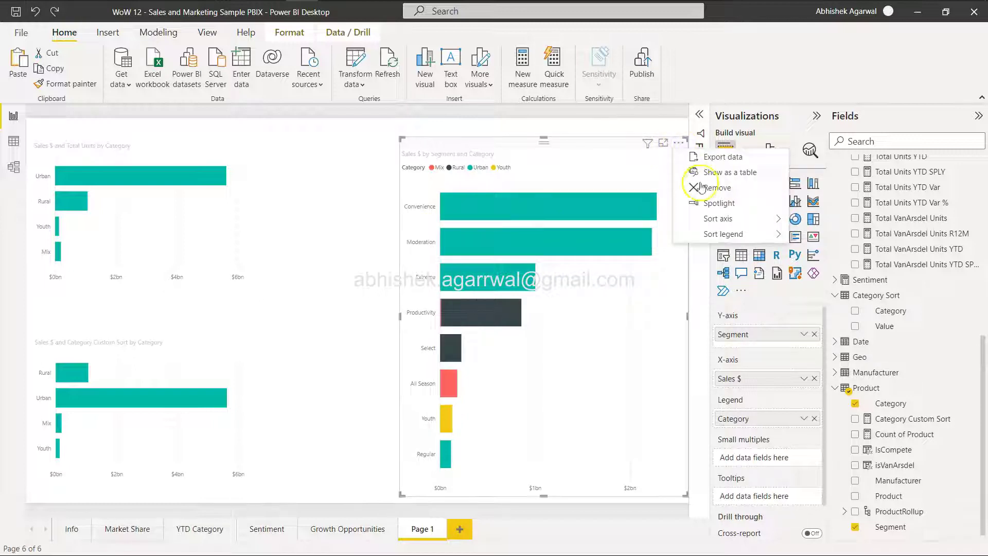
click(717, 218)
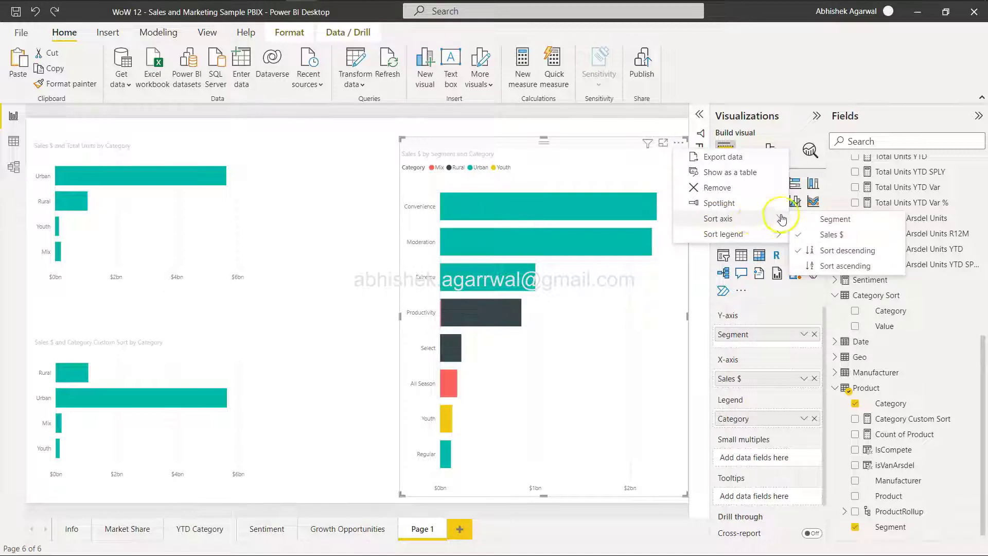
click(817, 233)
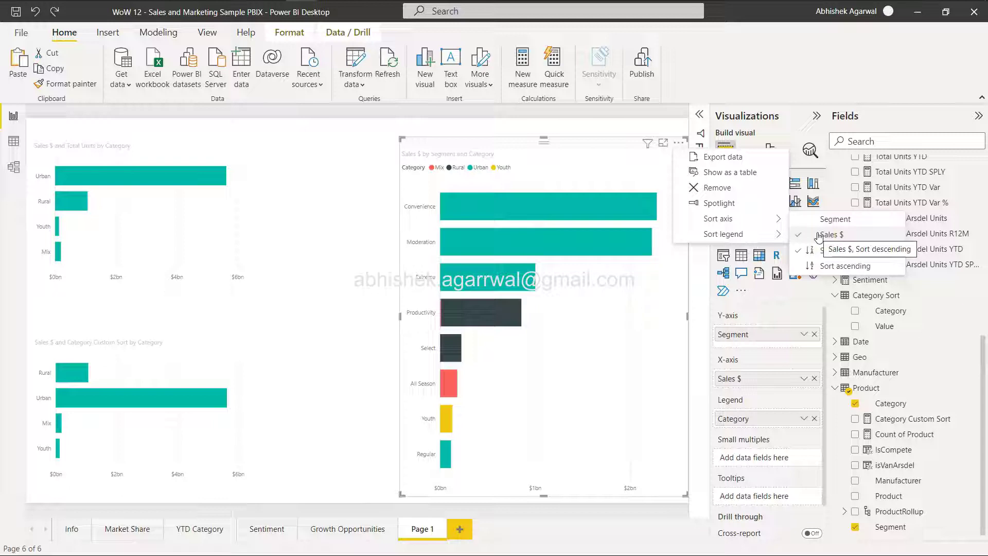
click(825, 234)
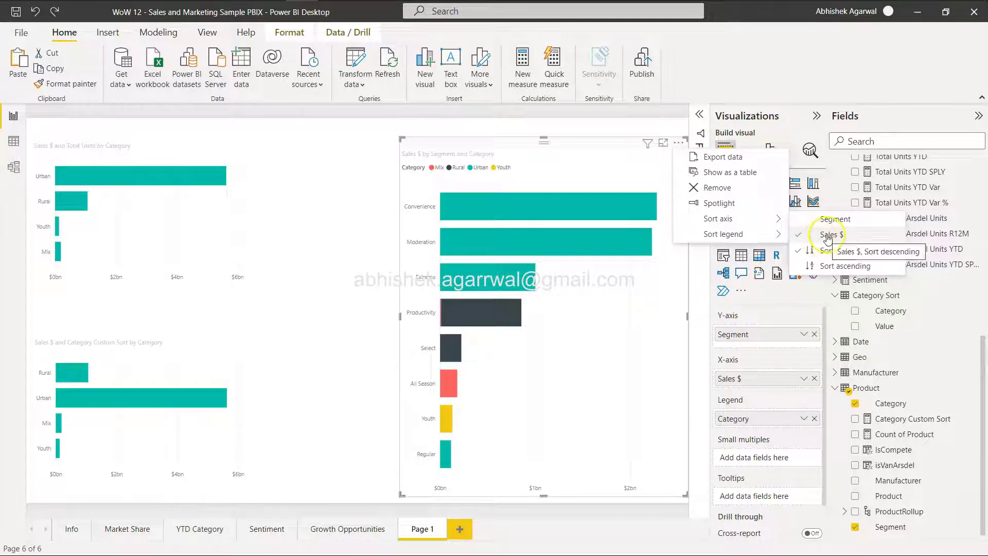
click(827, 236)
click(473, 255)
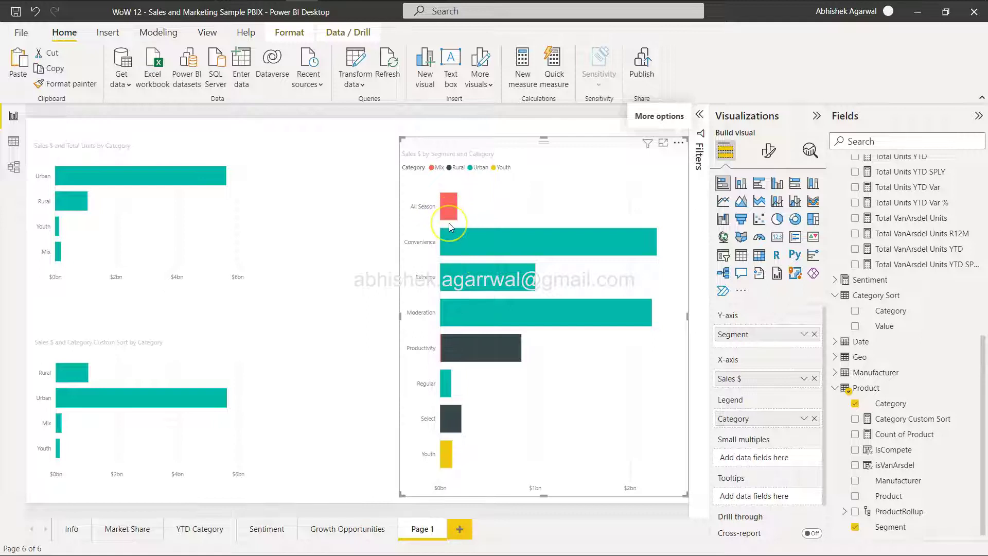
mouse_move(437, 246)
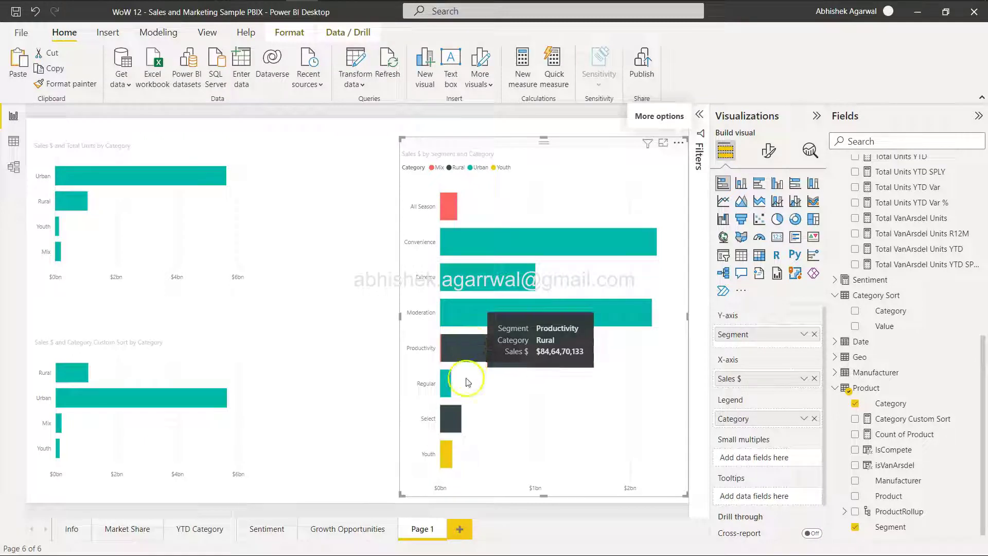
mouse_move(445, 385)
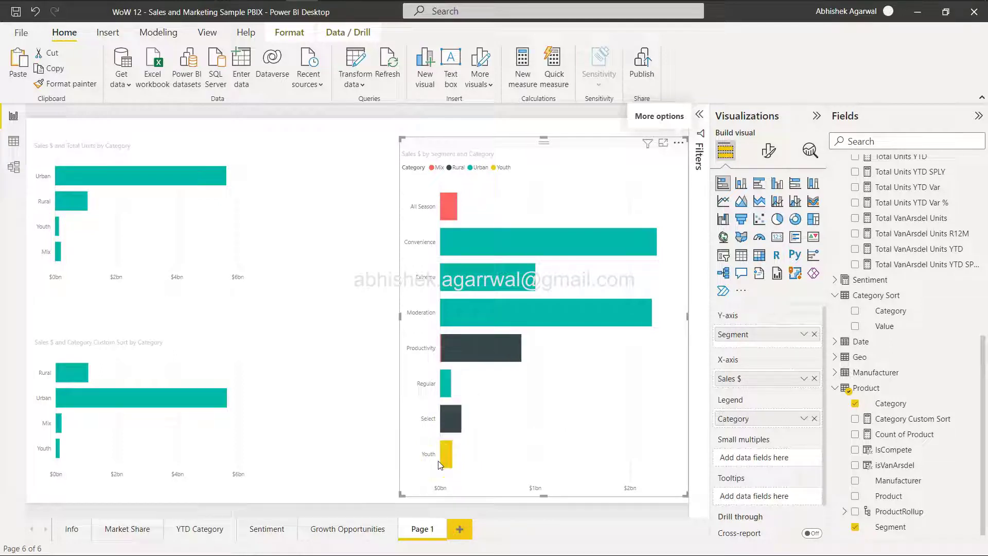
- Compare the third chart's segment order and category grouping with the reference chart on the challenge page
key(alt+Tab)
click(523, 375)
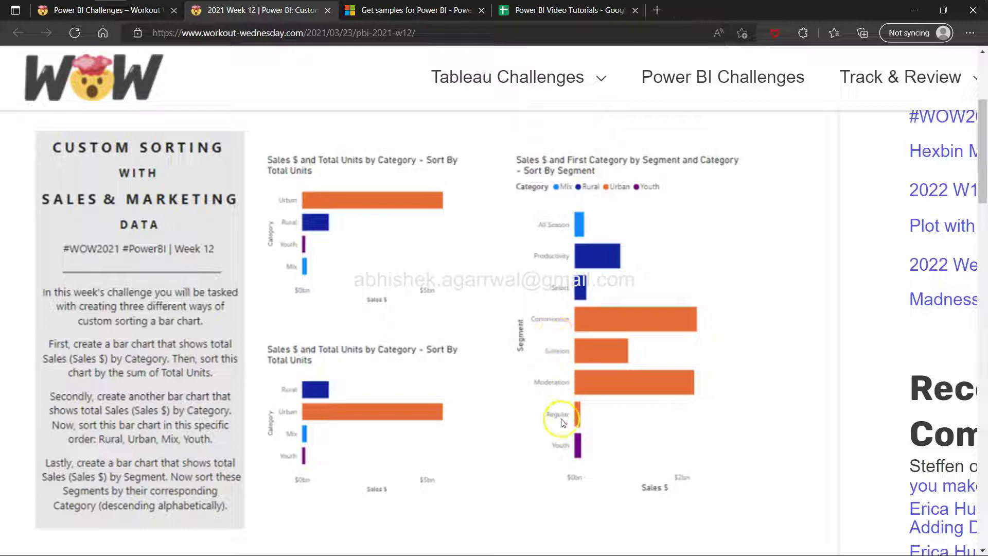
key(alt+Tab)
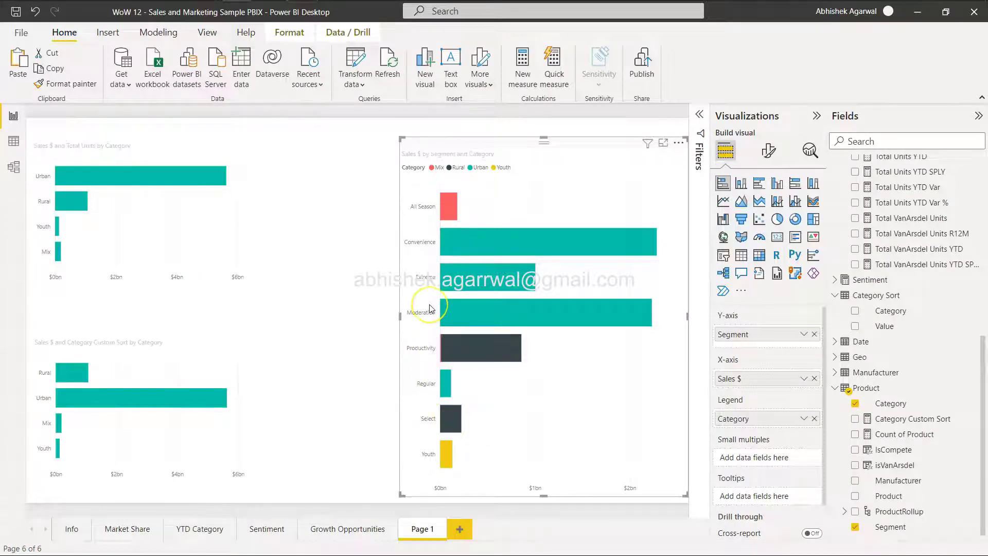
key(alt+Tab)
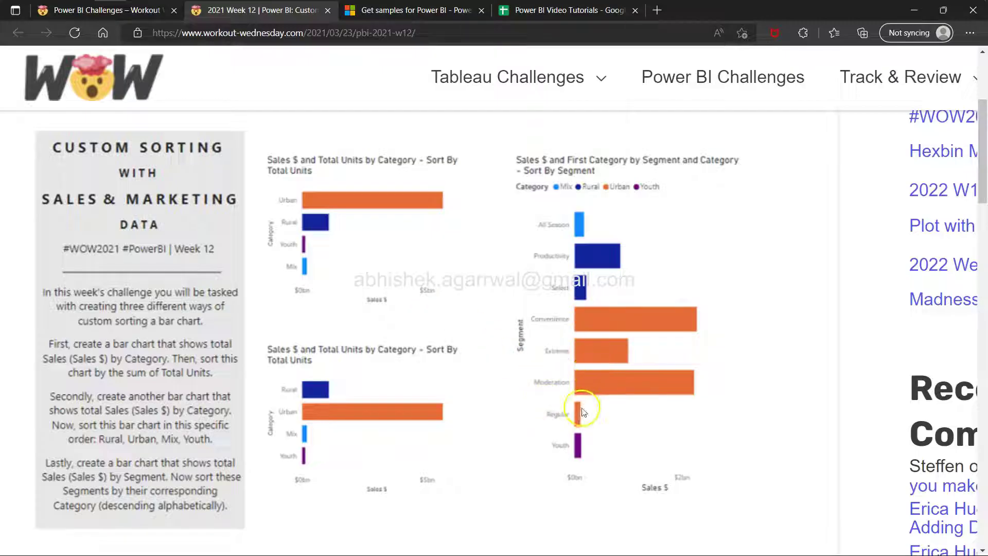
key(alt+Tab)
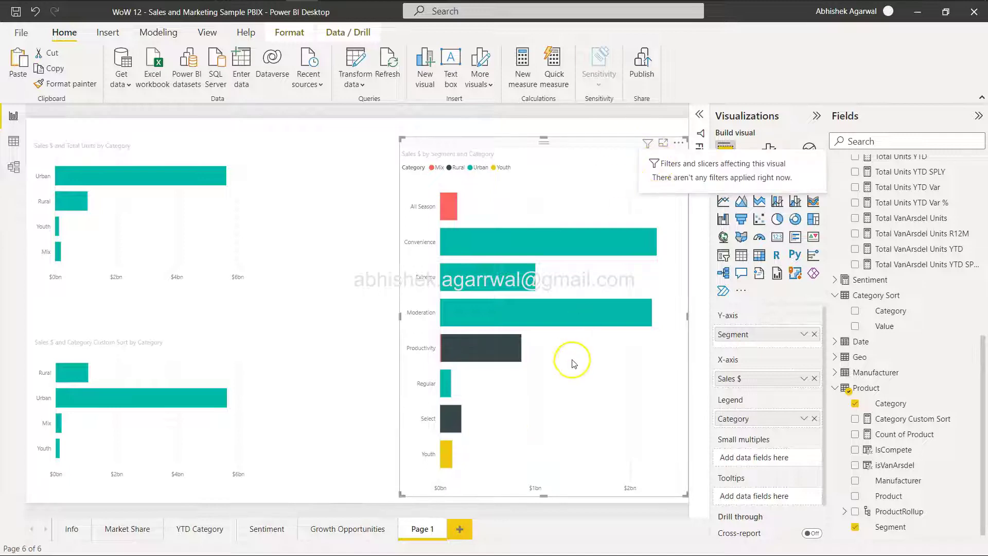
key(alt+Tab)
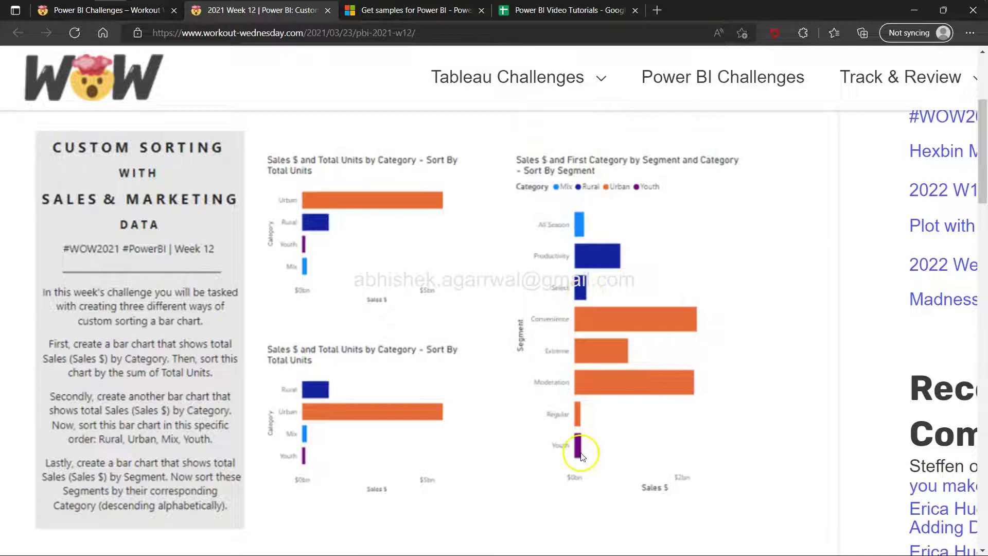
key(alt+Tab)
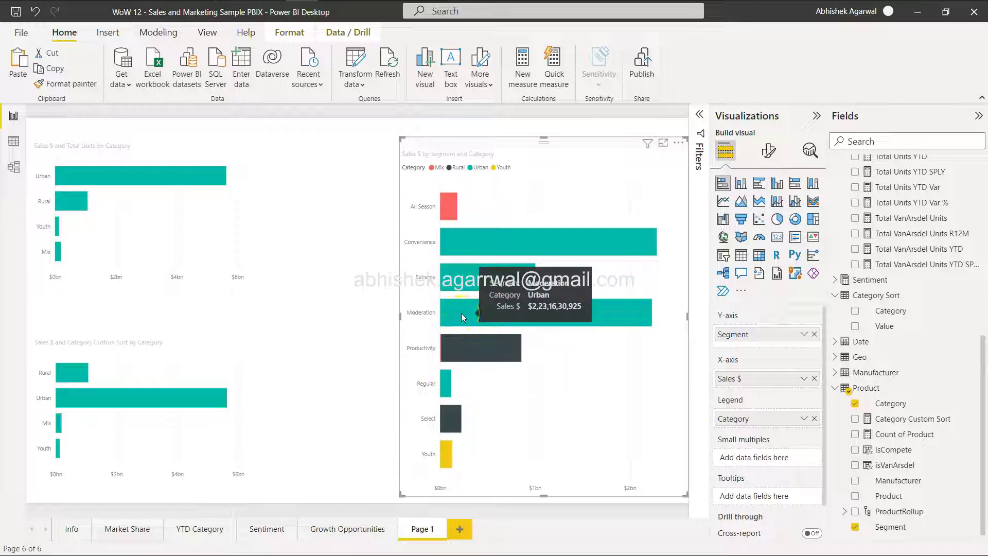
- Check the third chart's available sort fields and add Product Category to its tooltips
click(679, 144)
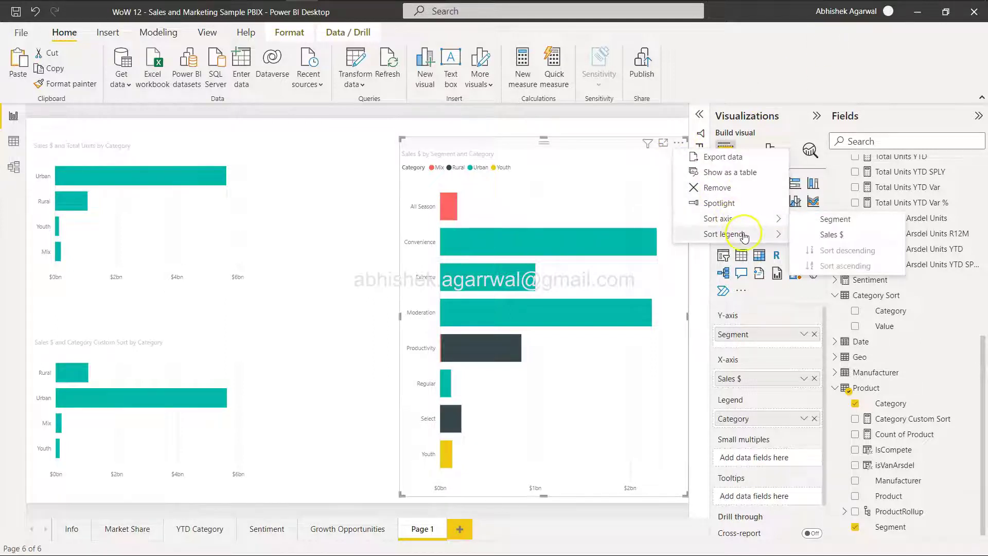
mouse_move(744, 236)
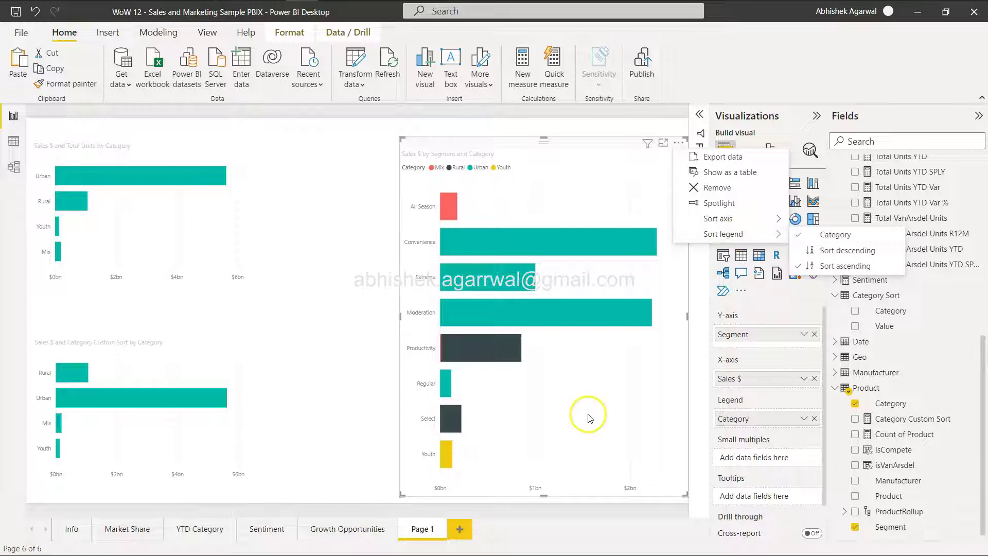
click(614, 409)
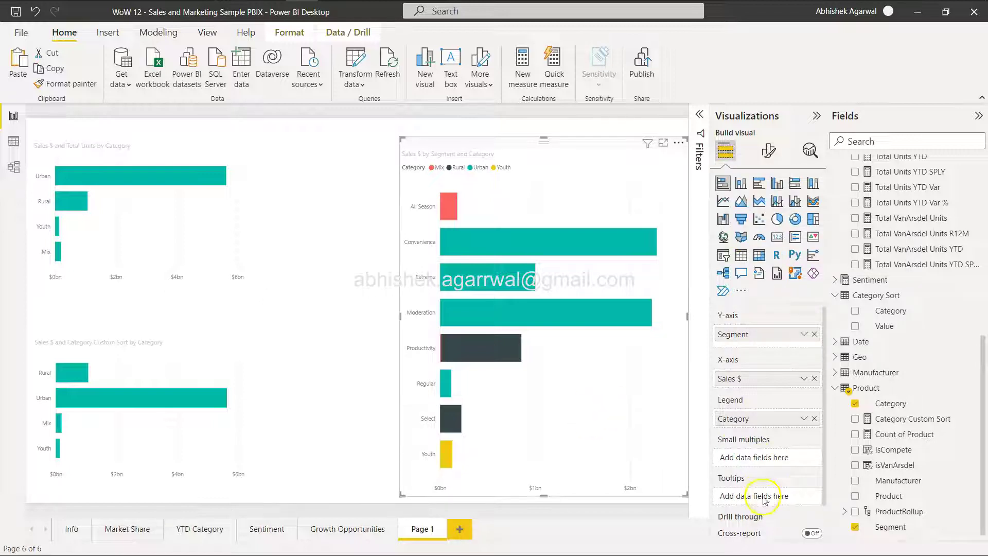
drag(903, 403, 775, 498)
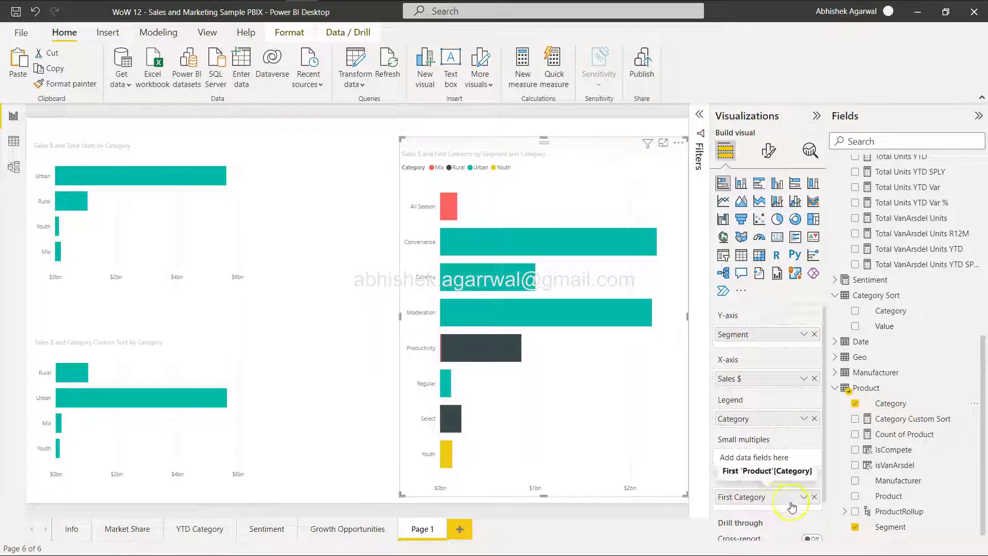
- Try toggling the Category sort on the third chart's legend
click(679, 144)
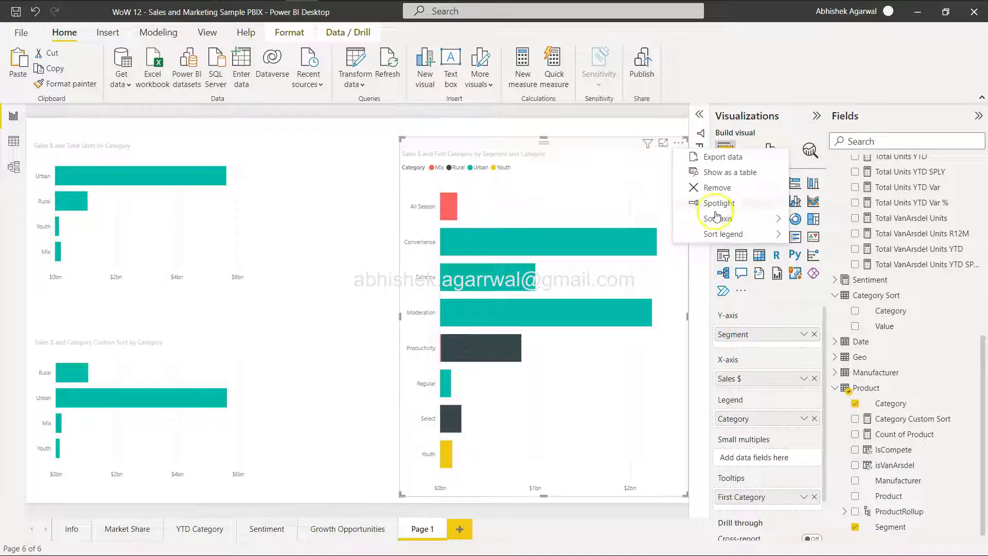
mouse_move(724, 234)
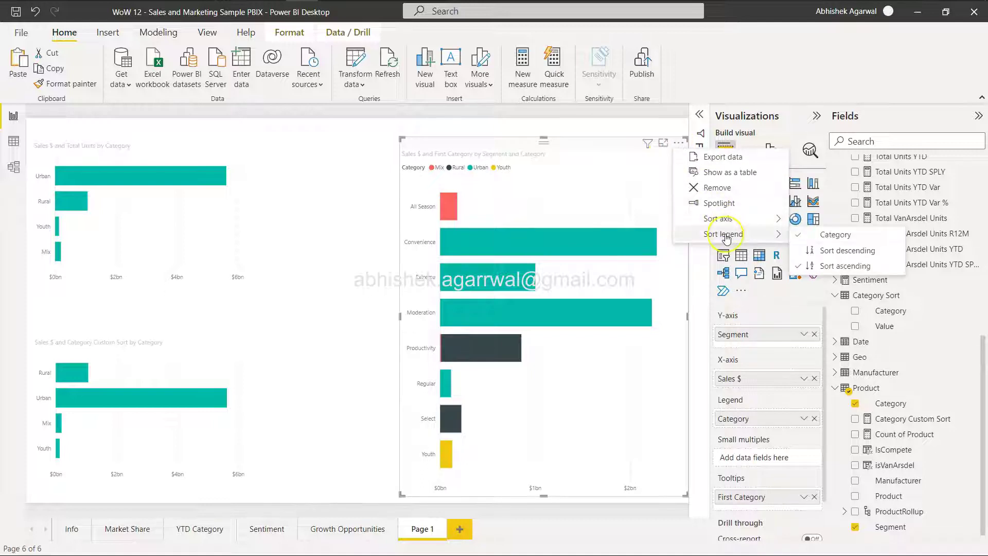
click(815, 236)
click(667, 162)
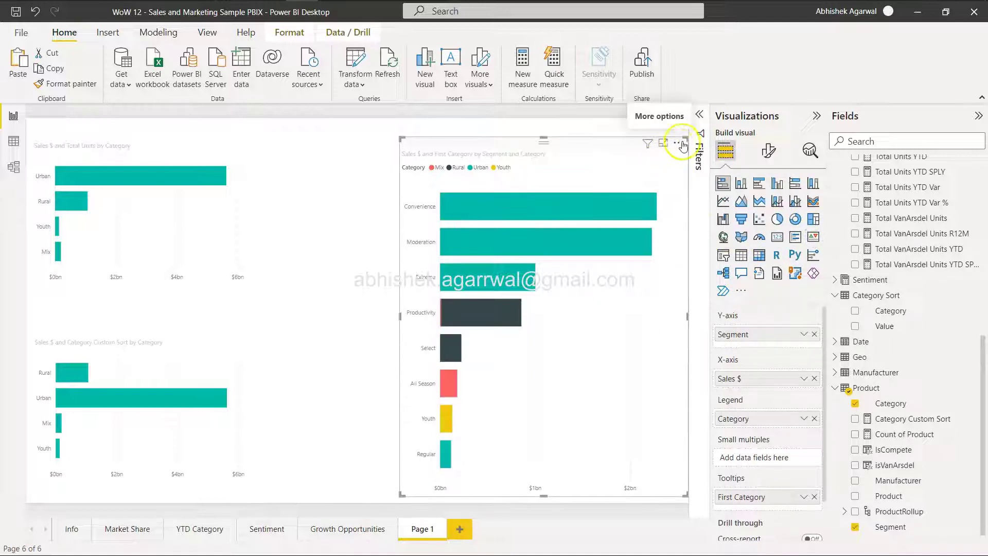
- Sort the third chart's axis by First Category in ascending order and inspect the resulting segment order
click(679, 143)
mouse_move(720, 219)
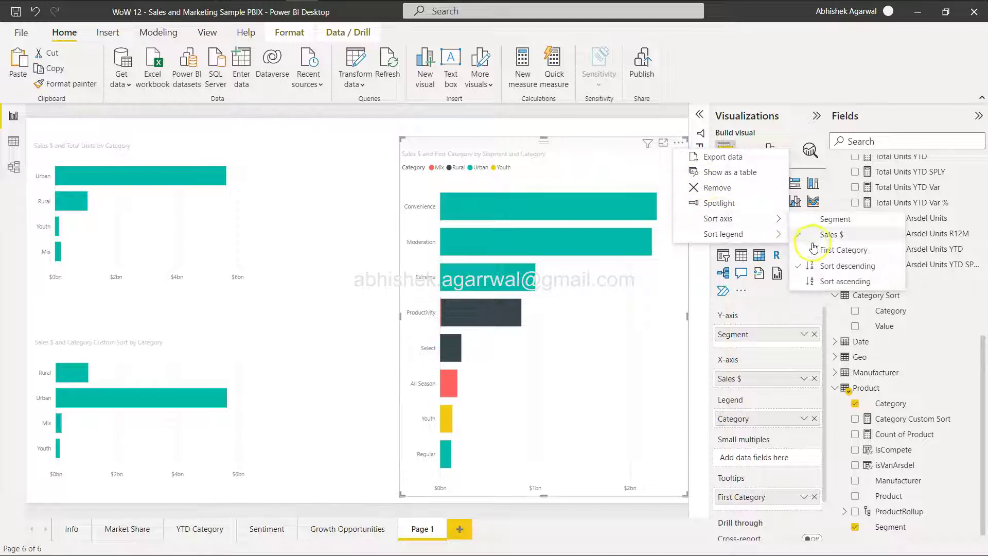
click(839, 250)
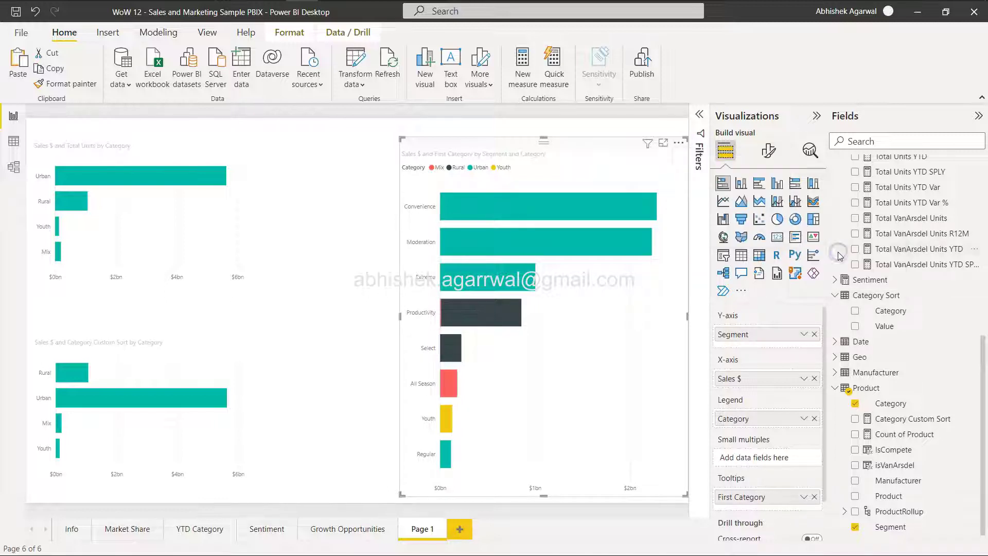
click(679, 142)
mouse_move(756, 235)
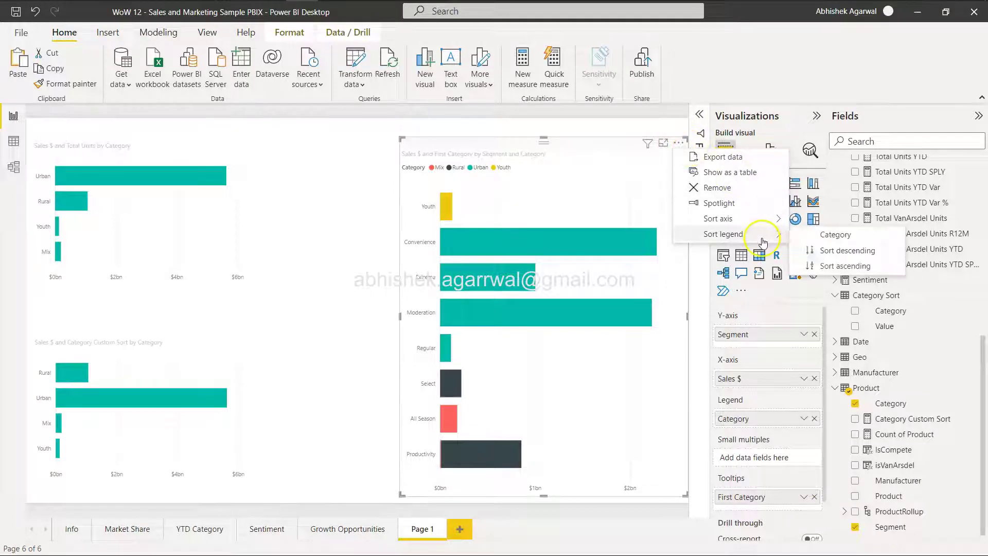
mouse_move(766, 218)
click(848, 281)
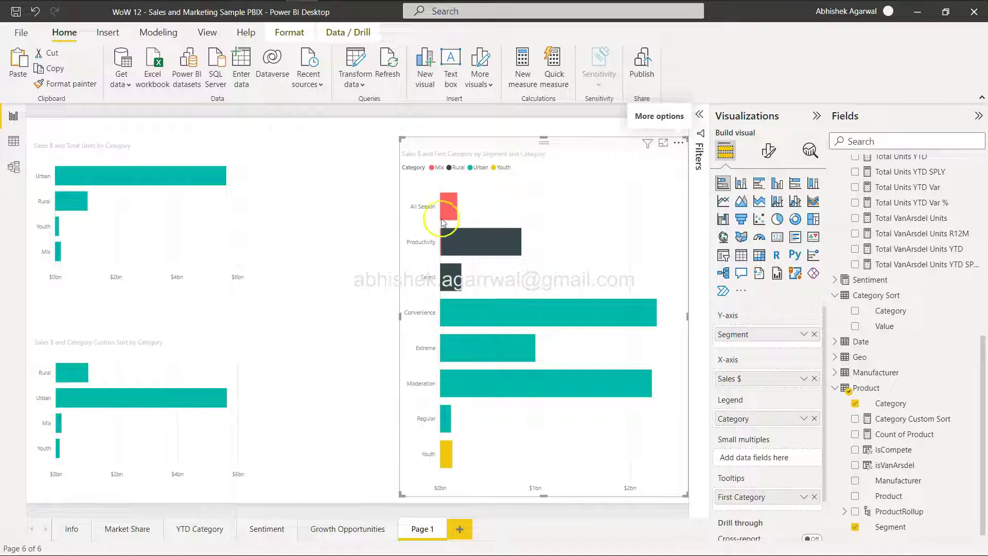
mouse_move(451, 348)
mouse_move(450, 452)
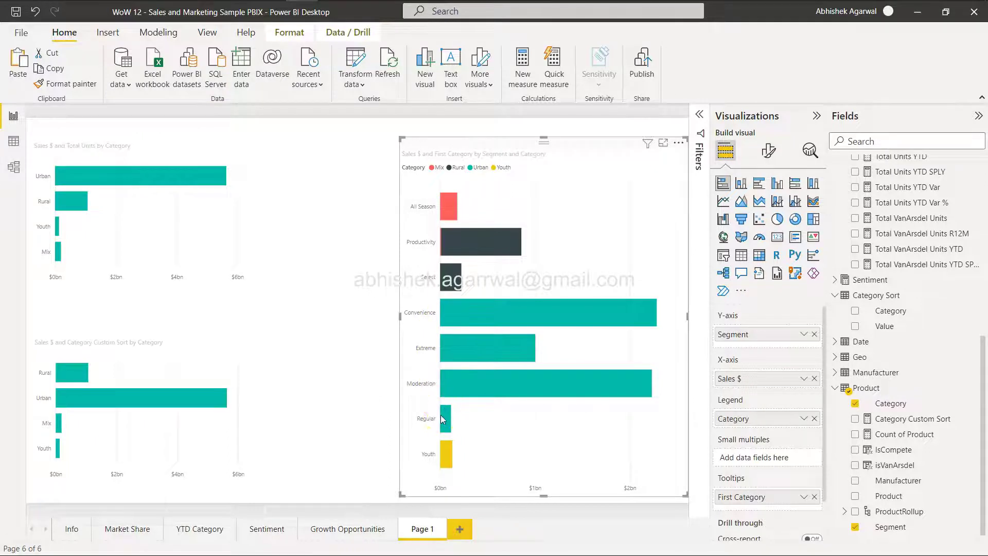
- Move the third chart slightly up the page and review its axis sort options
drag(446, 377, 463, 308)
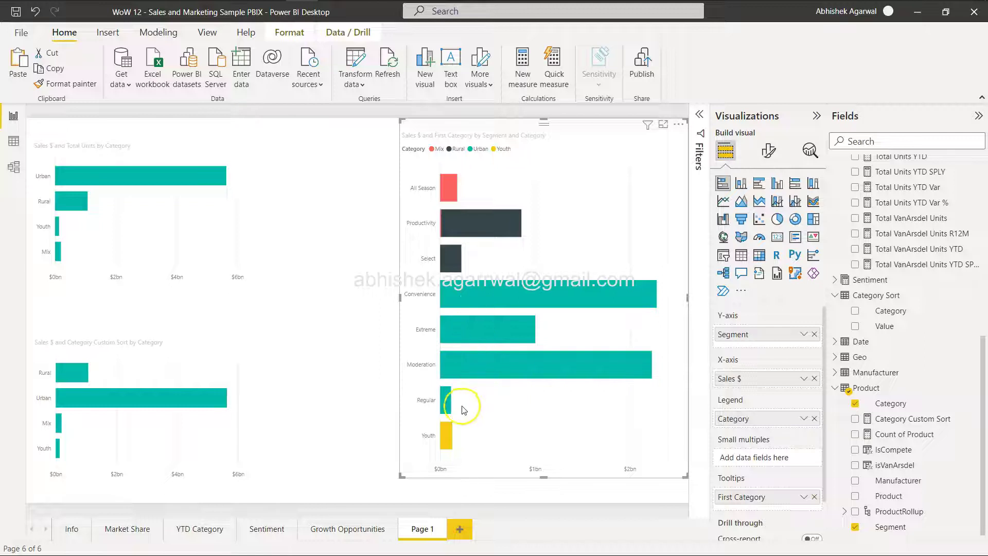
click(678, 126)
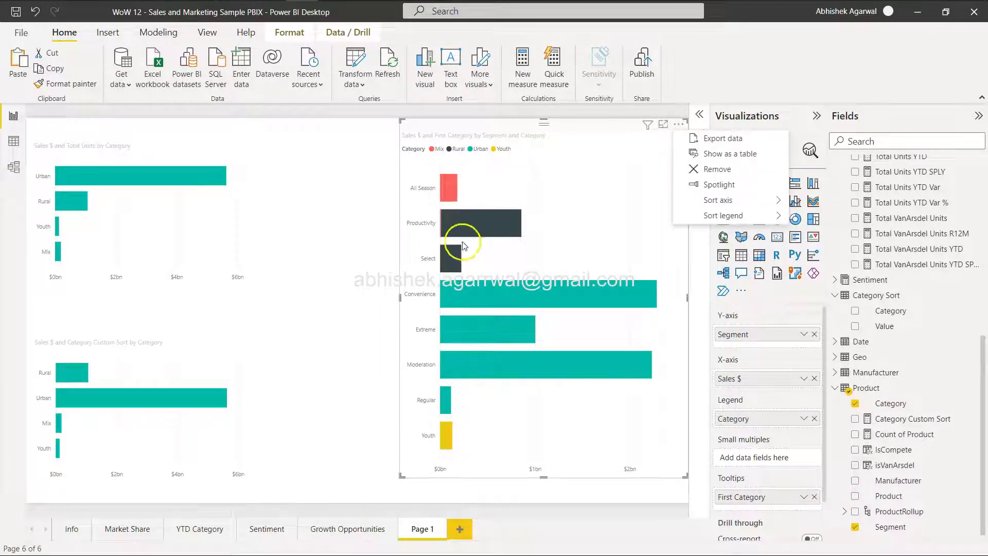
mouse_move(691, 201)
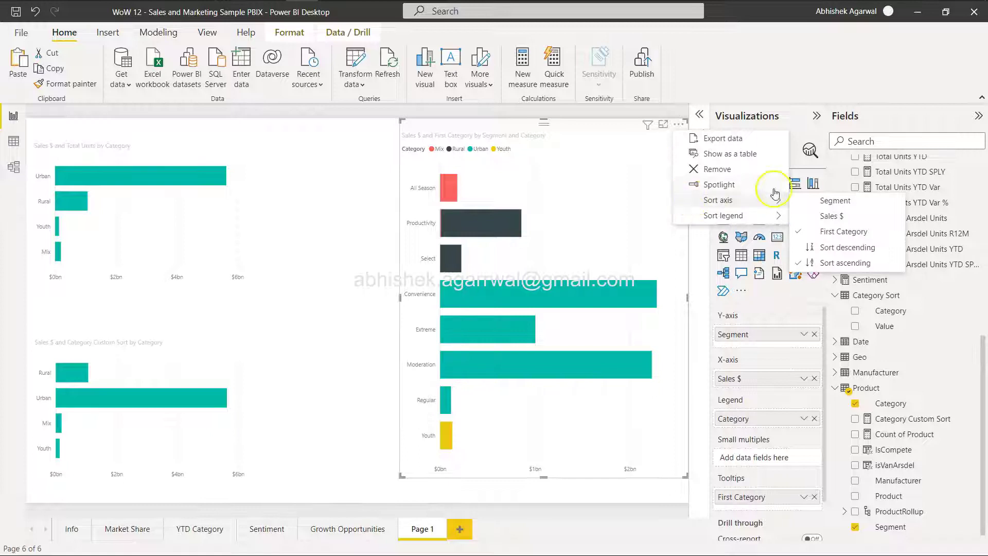
mouse_move(770, 211)
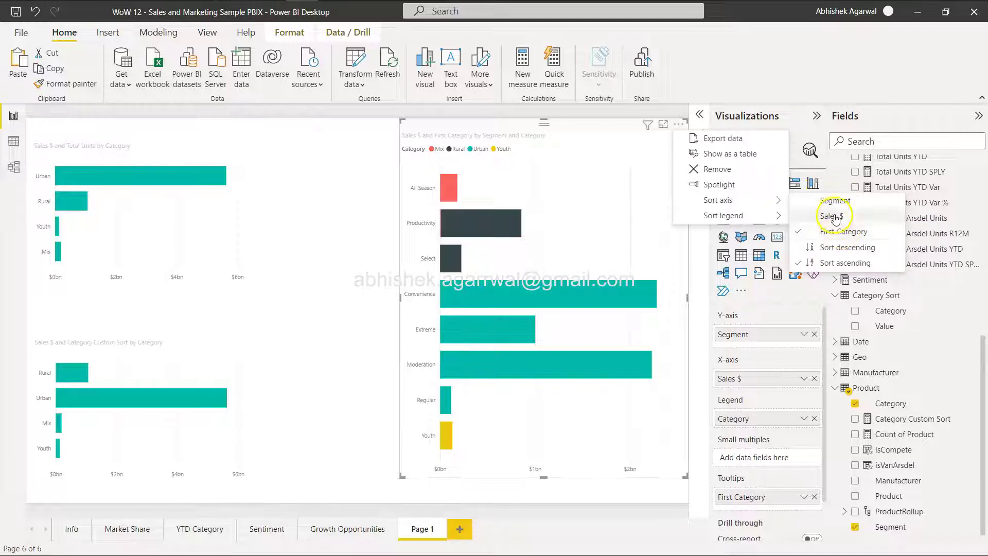
click(594, 418)
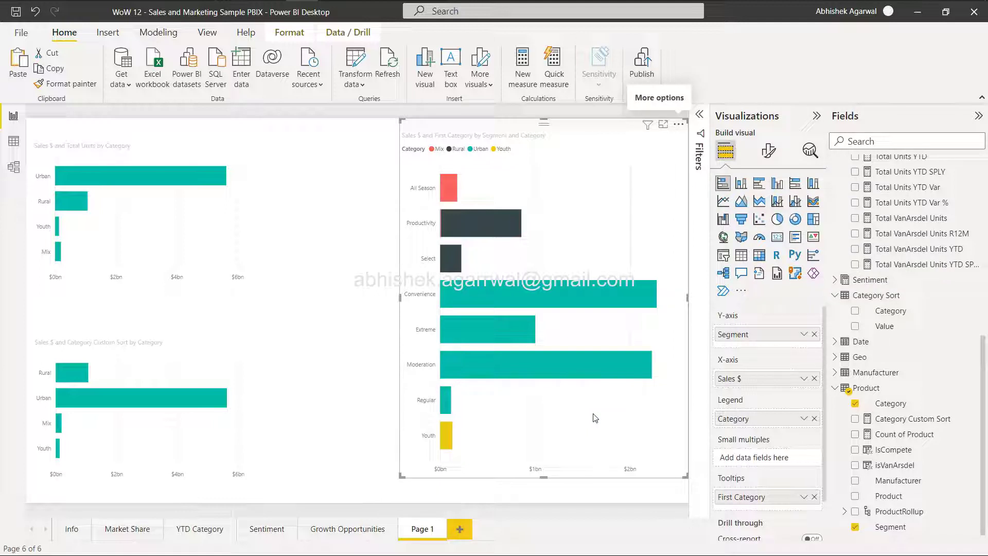